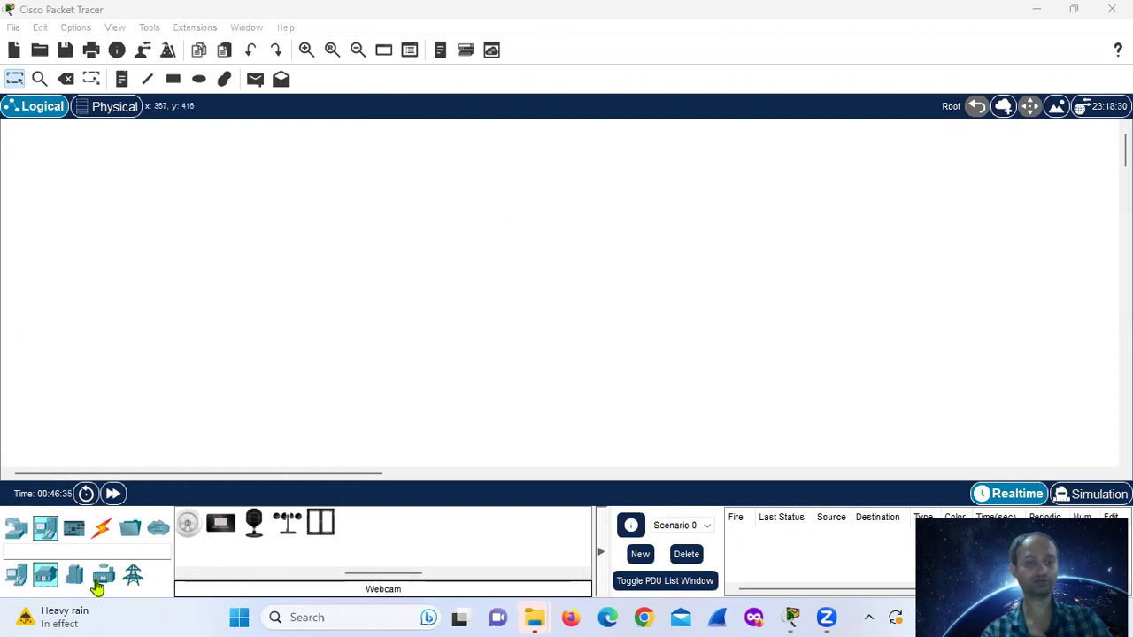
- Place a Home Gateway from Wireless Devices and drag it near the top centre of the workspace
click(18, 576)
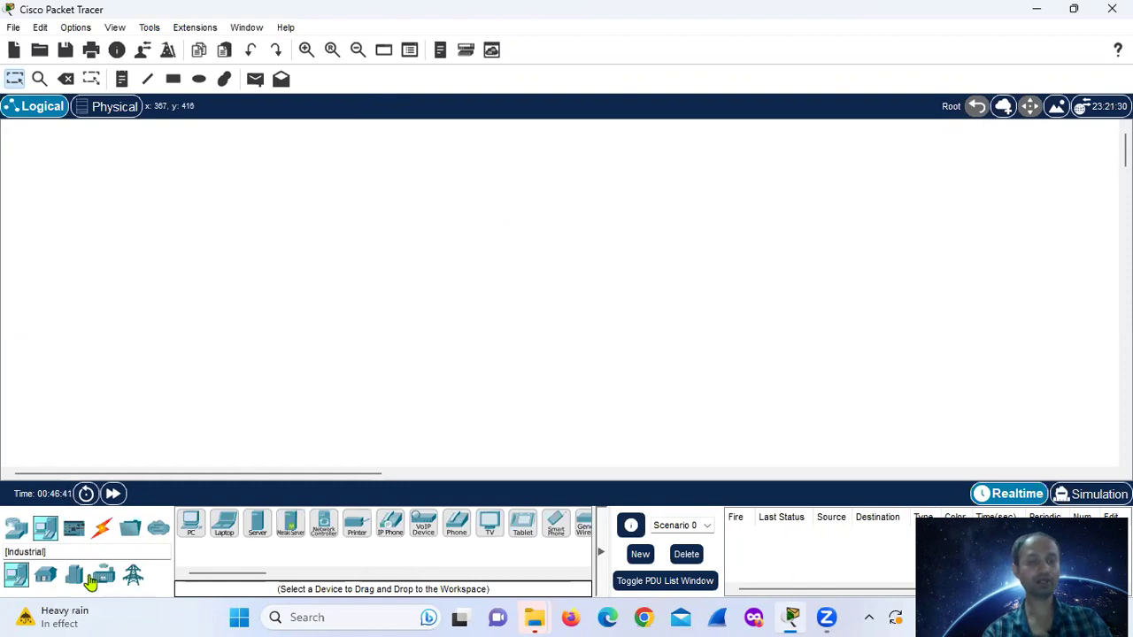
click(19, 529)
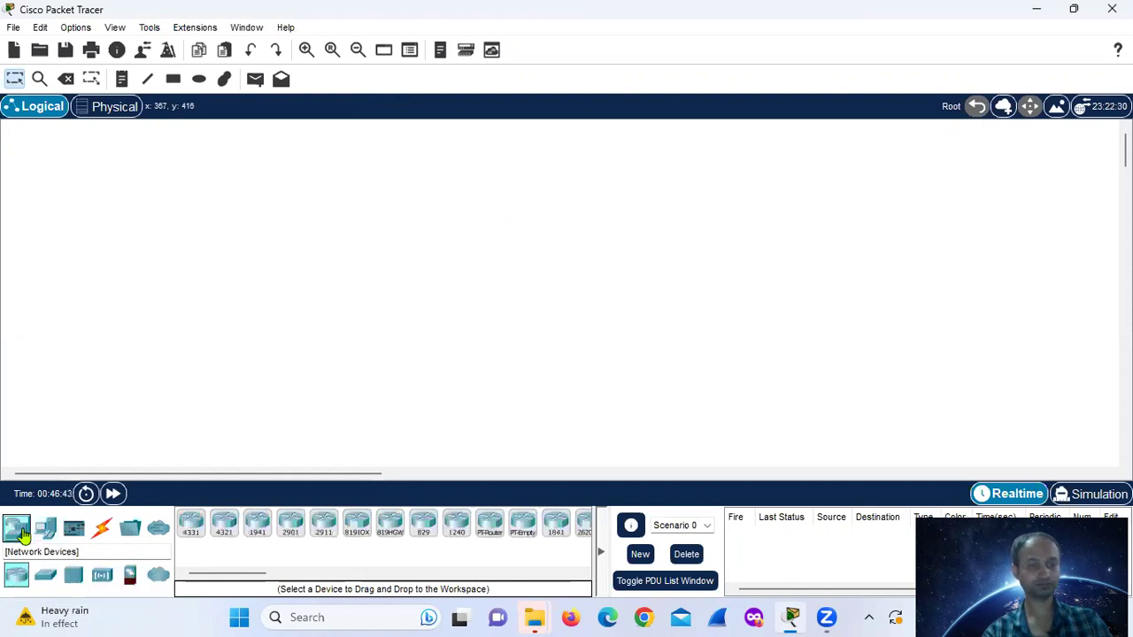
click(108, 577)
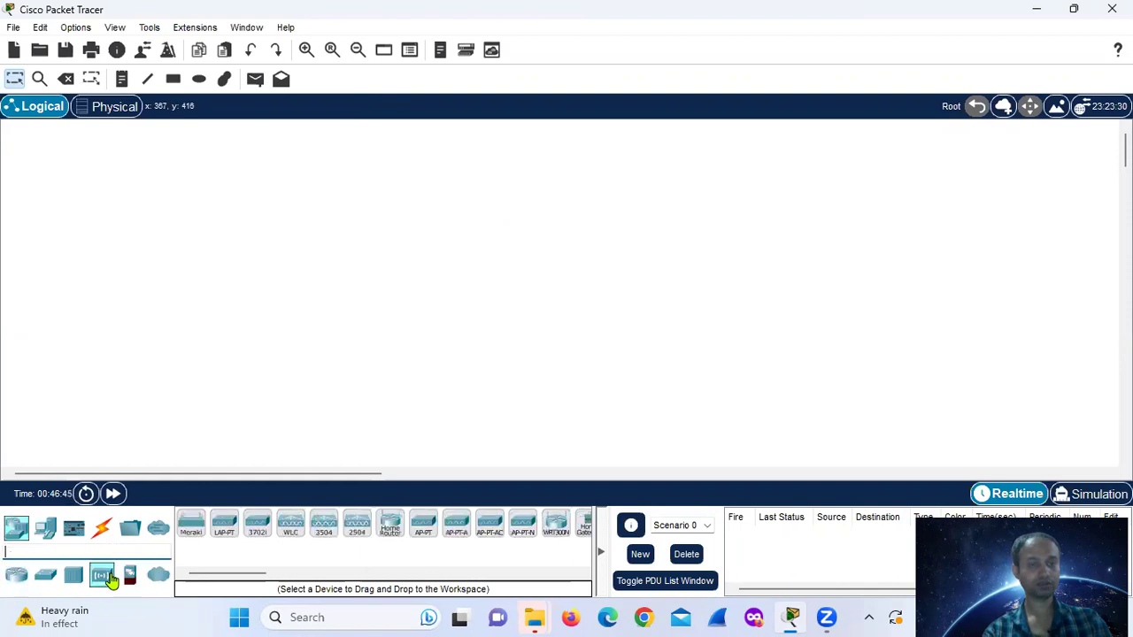
click(314, 575)
drag(314, 575, 291, 576)
click(308, 528)
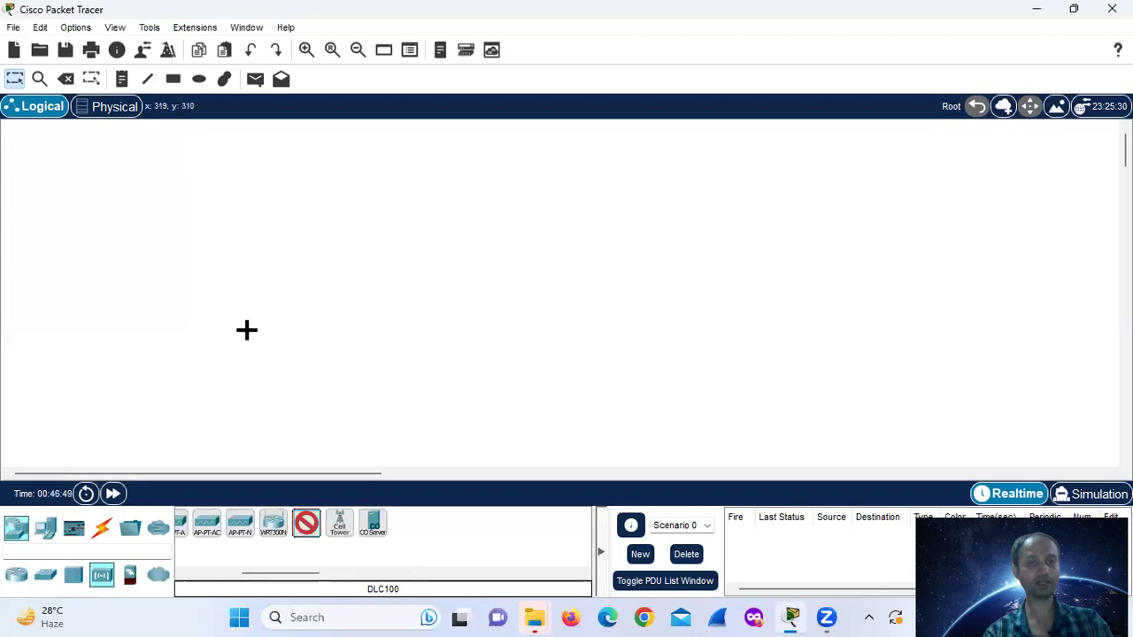
click(237, 271)
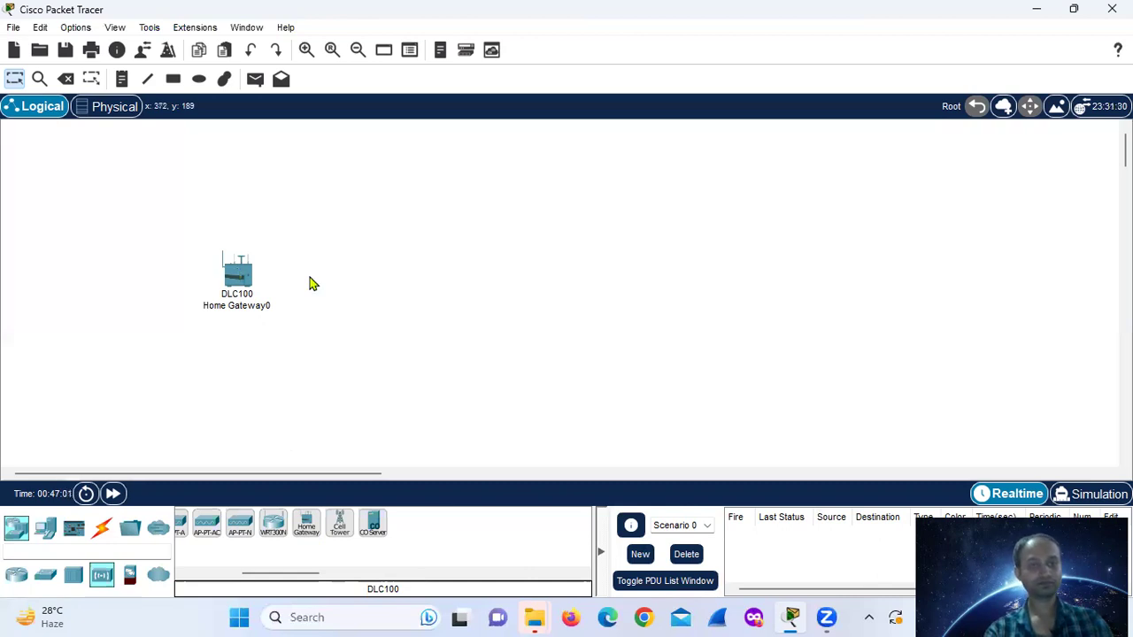
drag(248, 282, 274, 316)
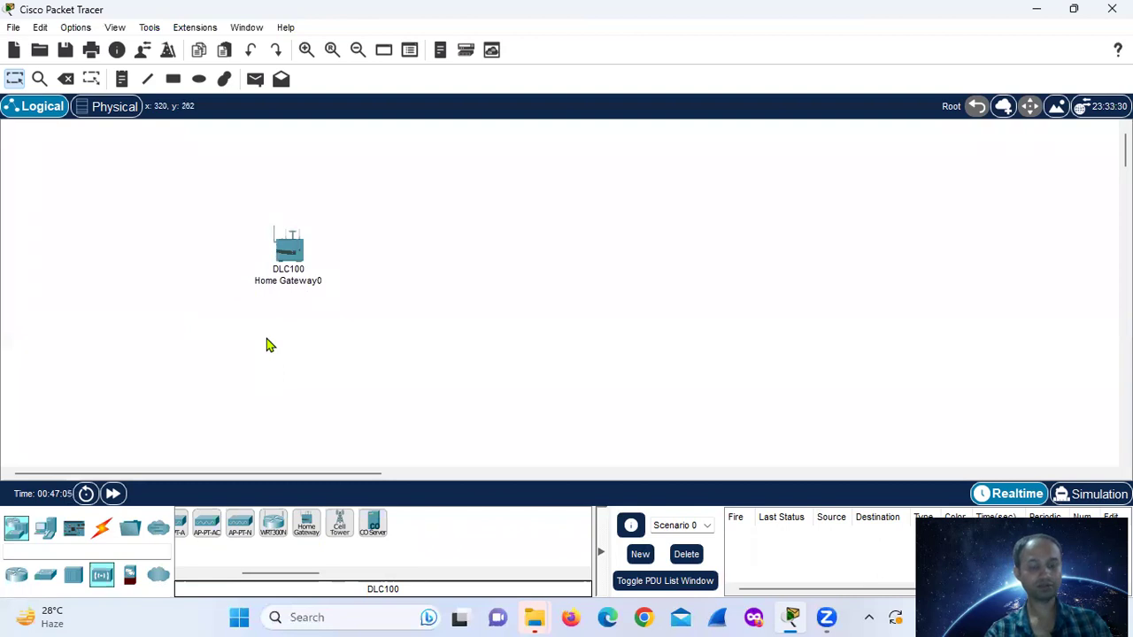
drag(289, 255, 529, 259)
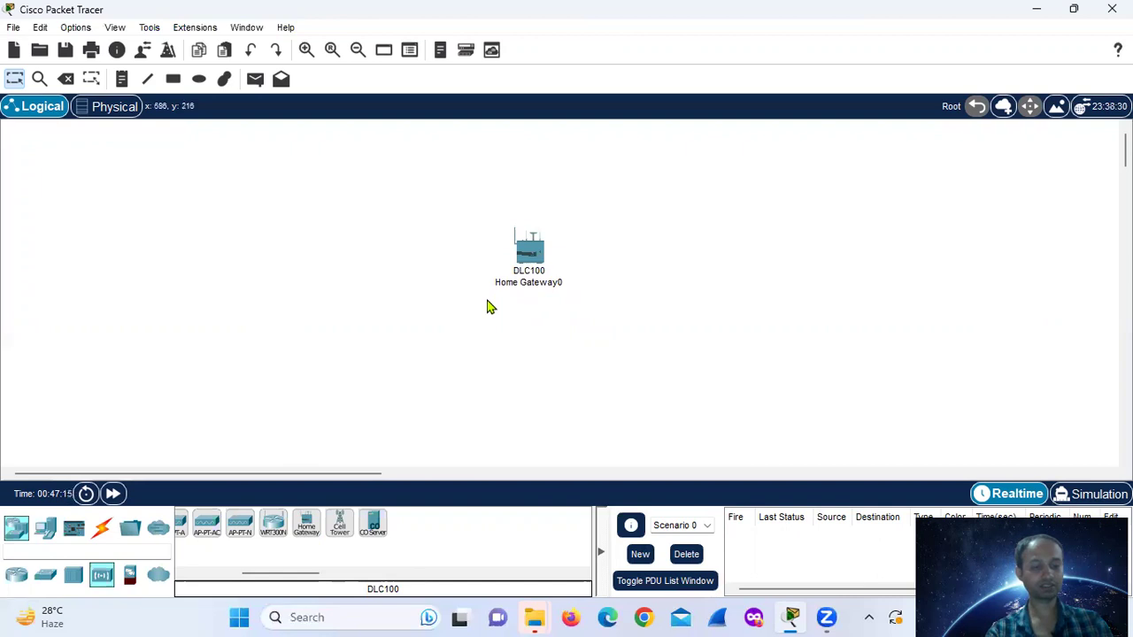
- Browse the hub, switch, router and wireless device categories
click(76, 577)
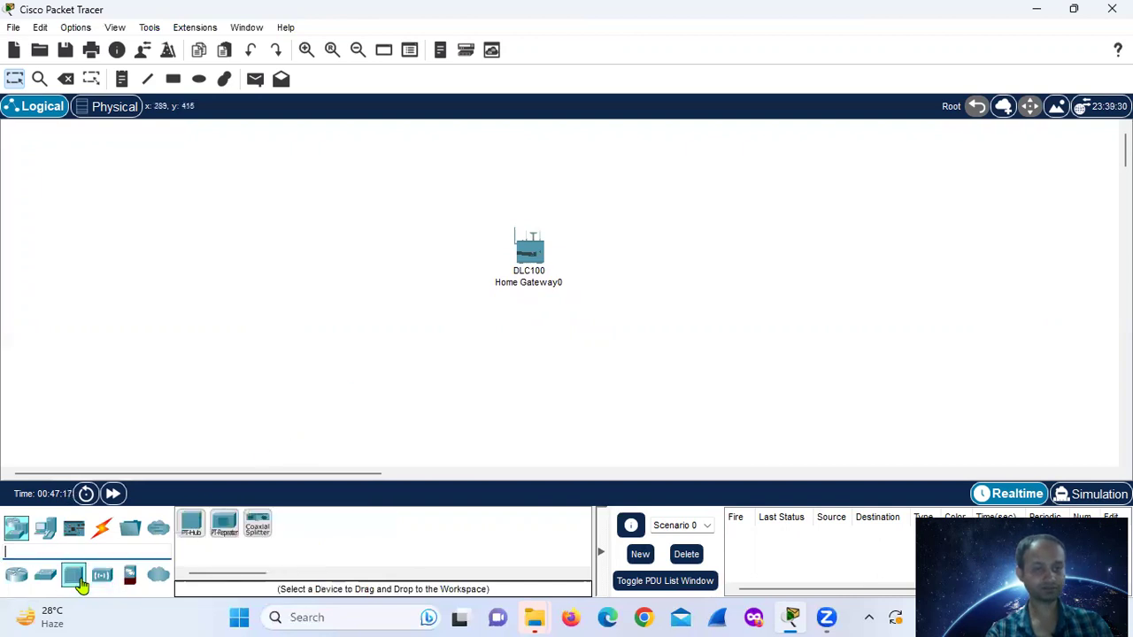
click(45, 576)
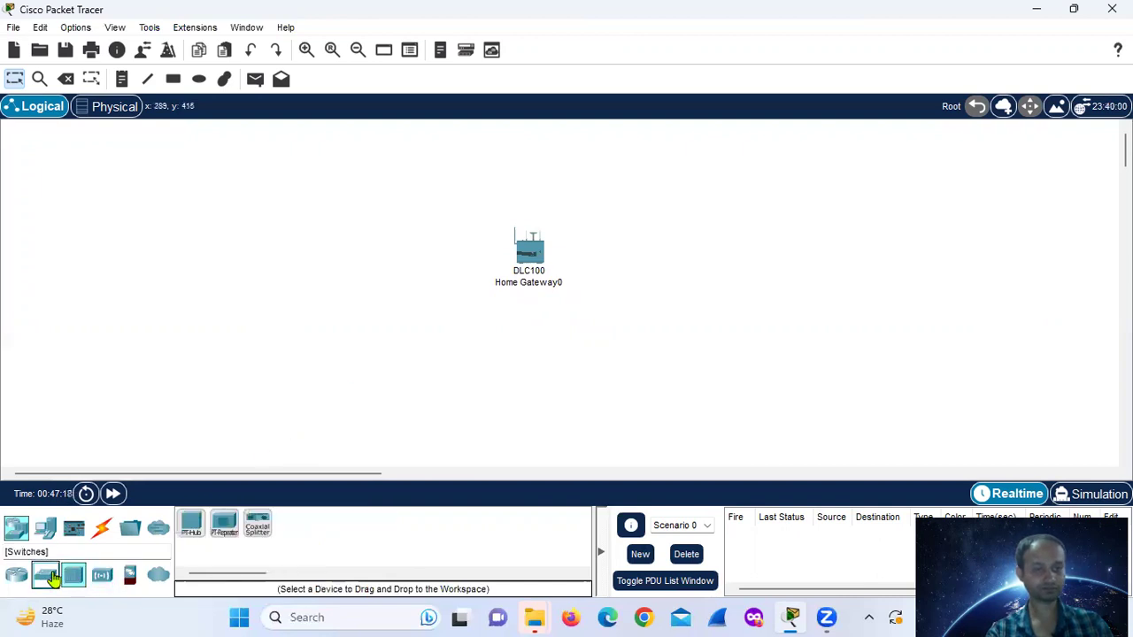
click(21, 530)
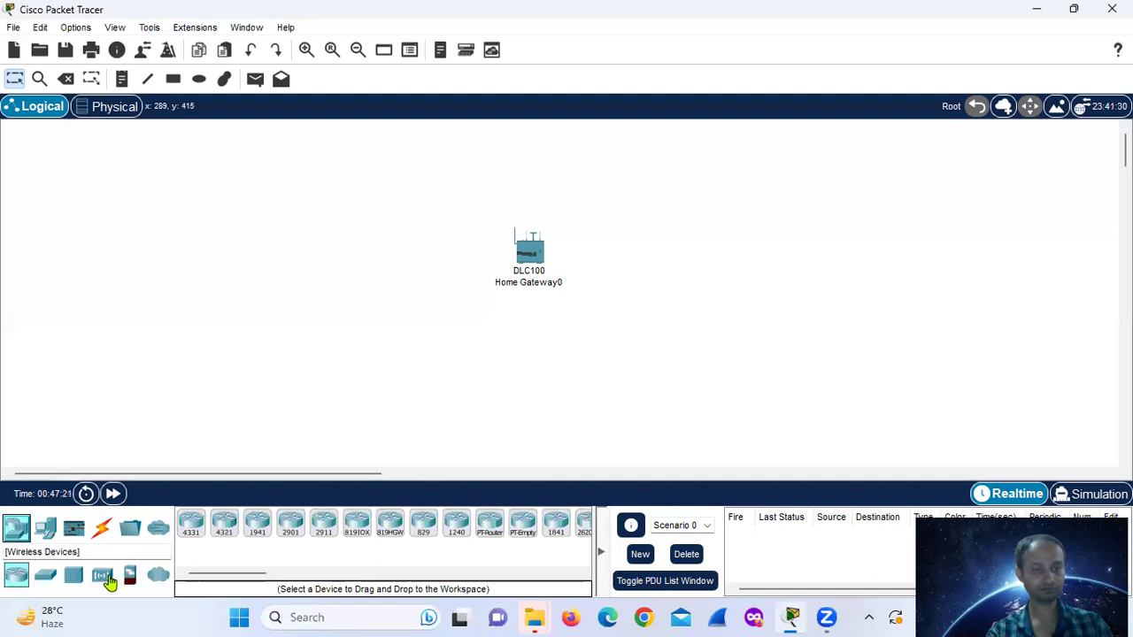
click(102, 576)
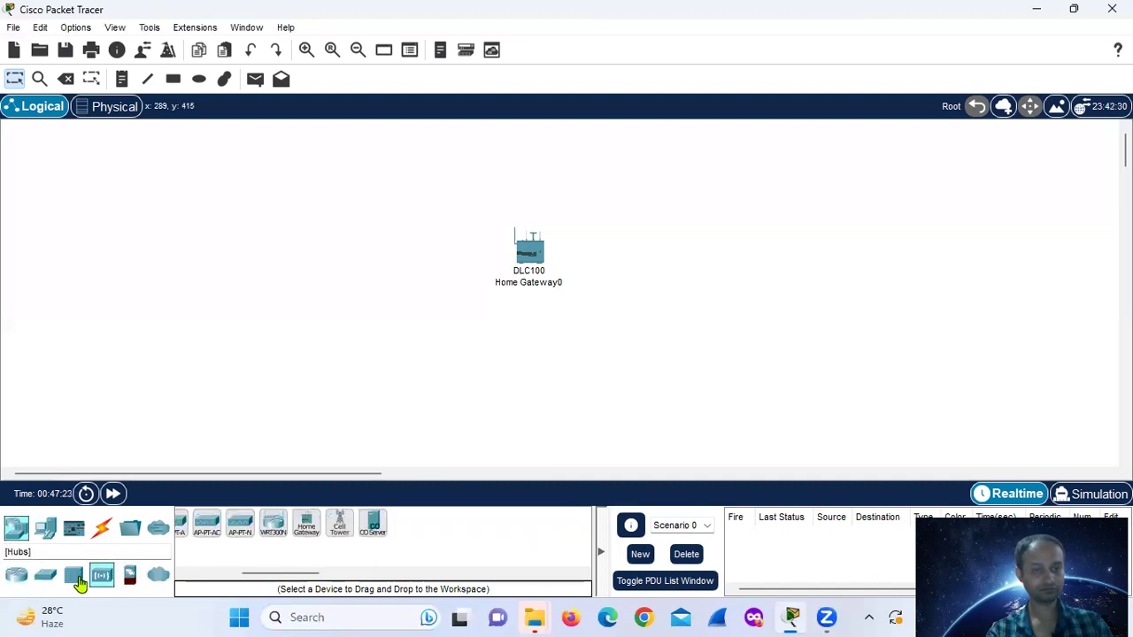
click(72, 577)
click(46, 576)
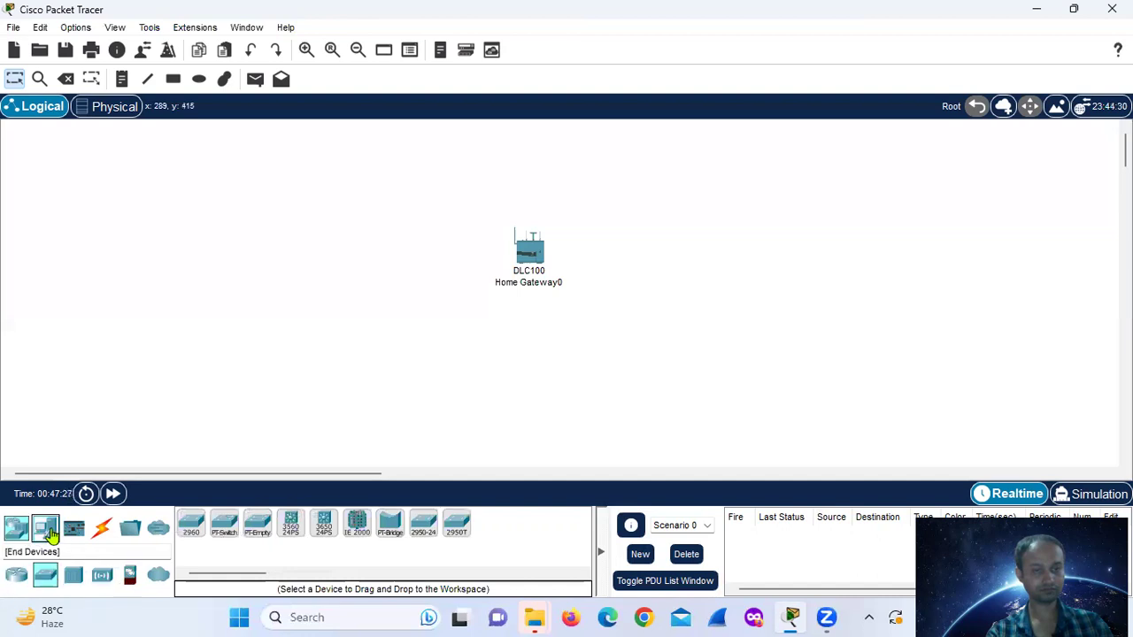
click(45, 528)
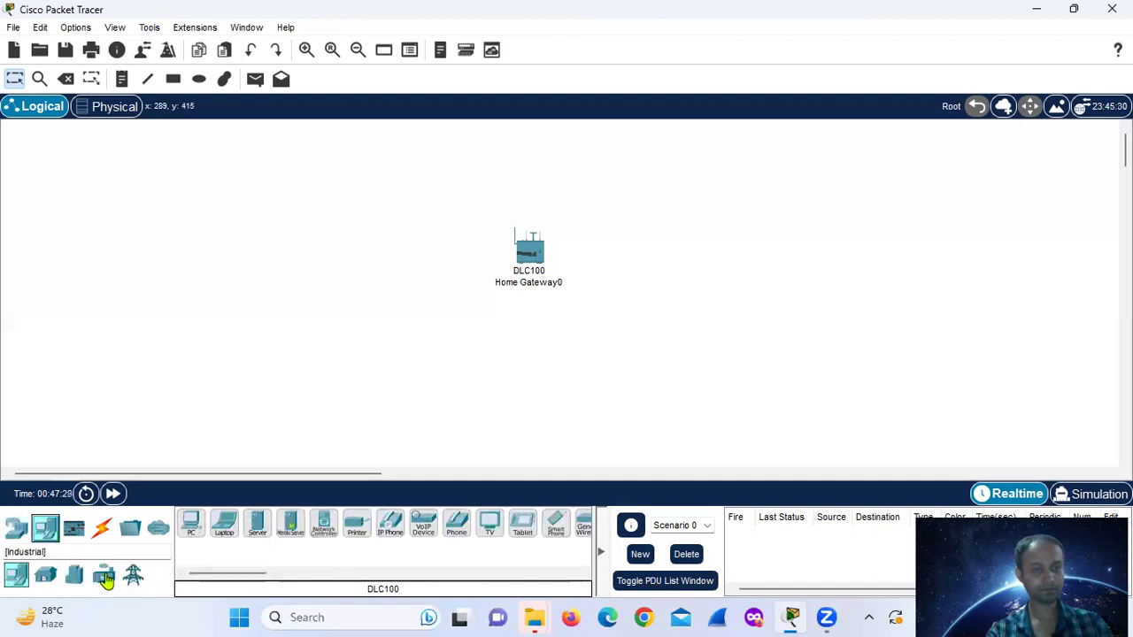
- Open the End Devices Home list and select the Motion Detector
click(72, 576)
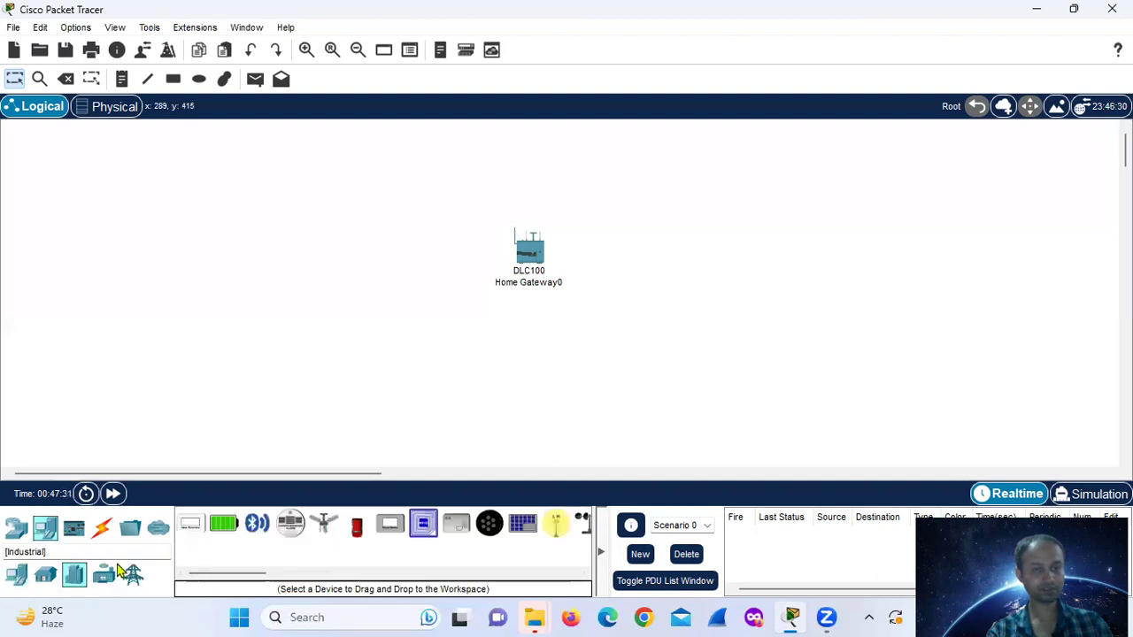
drag(219, 576, 227, 576)
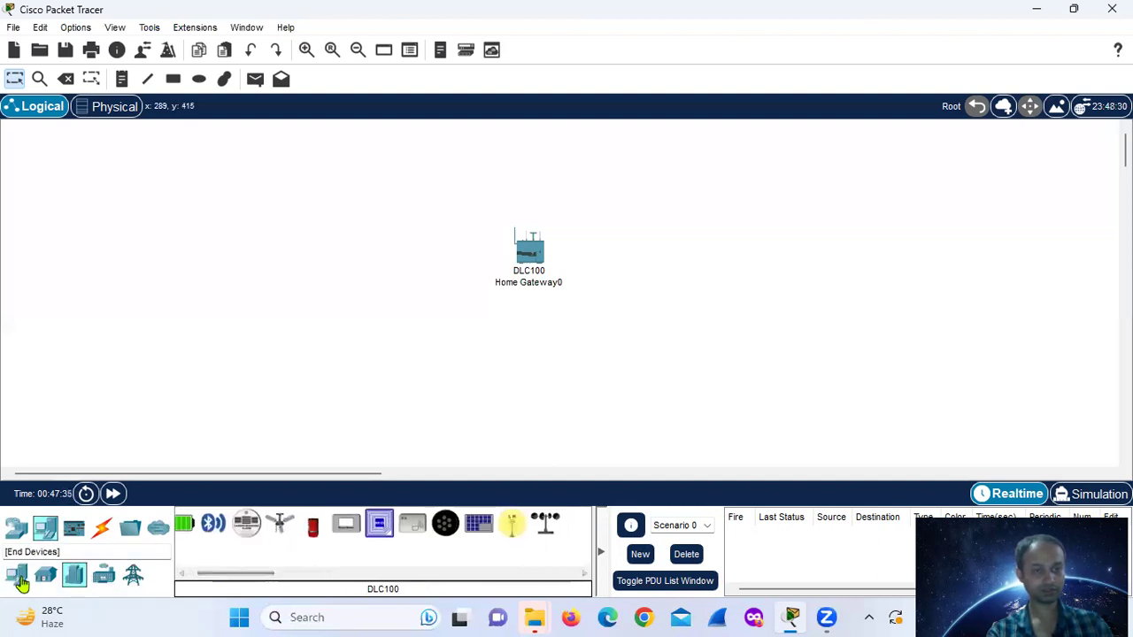
click(45, 575)
click(255, 573)
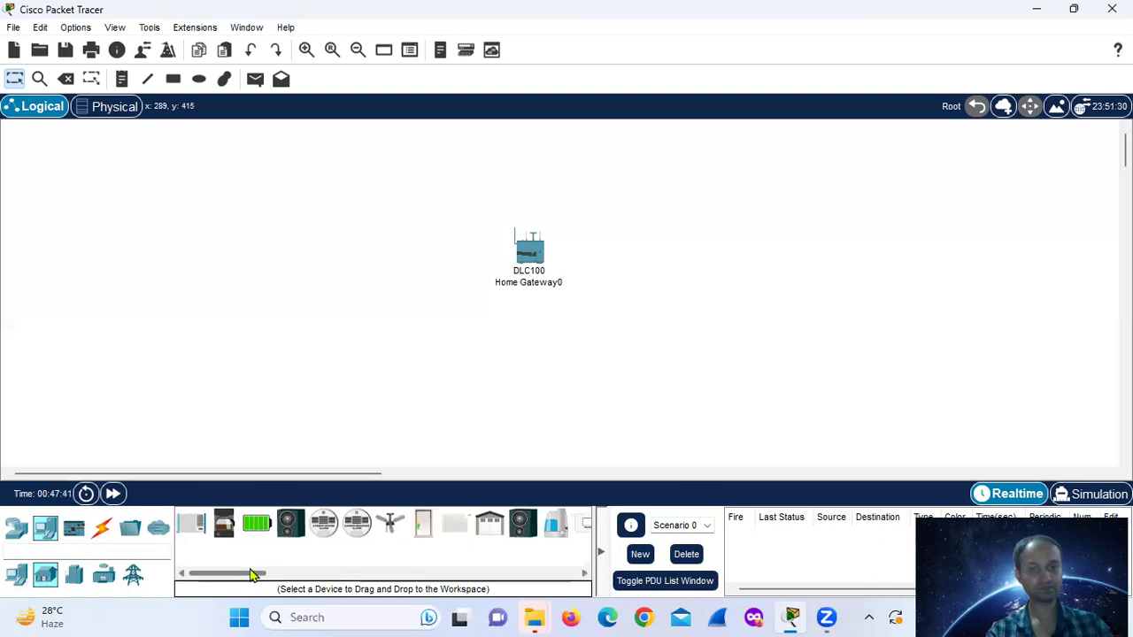
drag(248, 575, 268, 566)
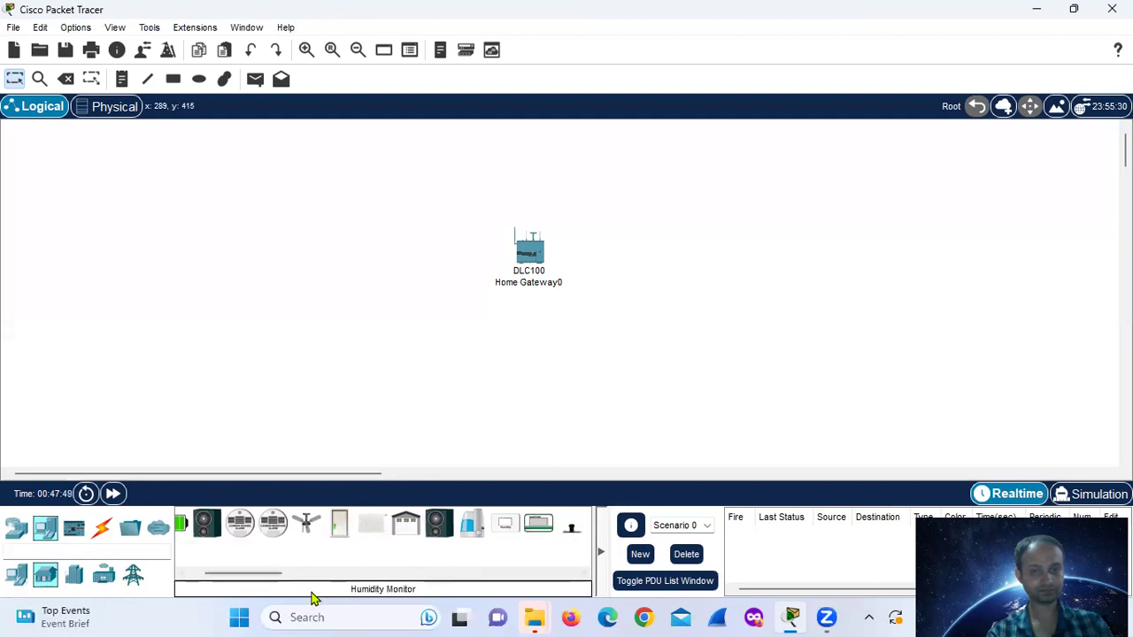
drag(273, 576, 353, 585)
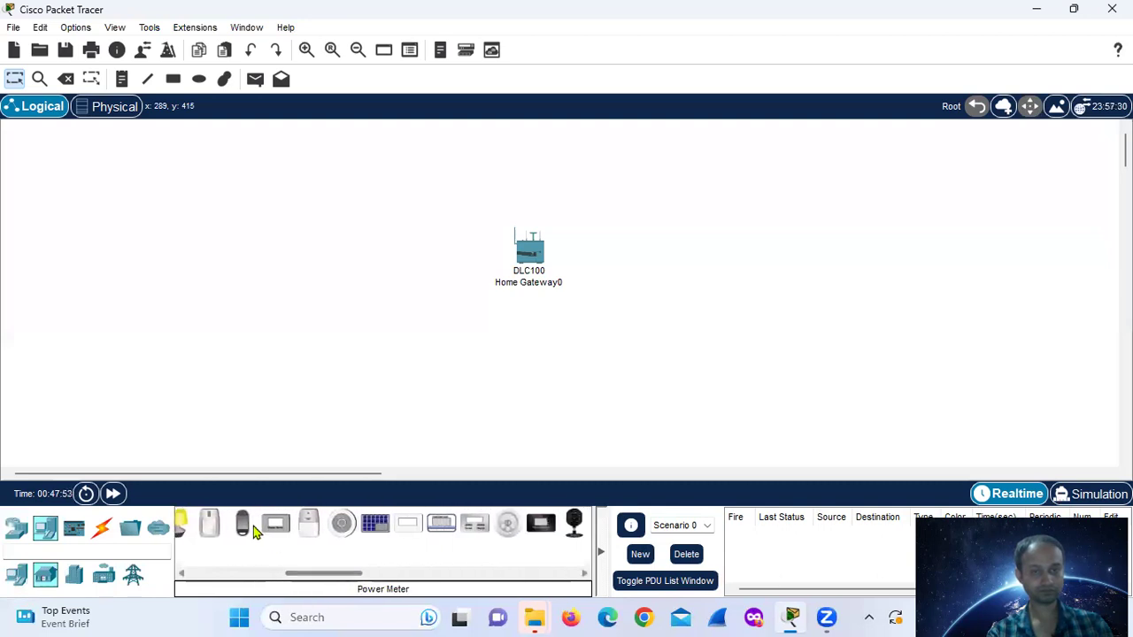
click(208, 523)
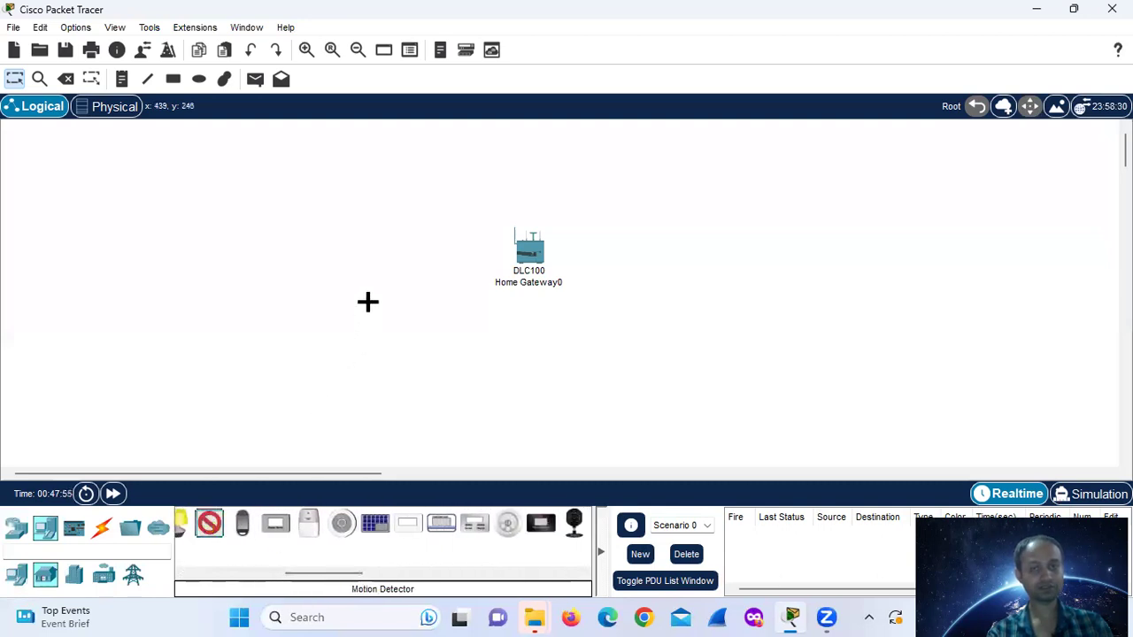
- Place a Motion Detector left of the gateway and a Door below it, then nudge both slightly
click(384, 269)
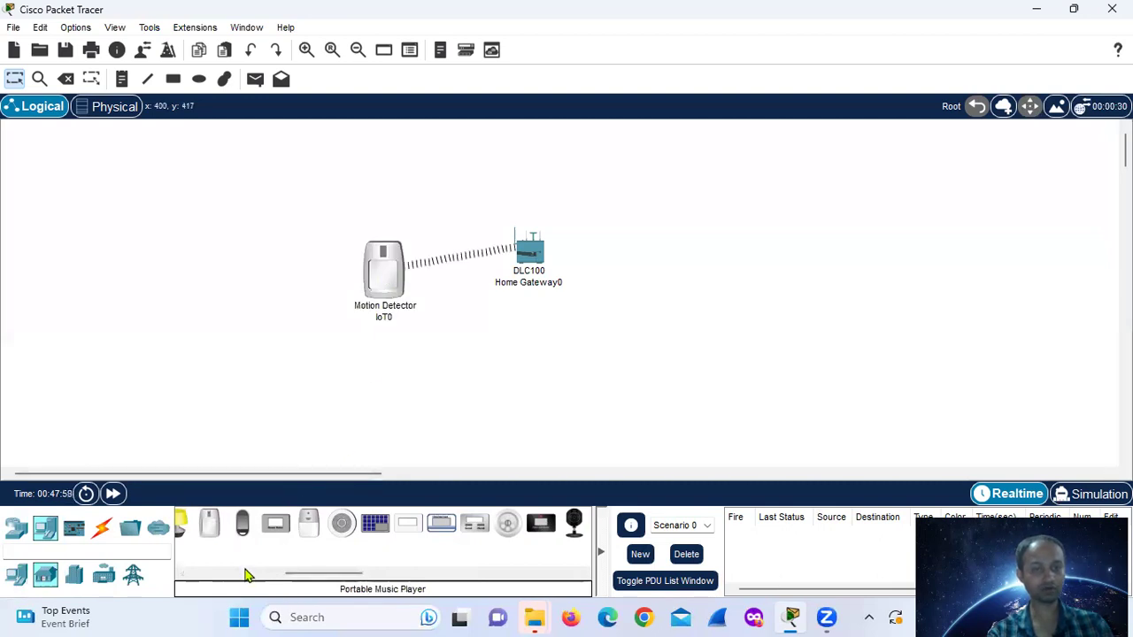
click(246, 573)
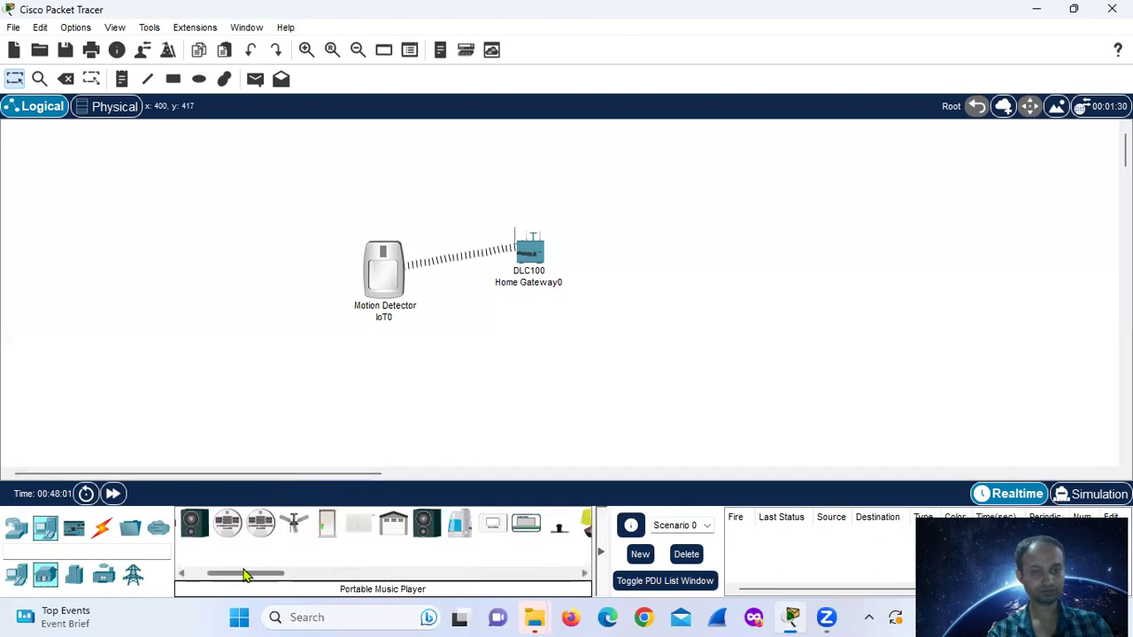
click(325, 524)
click(410, 382)
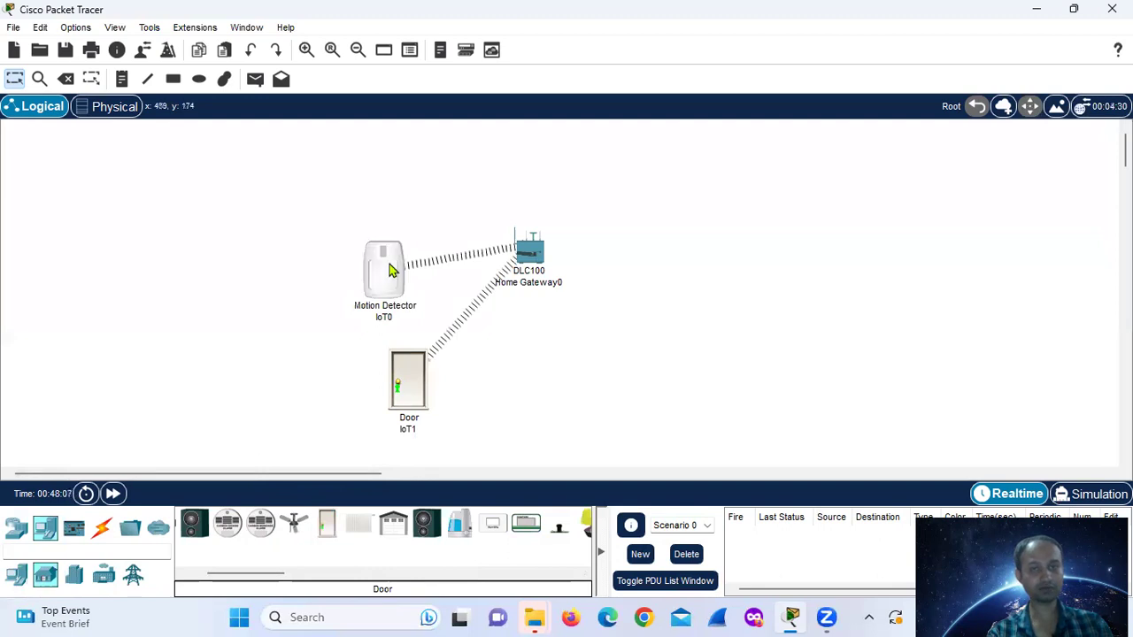
drag(392, 270, 394, 255)
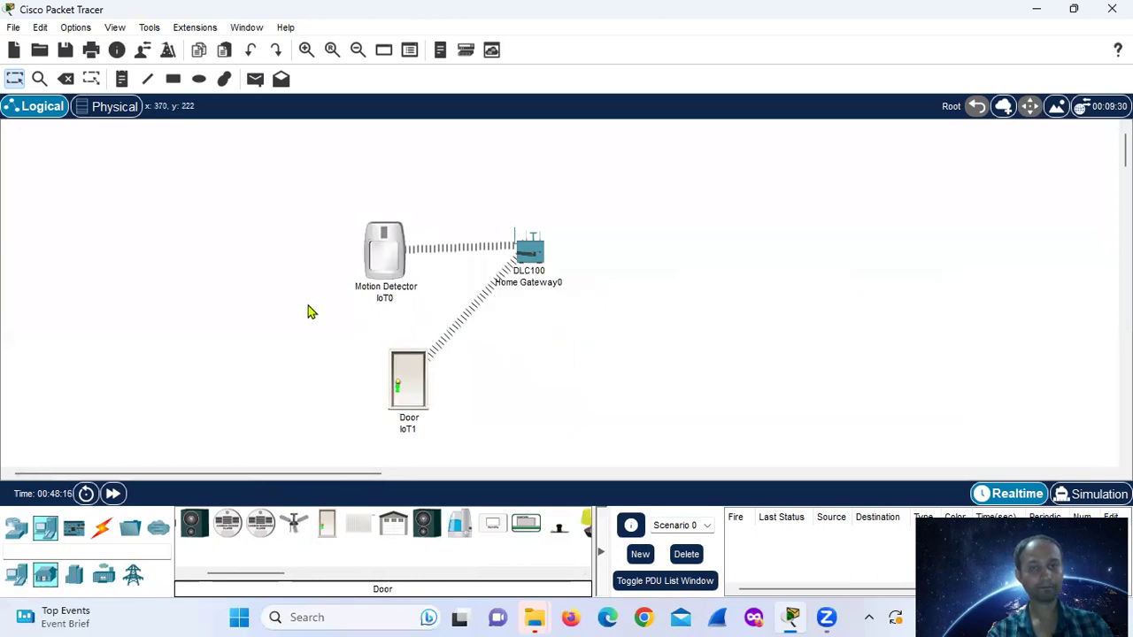
drag(407, 380, 412, 371)
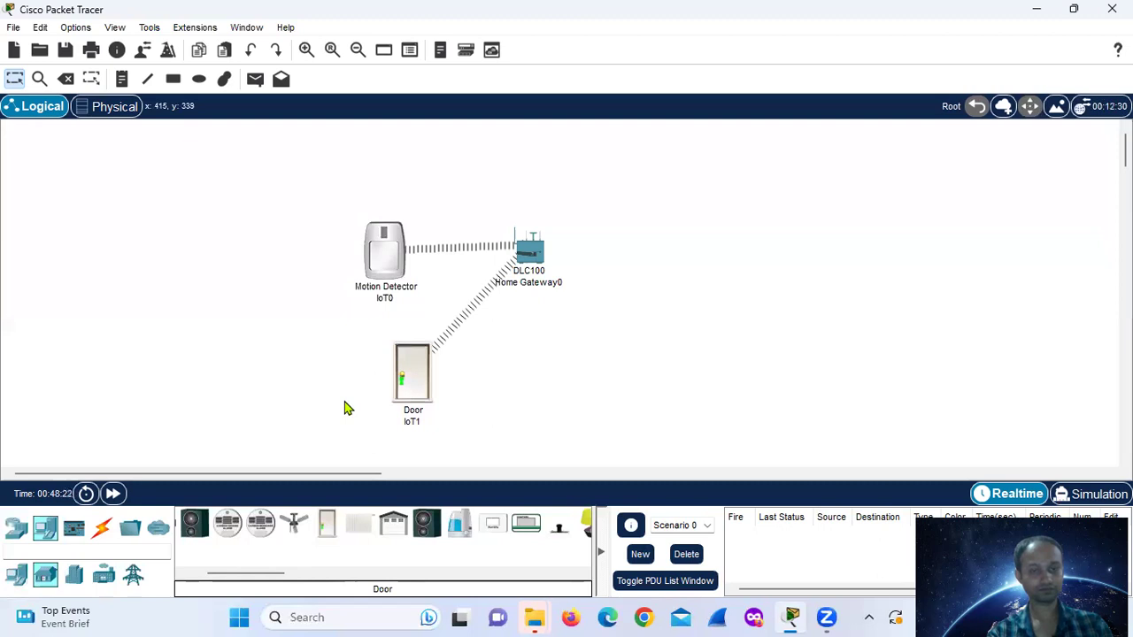
- Place a smartphone to the right of the door
click(18, 531)
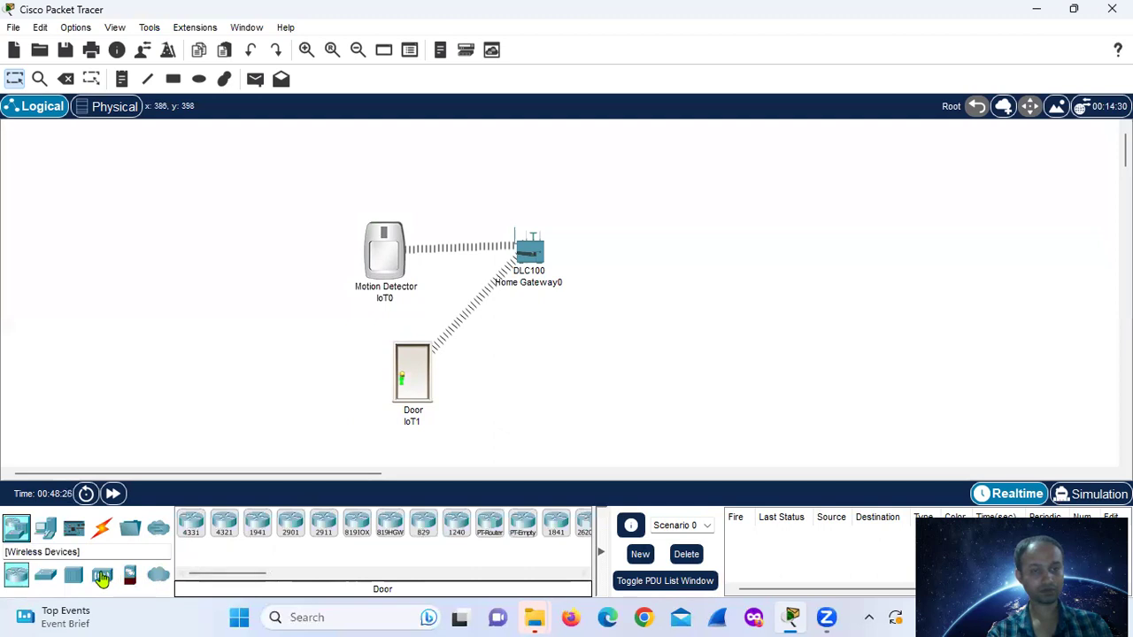
click(104, 577)
drag(263, 575, 230, 569)
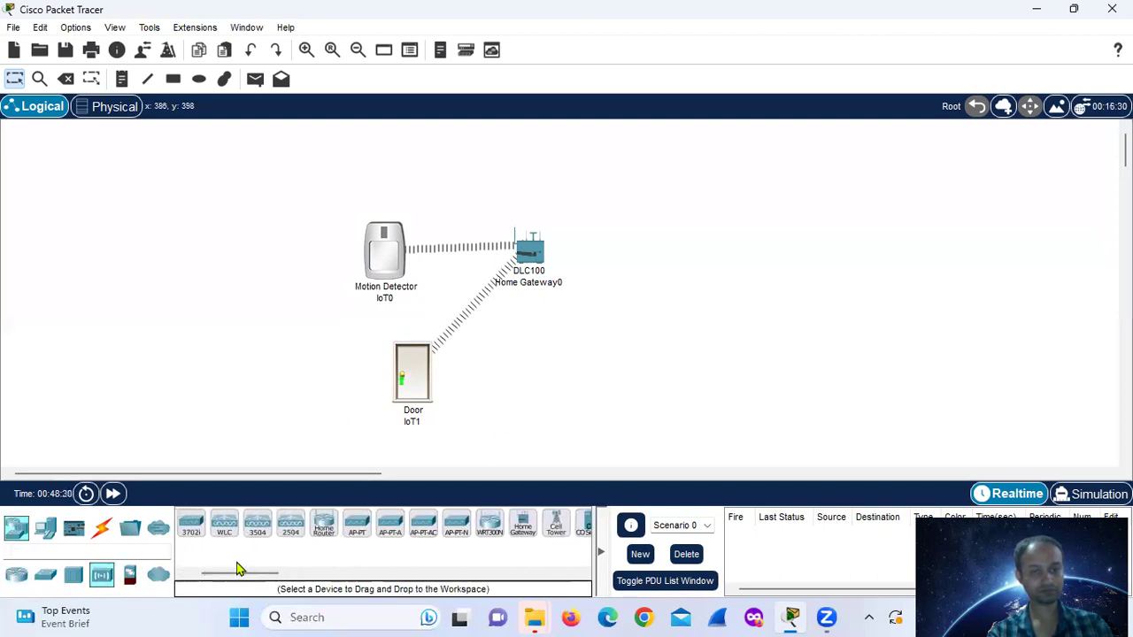
drag(237, 567, 218, 574)
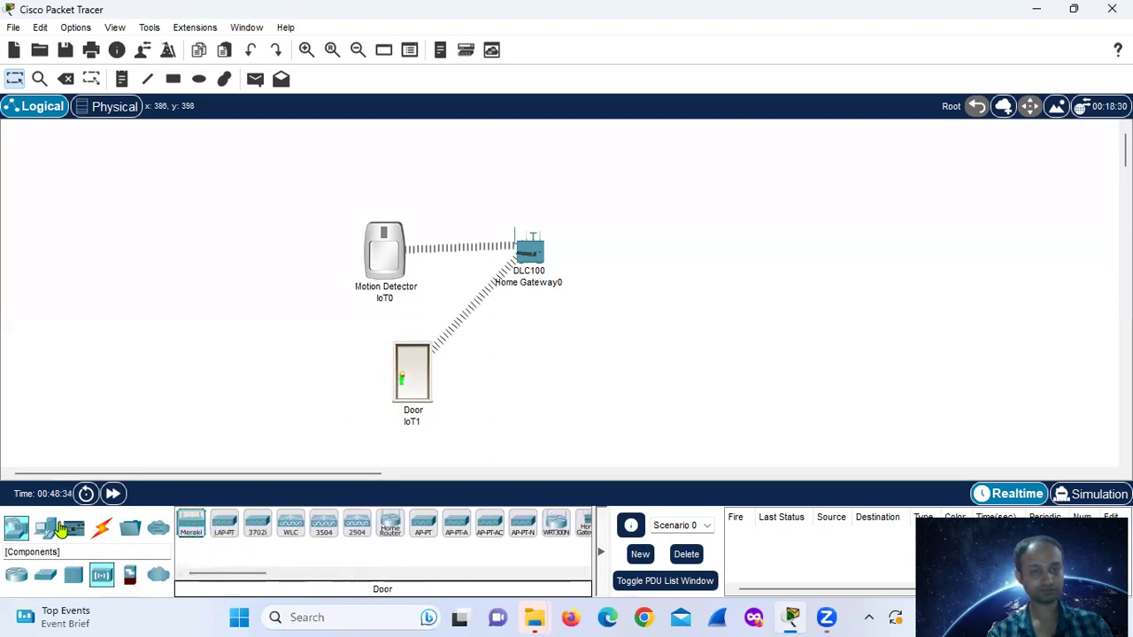
click(45, 527)
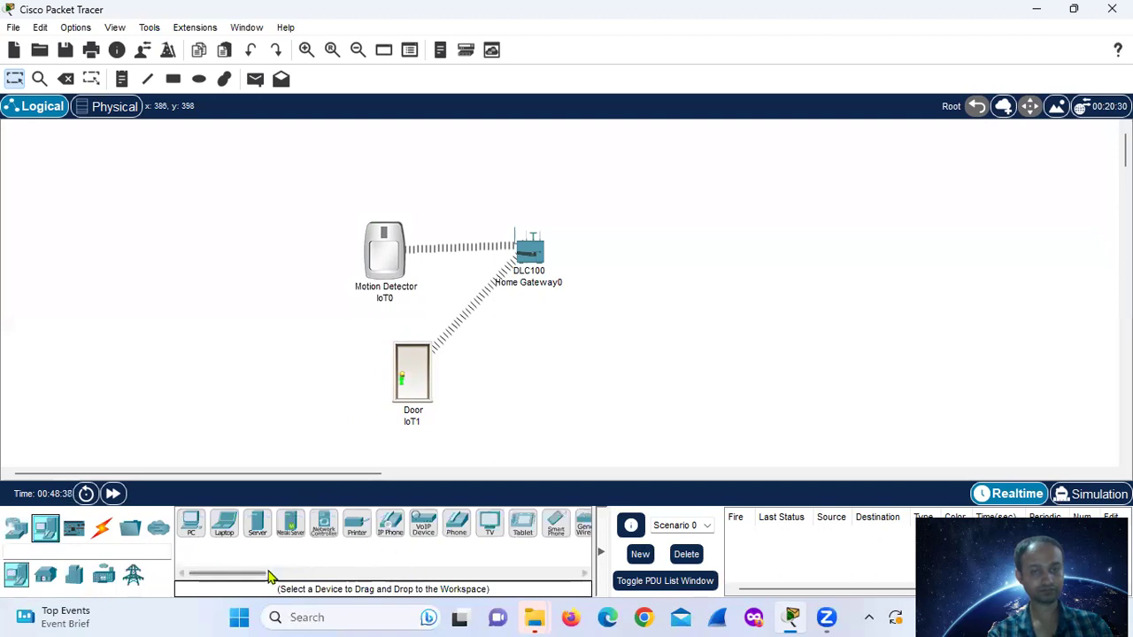
mouse_move(256, 575)
mouse_down()
mouse_move(283, 576)
mouse_move(254, 575)
mouse_move(273, 576)
mouse_up()
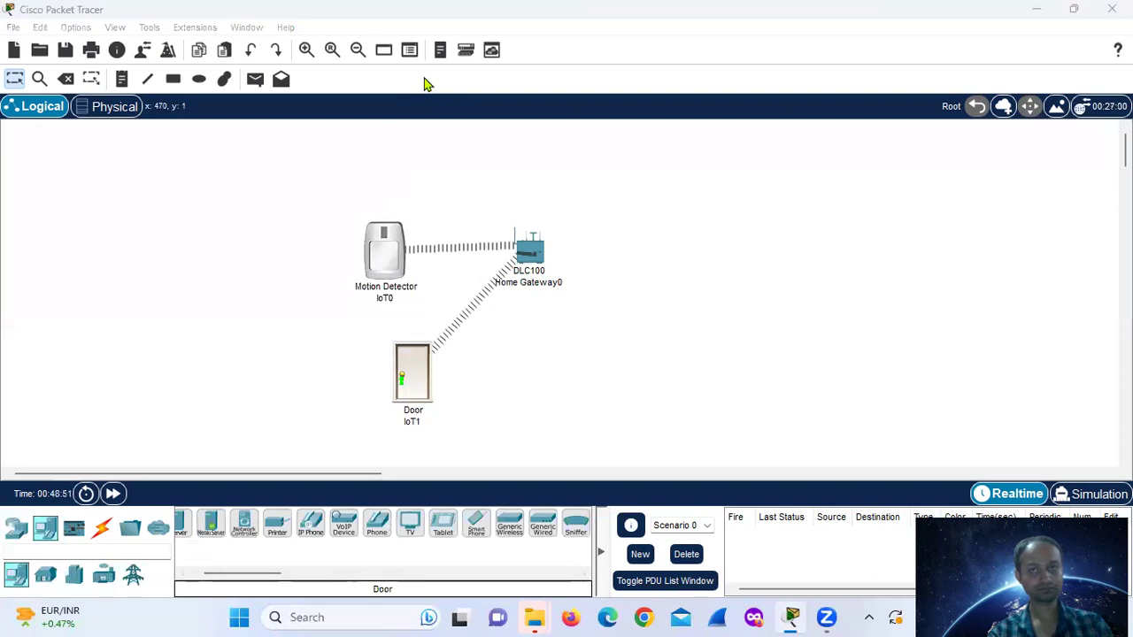
click(476, 528)
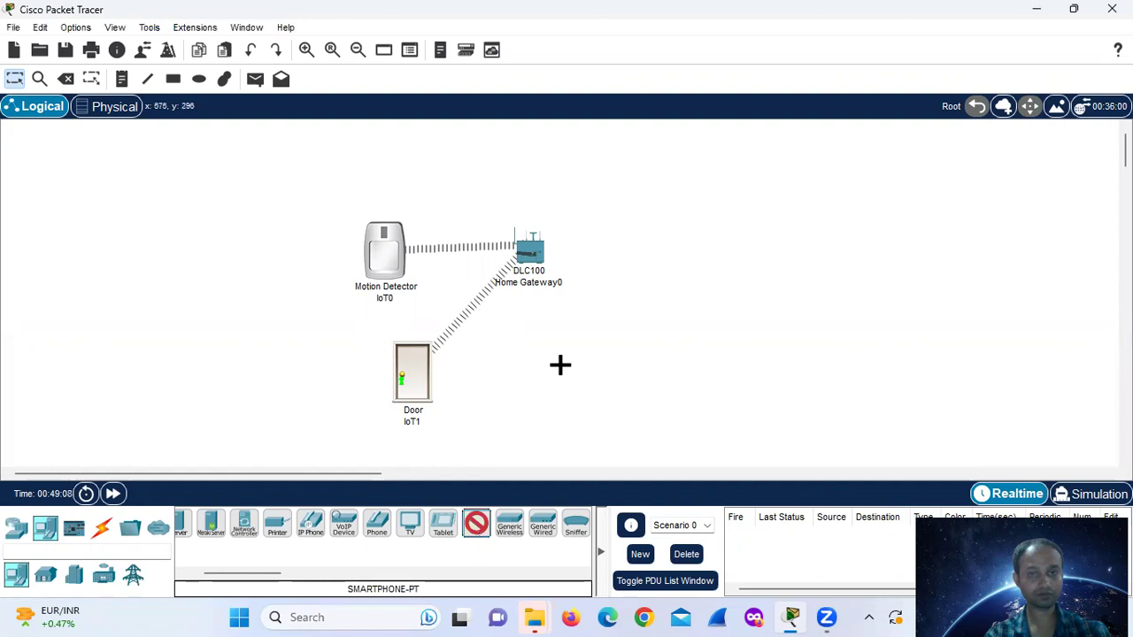
click(545, 364)
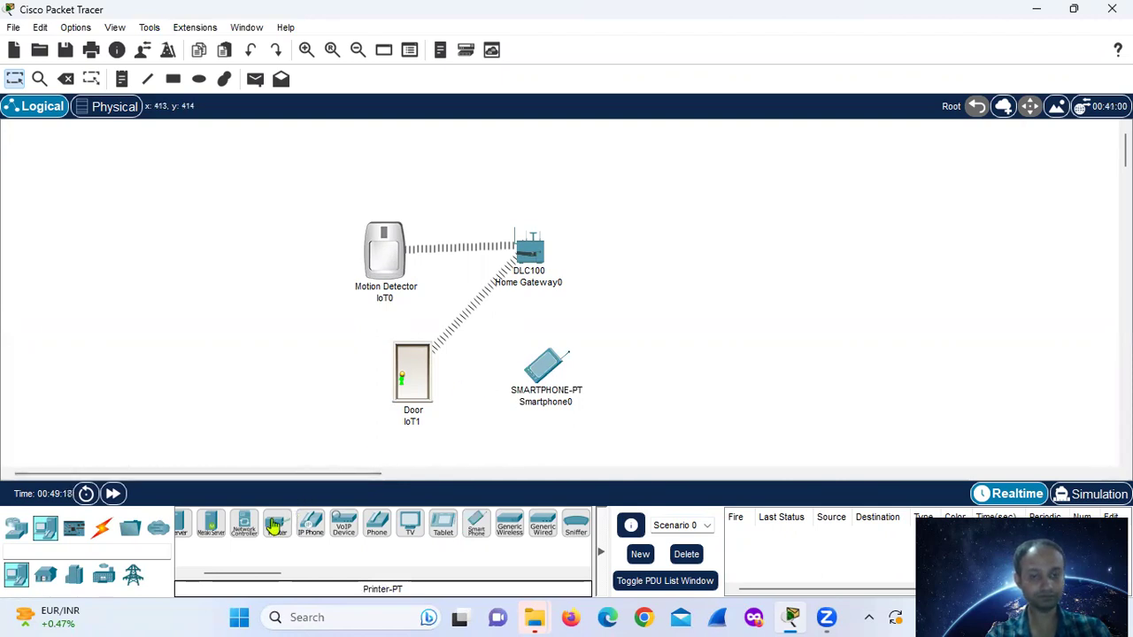
- Select the Webcam from the Home IoT devices list
click(46, 575)
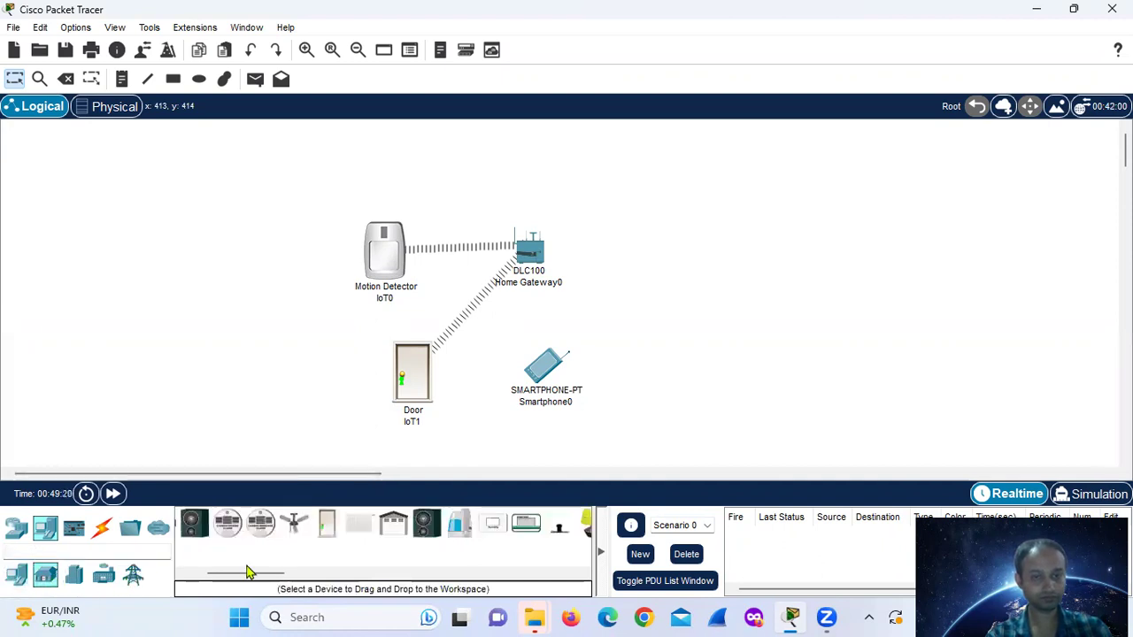
click(312, 574)
click(392, 574)
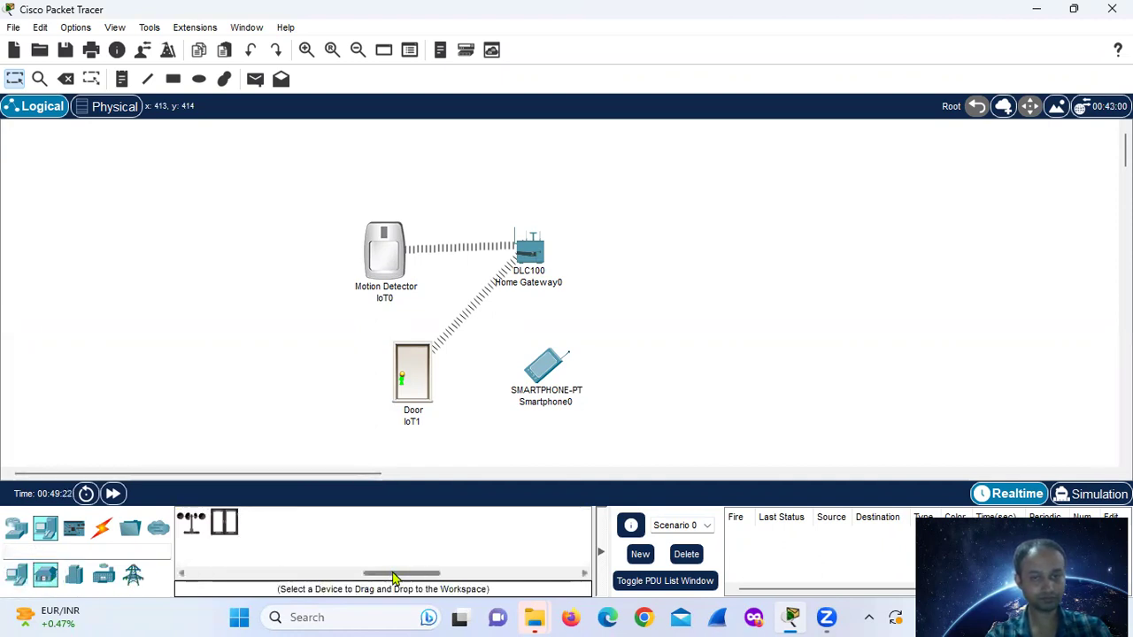
click(343, 573)
click(574, 523)
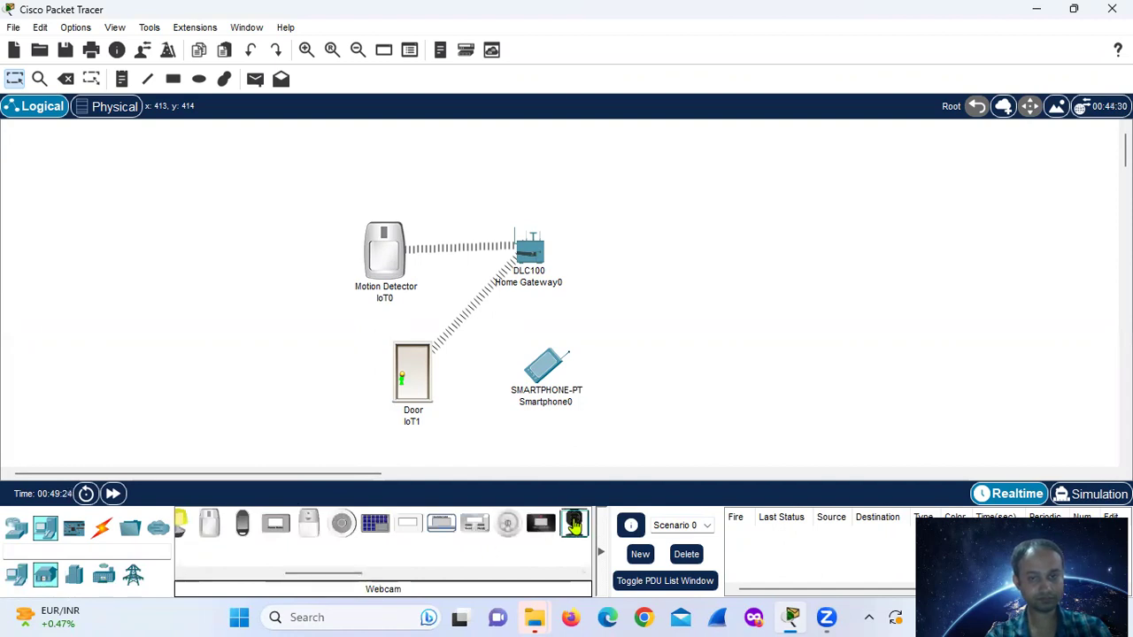
- Place the Webcam above-right of the gateway and a Siren below it, then nudge the smartphone
click(646, 177)
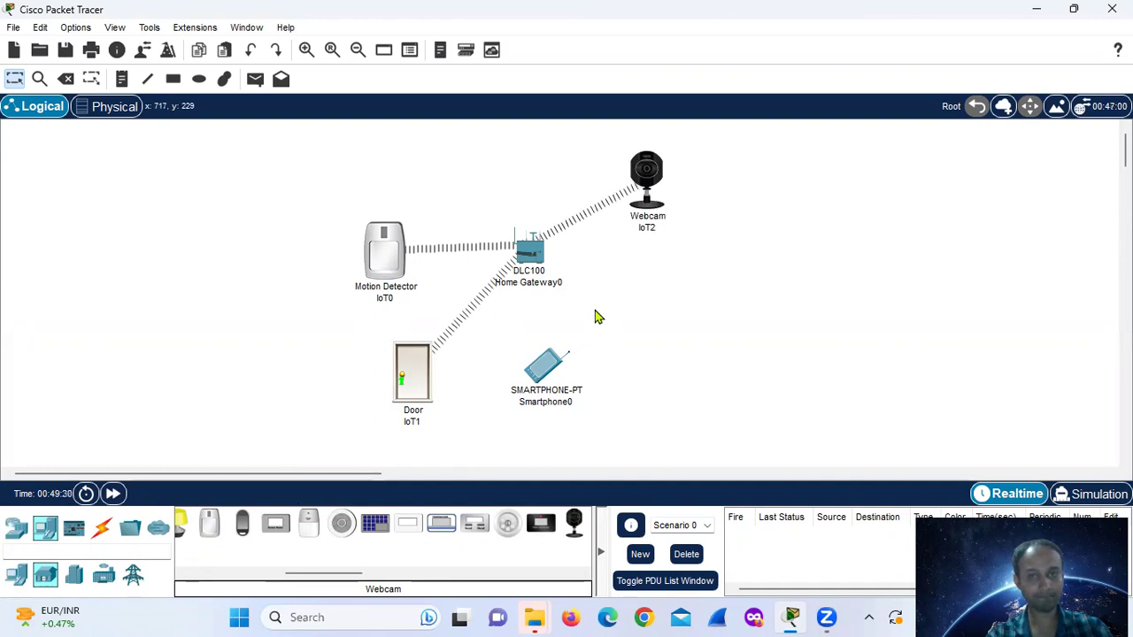
click(309, 523)
click(667, 283)
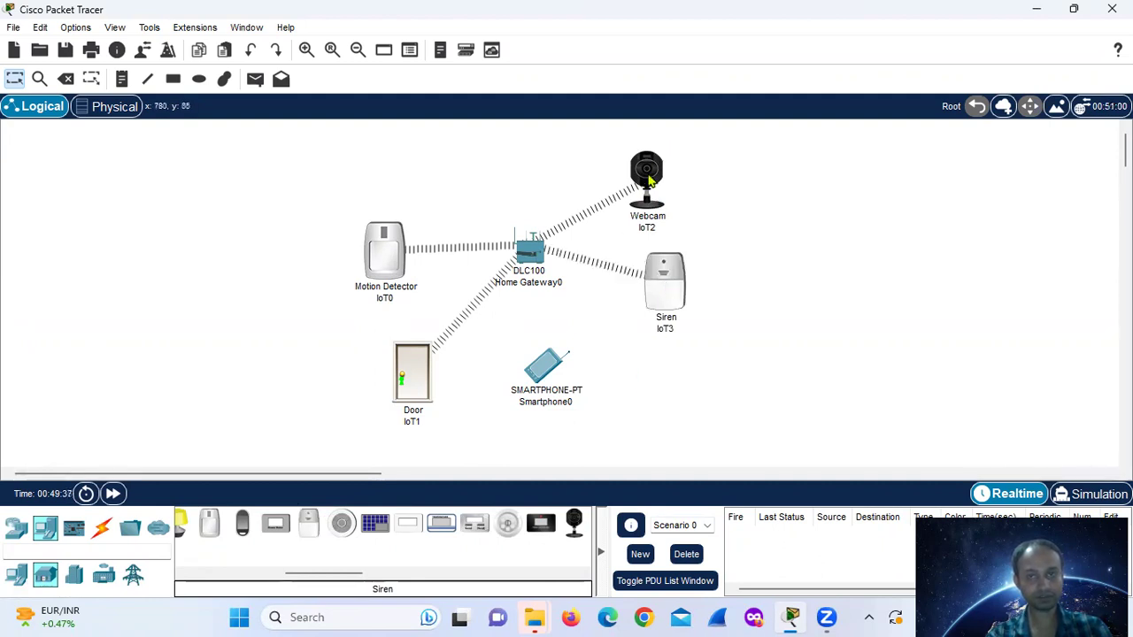
drag(548, 366, 551, 360)
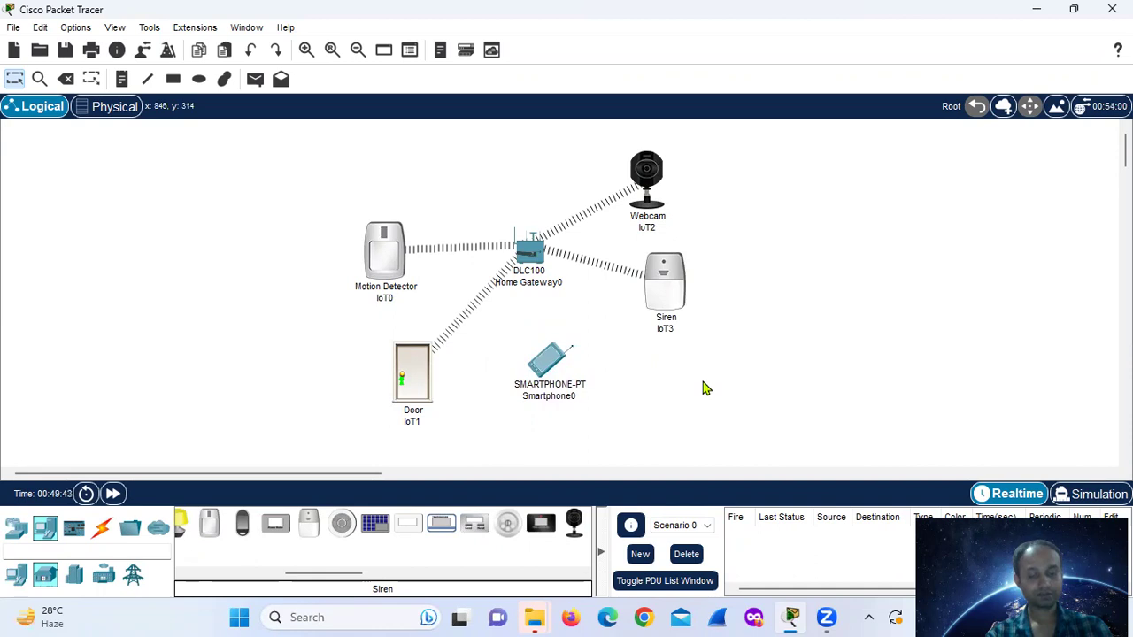
- Set Home Gateway0's wireless authentication to WEP with a 10-hex-digit key
click(528, 256)
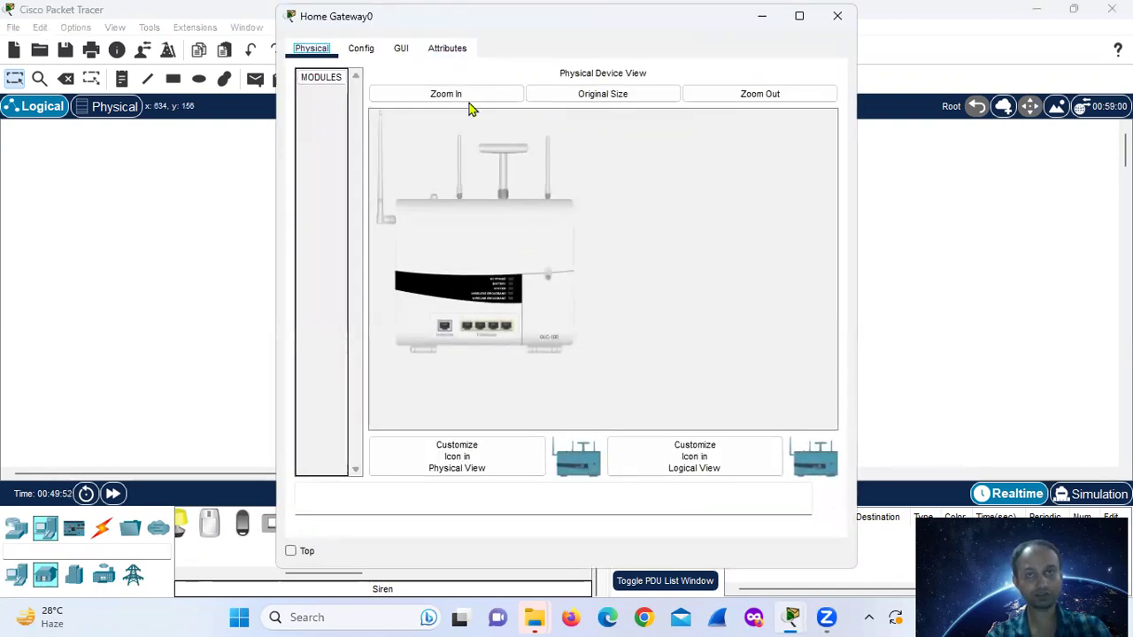
click(460, 101)
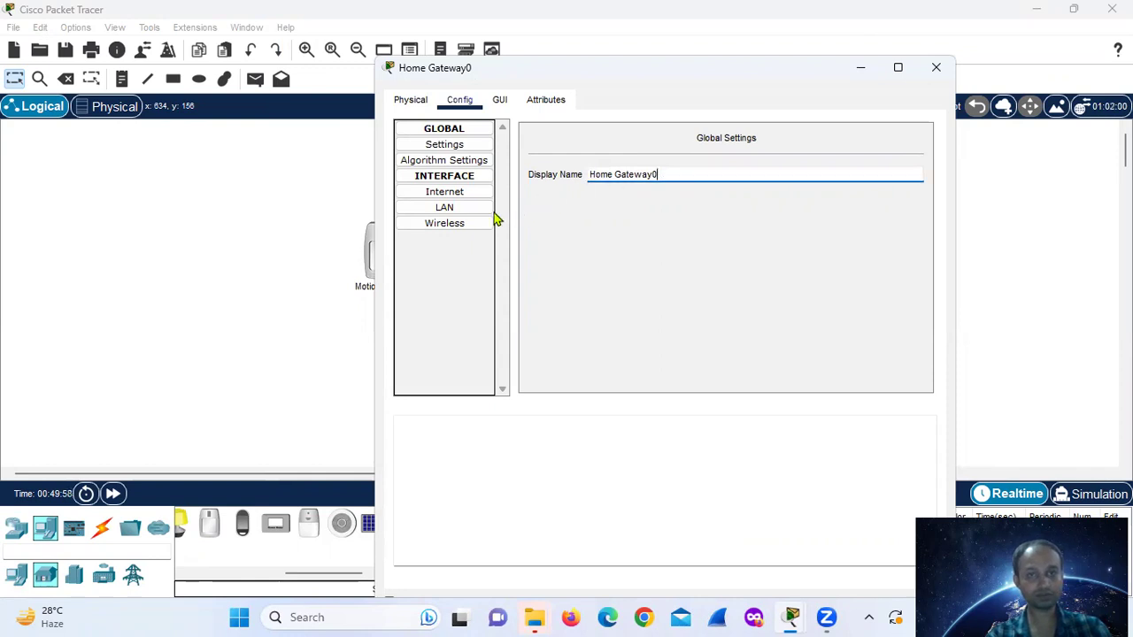
click(464, 227)
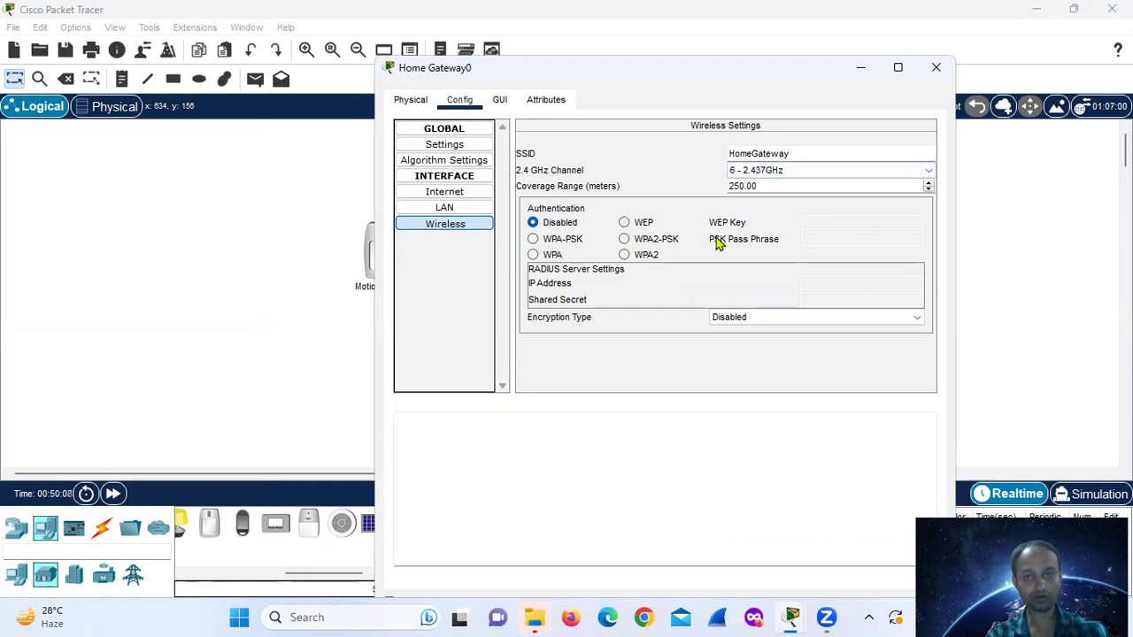
click(625, 224)
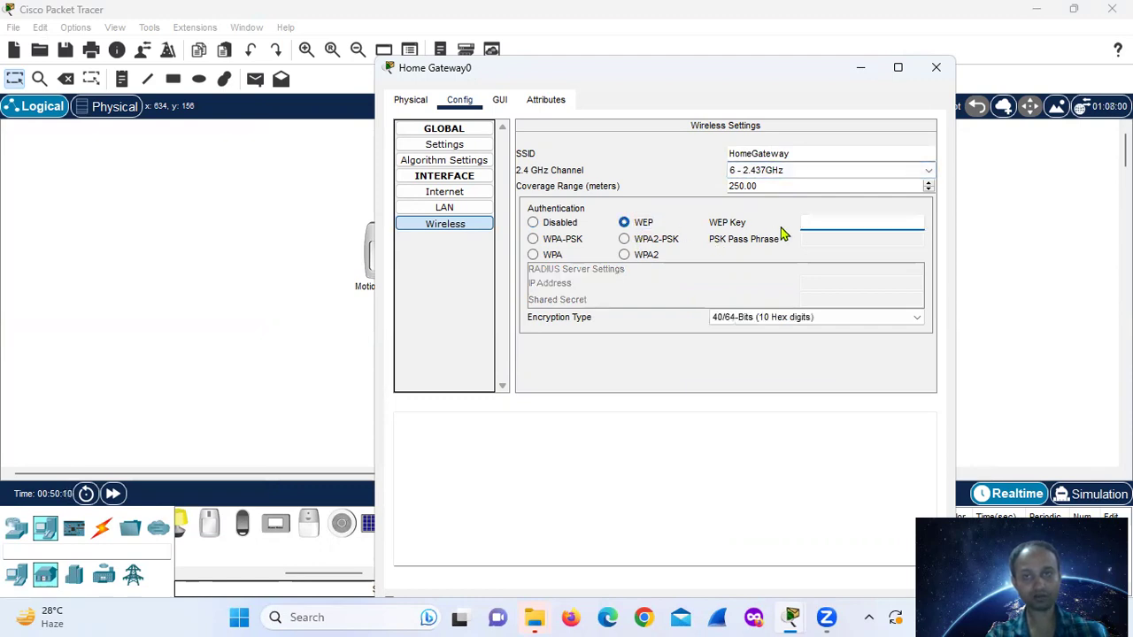
text(123)
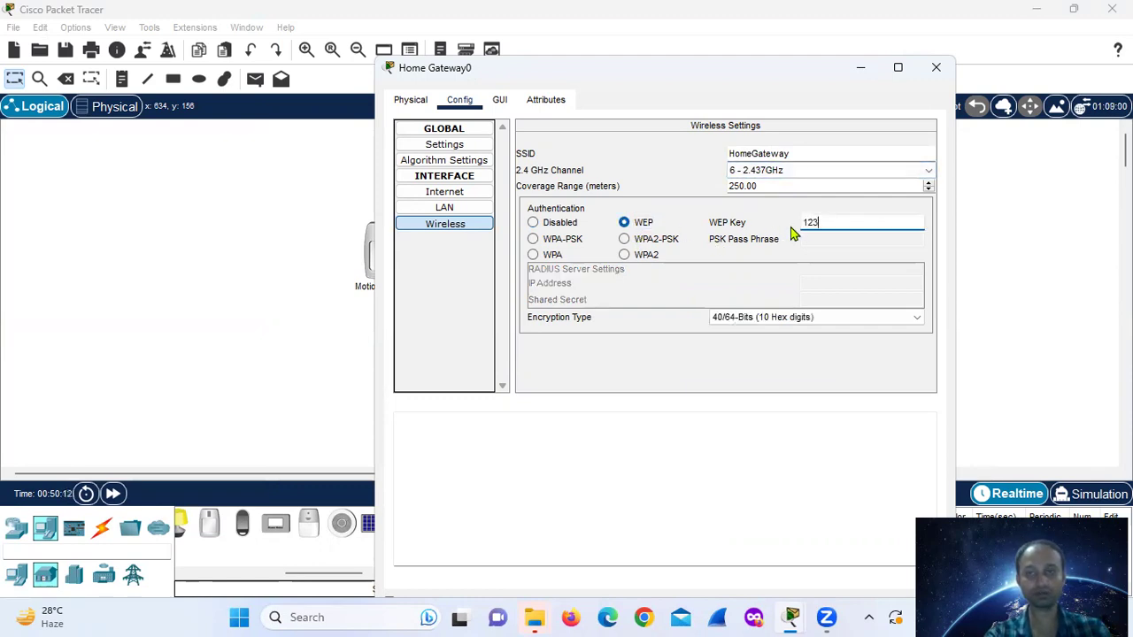
text(4567890)
click(687, 334)
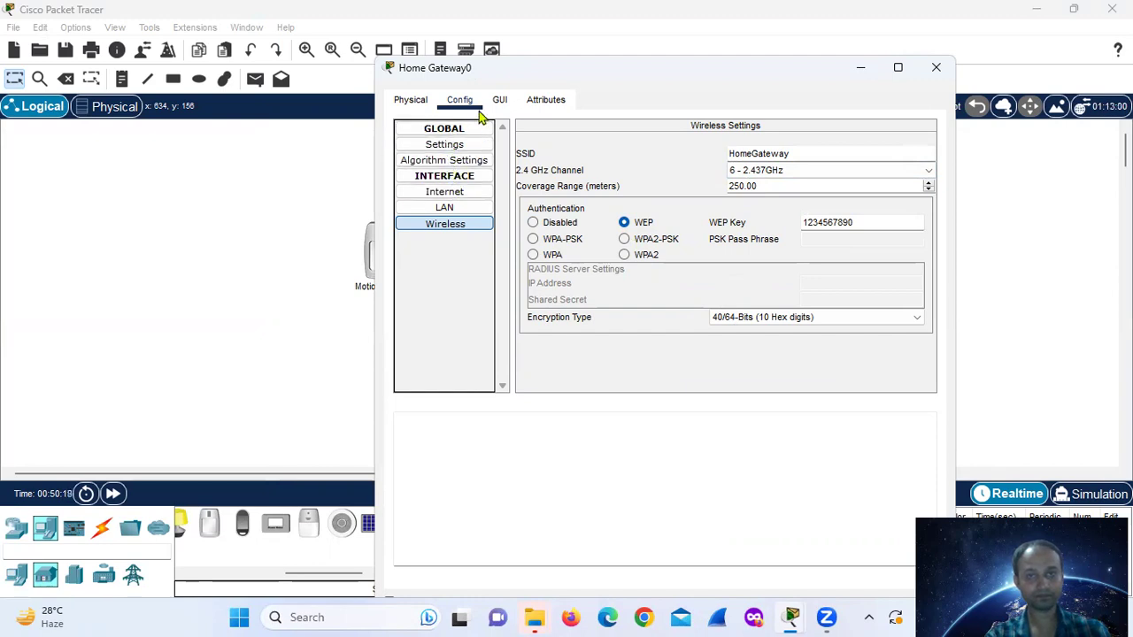
- Review the gateway's physical, HTTP and LAN settings, then close its window
click(416, 105)
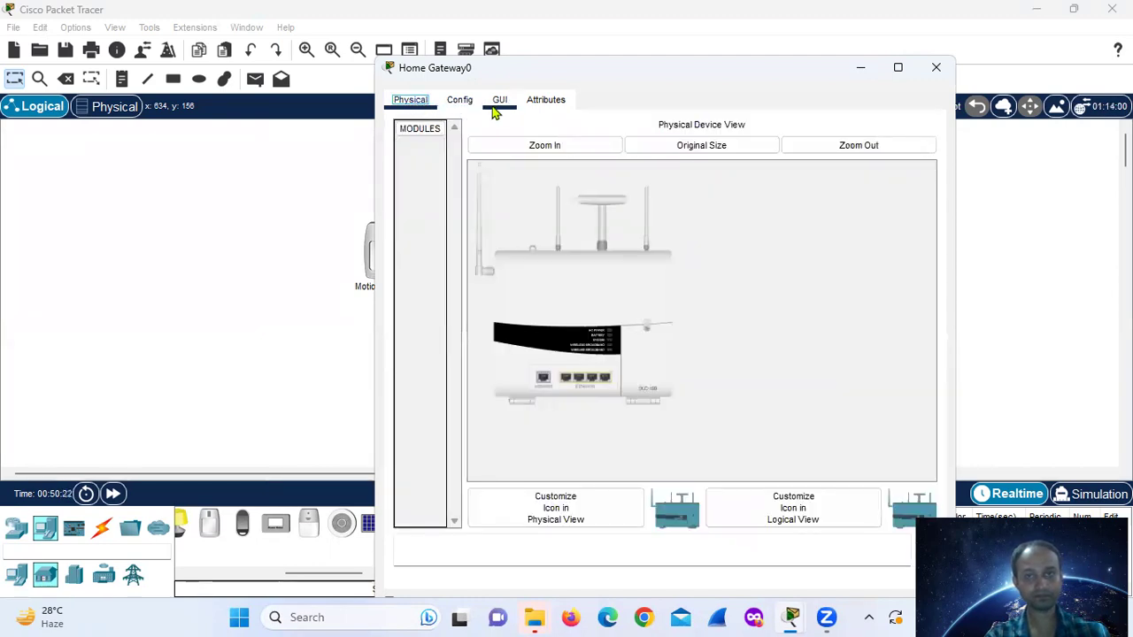
click(497, 103)
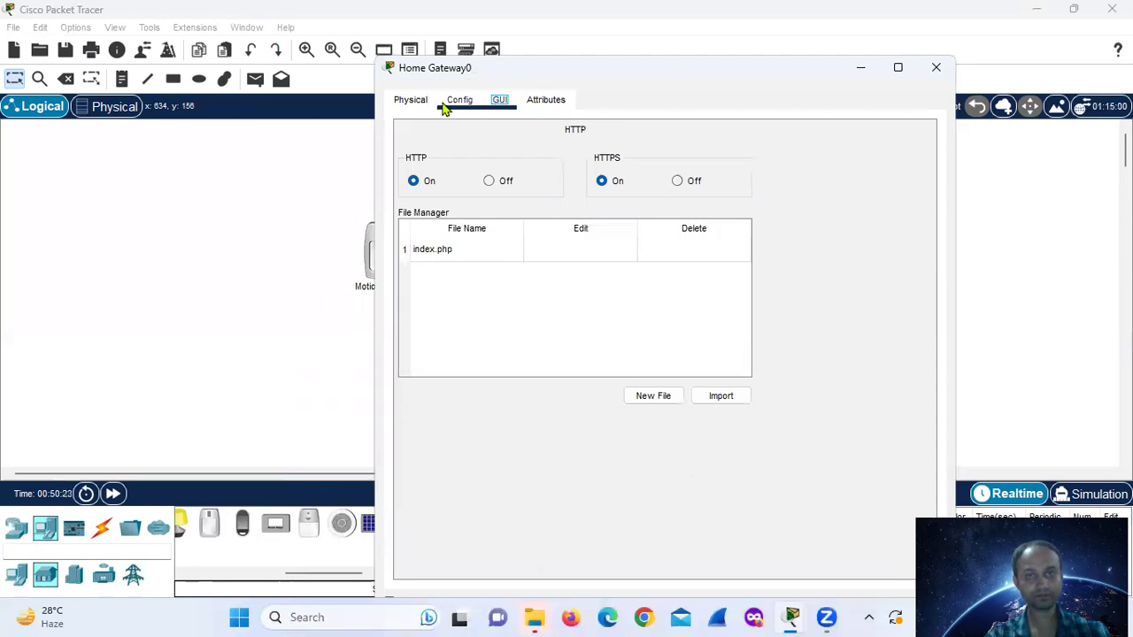
click(447, 105)
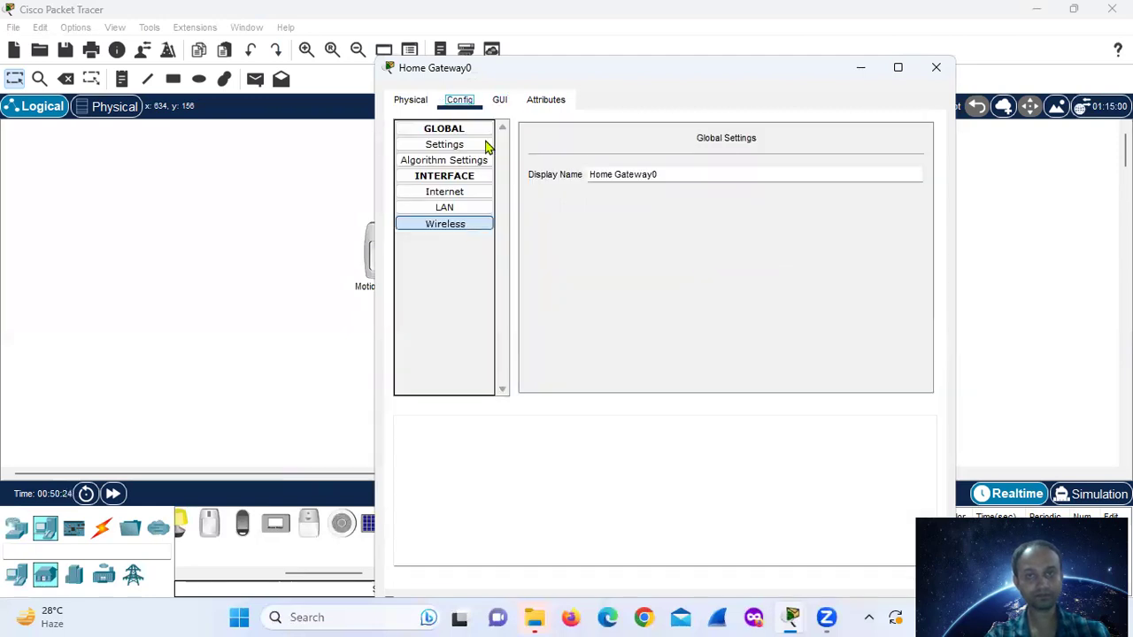
click(461, 211)
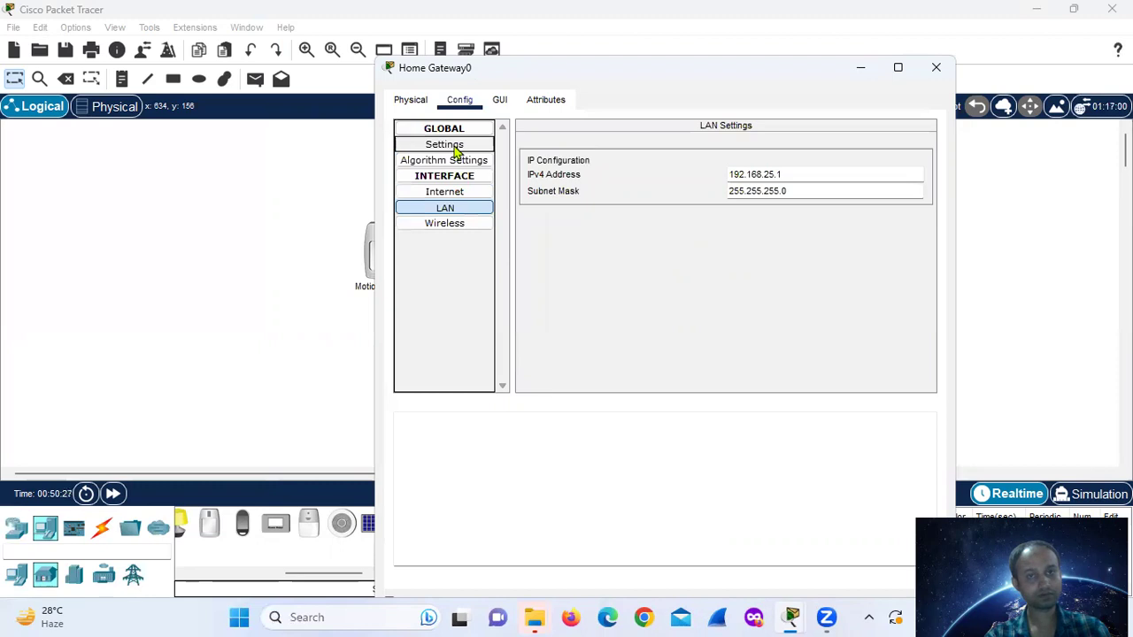
click(448, 225)
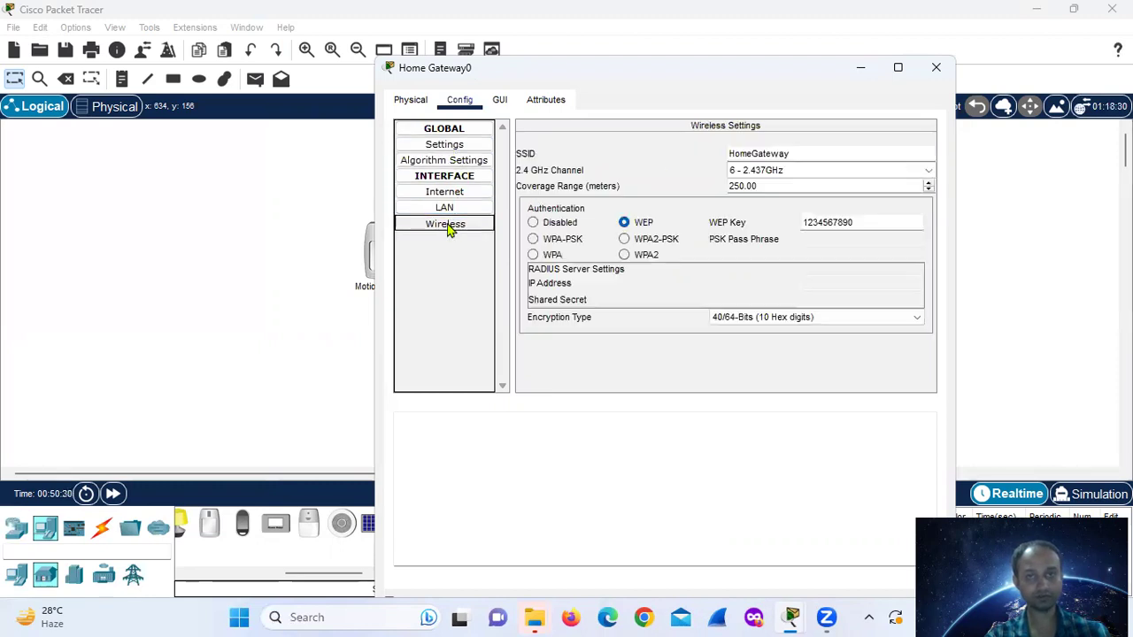
click(936, 71)
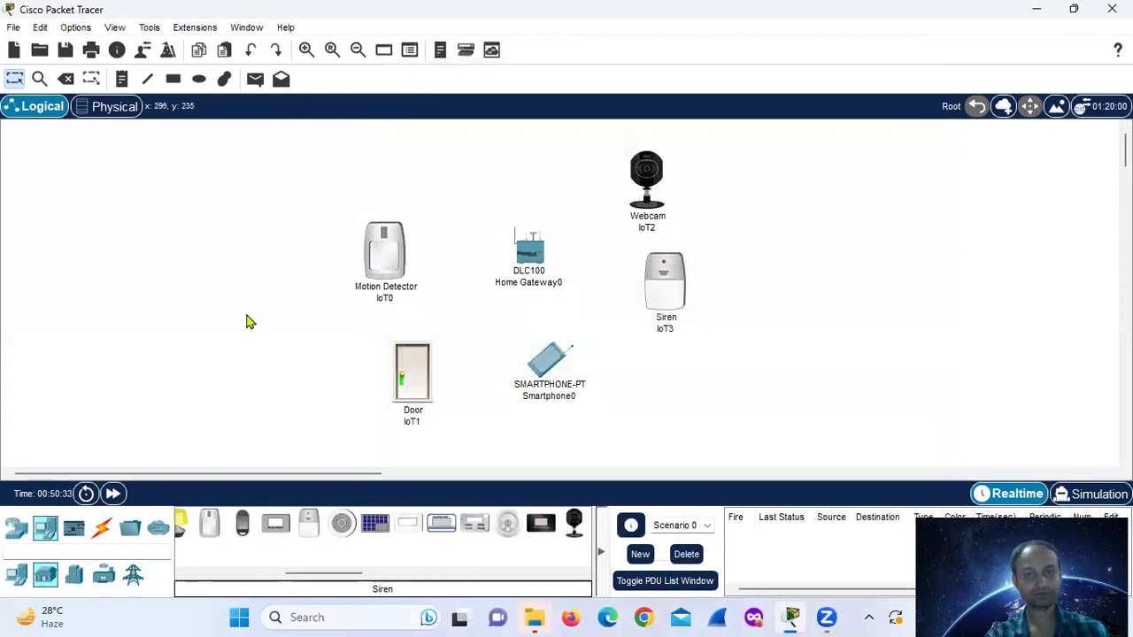
- Change the Motion Detector's display name from IoT0 to 'motion detector' in Config settings
click(389, 246)
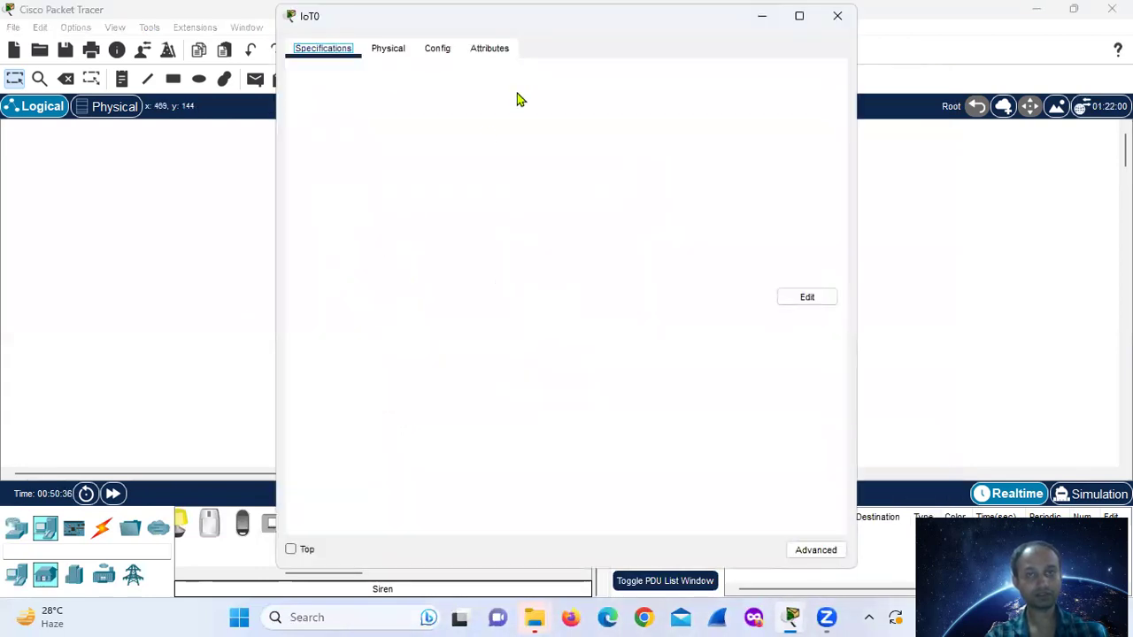
click(586, 97)
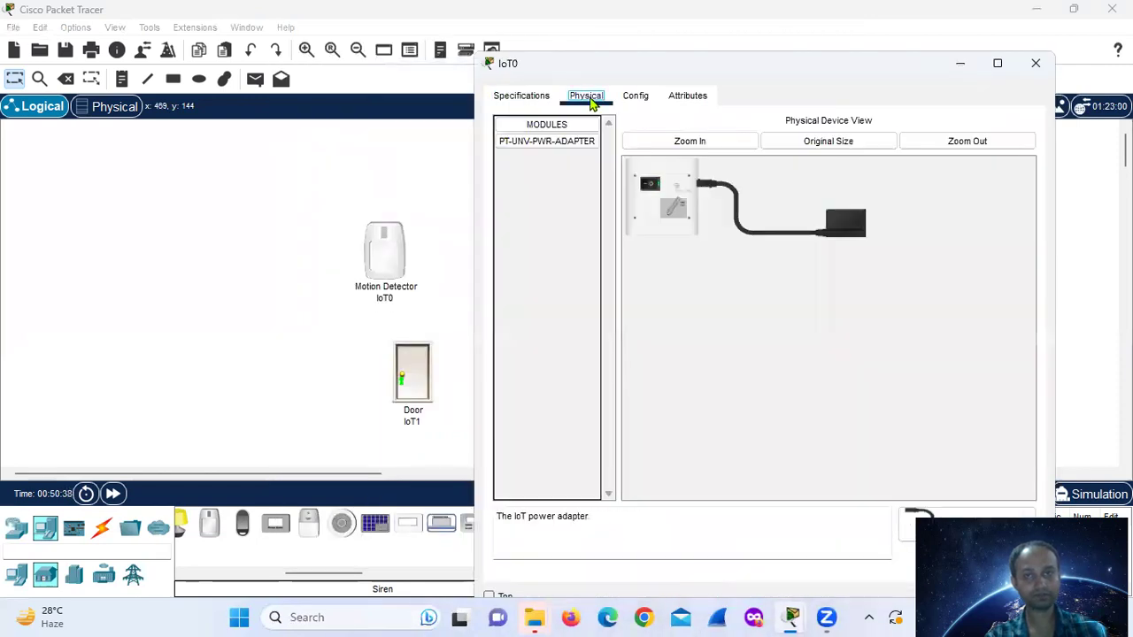
click(634, 97)
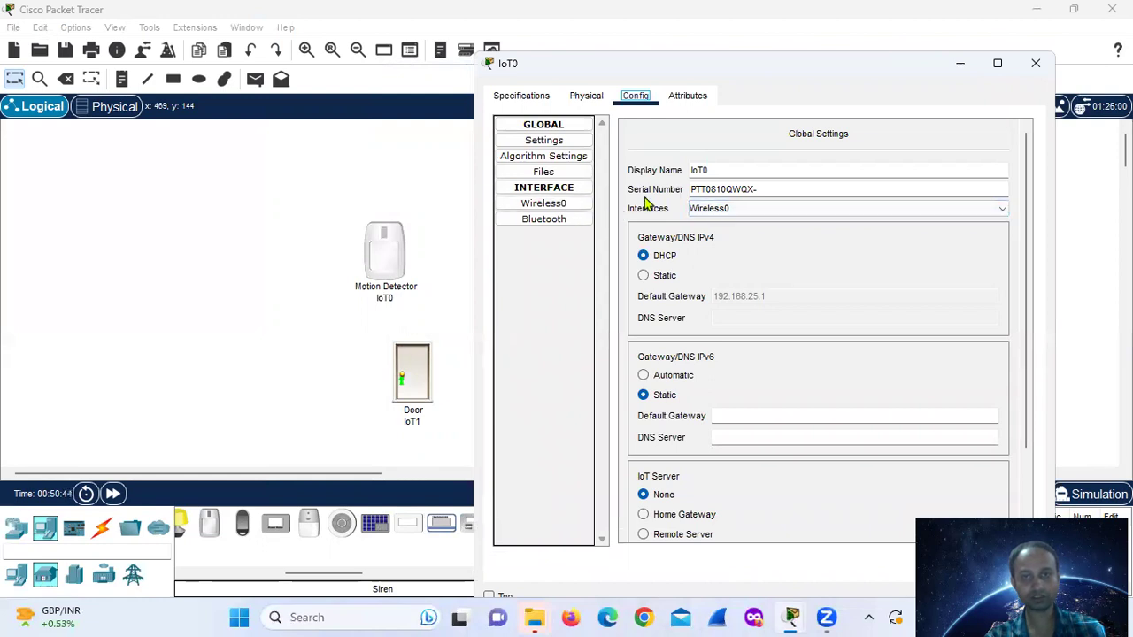
drag(717, 173, 627, 169)
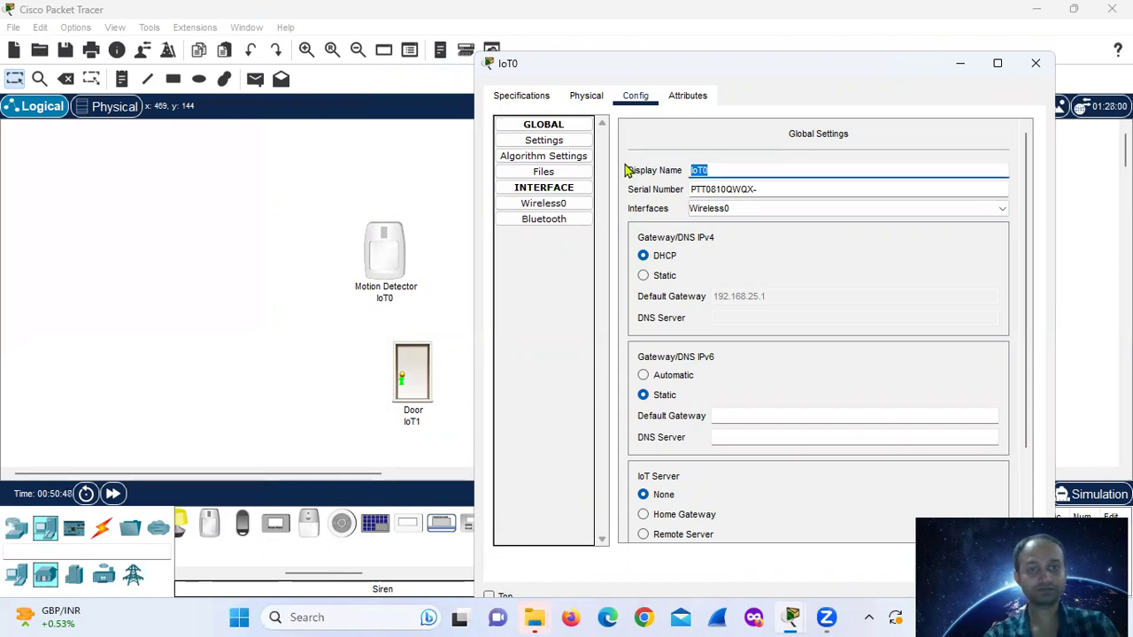
text(mo)
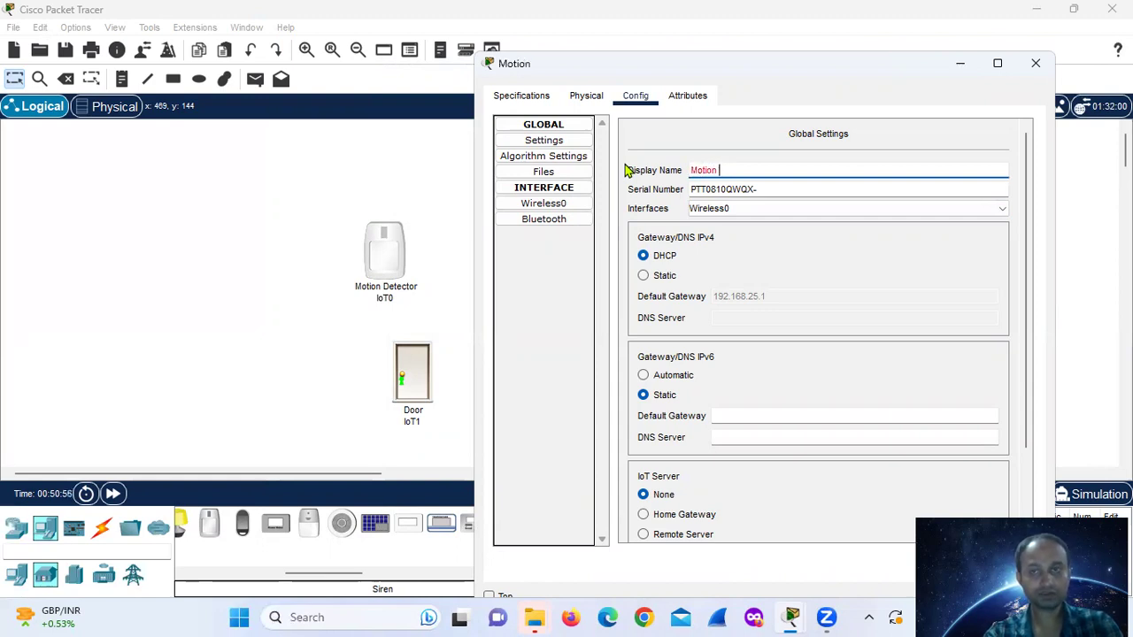
key(BackSpace)
key(BackSpace)
key(BackSpace)
key(BackSpace)
key(BackSpace)
key(BackSpace)
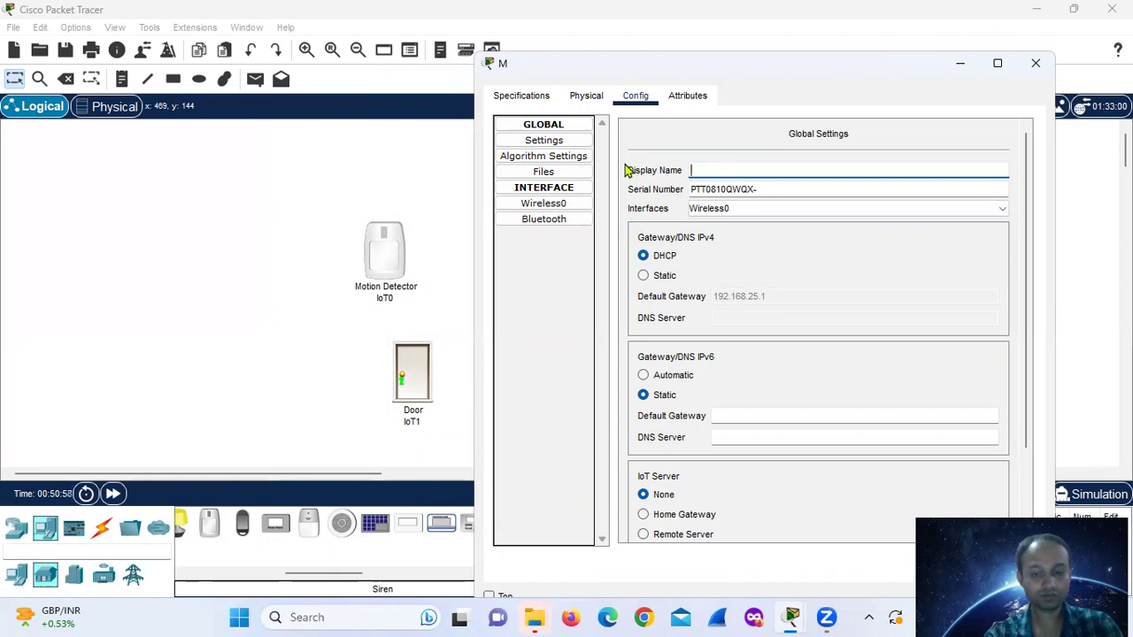
text(motion )
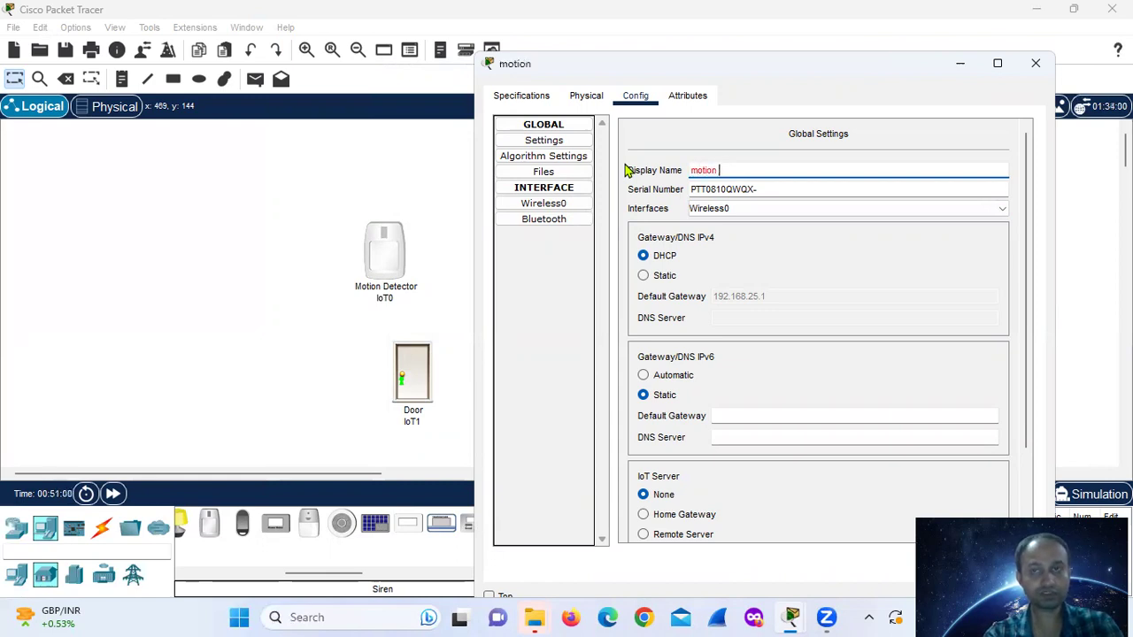
text(detector)
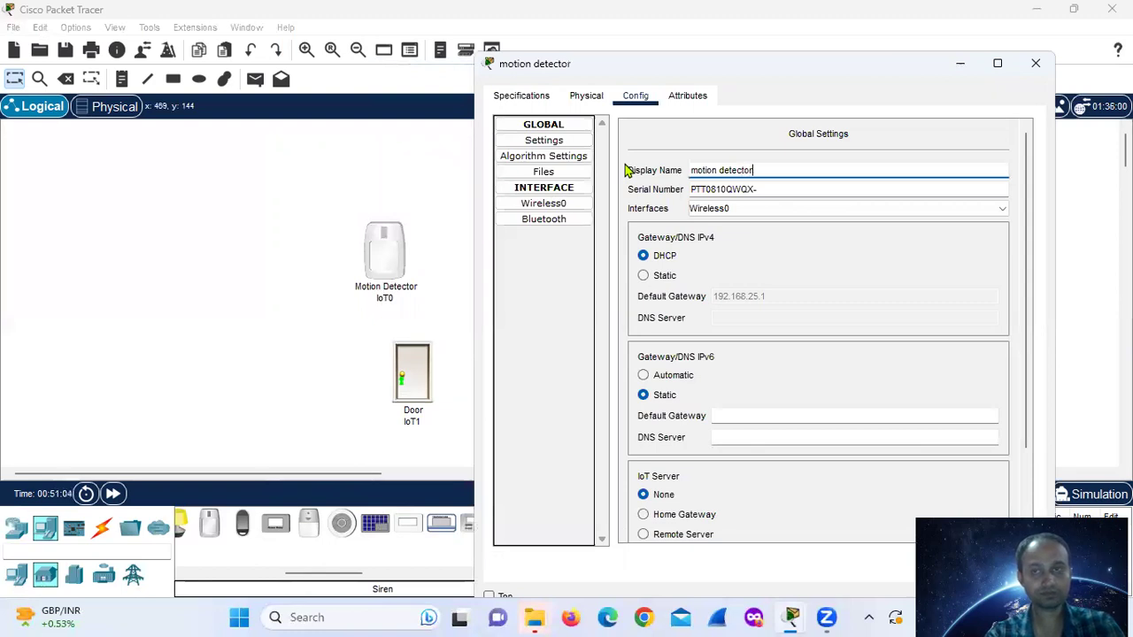
click(763, 275)
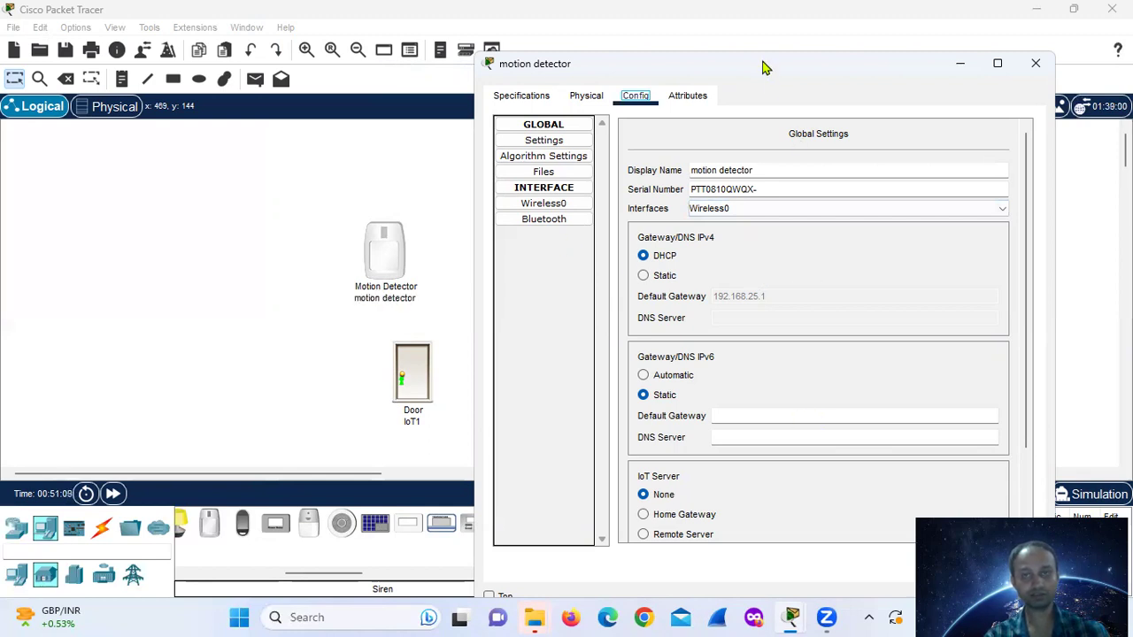
- Set the motion detector's IoT Server to Home Gateway, then restore and move its window left
drag(763, 73, 735, 27)
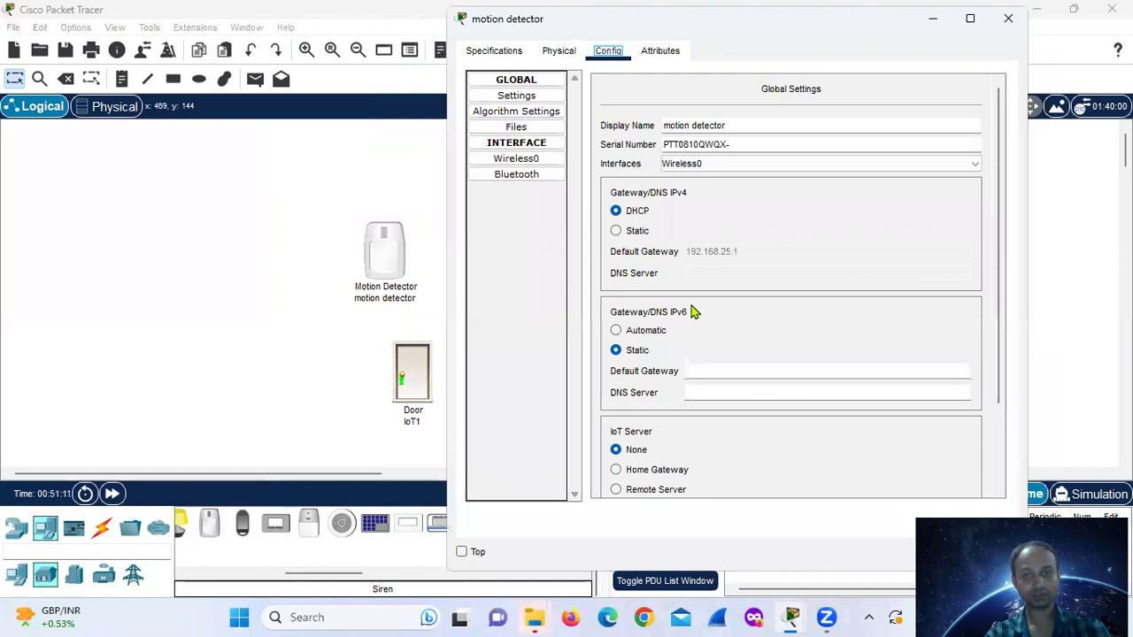
click(617, 471)
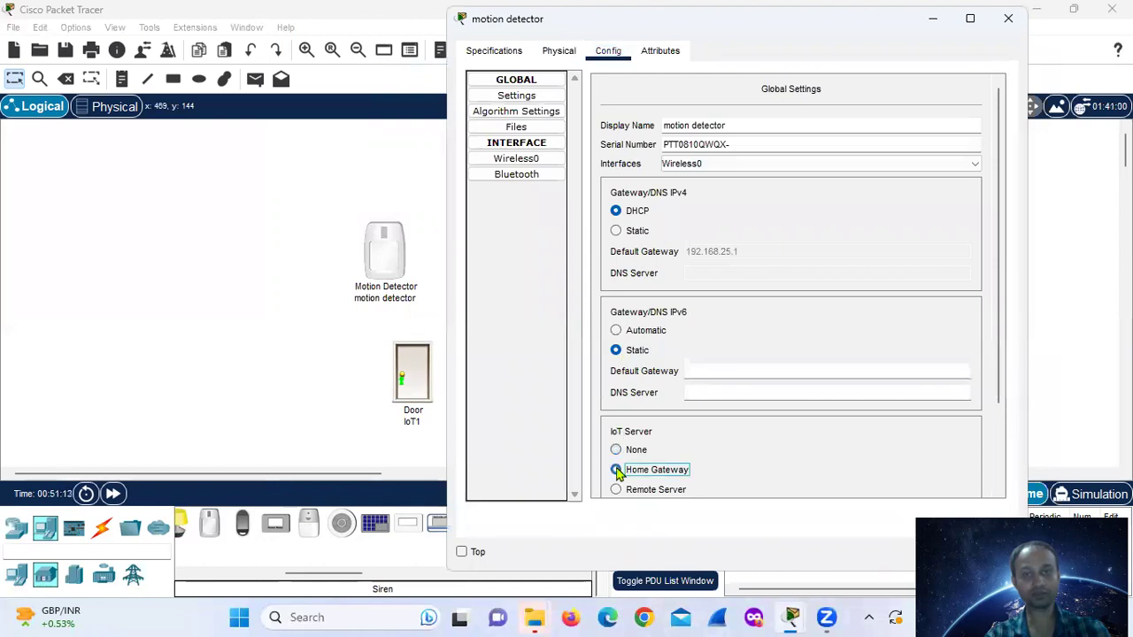
double_click(743, 27)
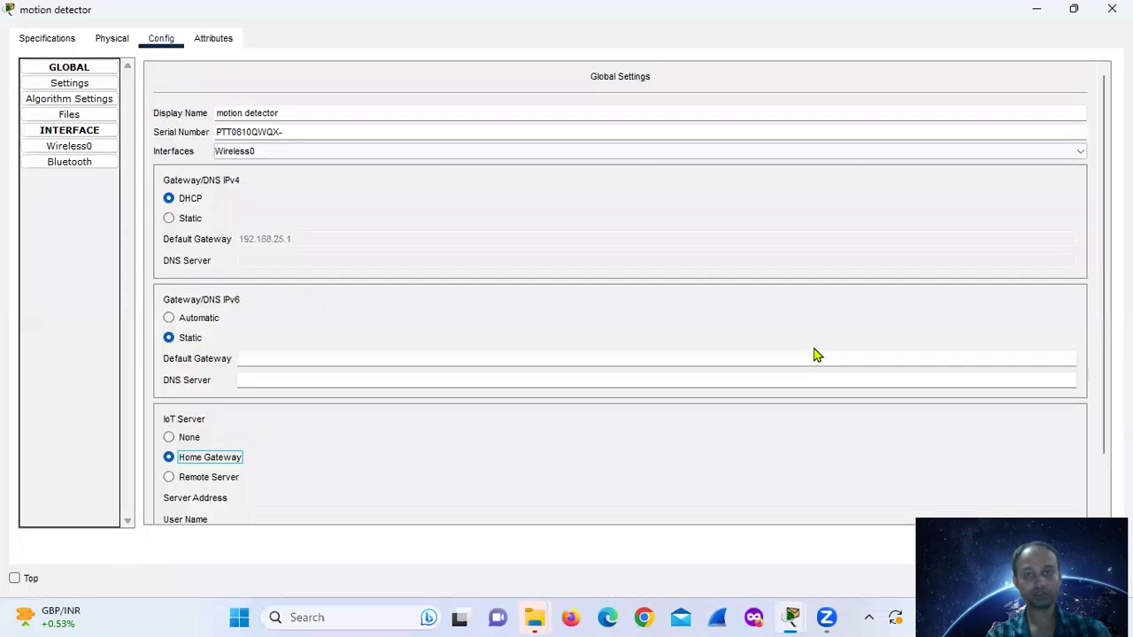
click(1071, 10)
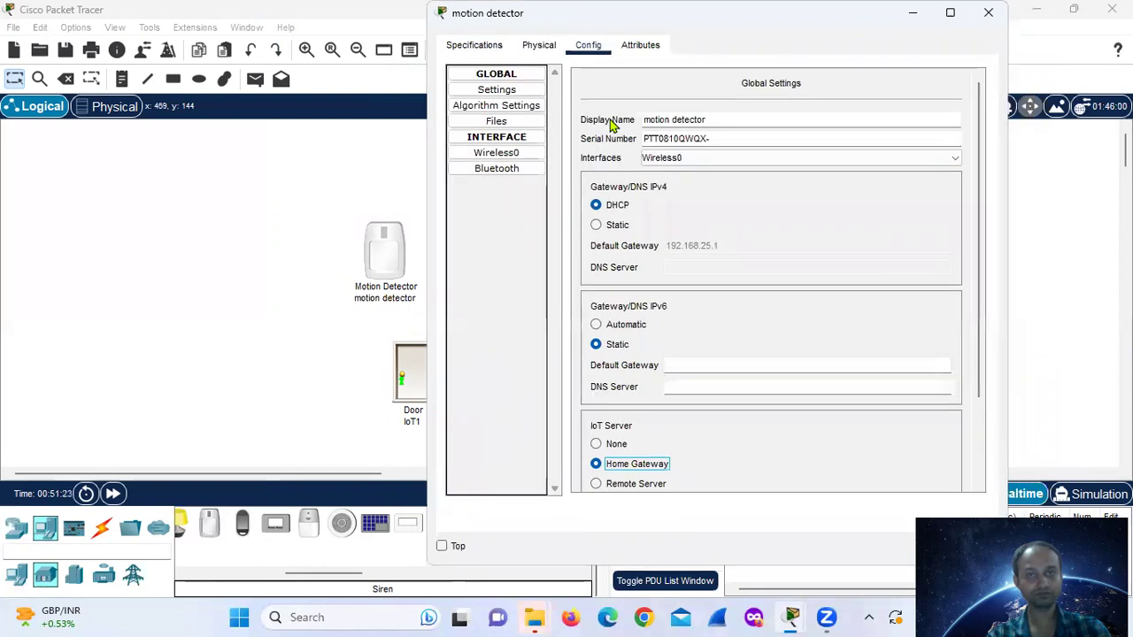
double_click(324, 8)
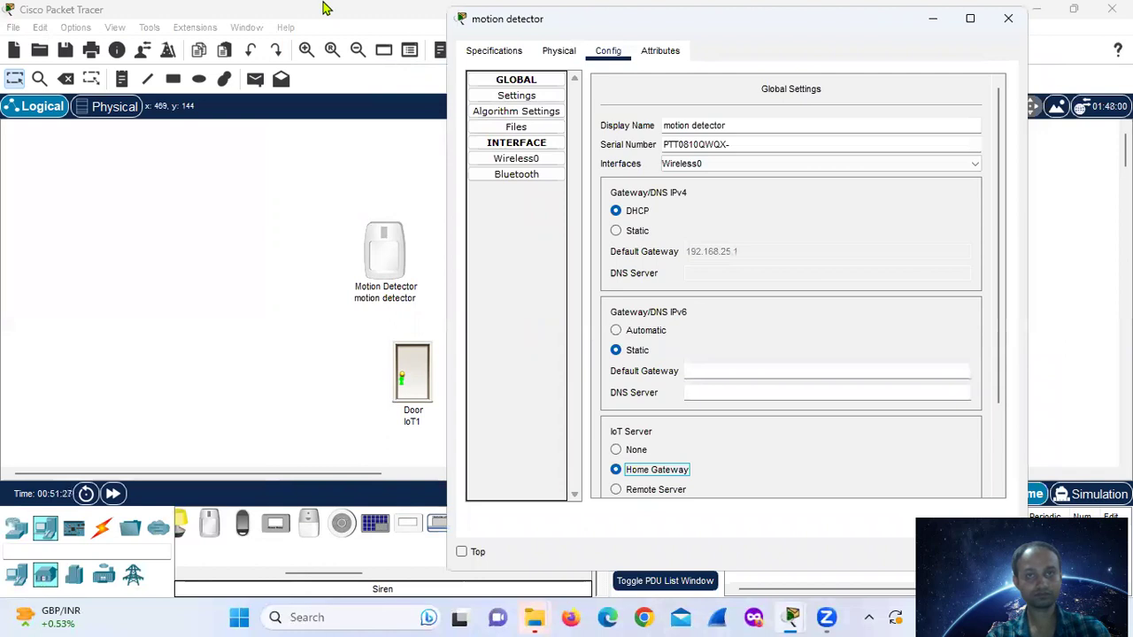
double_click(324, 8)
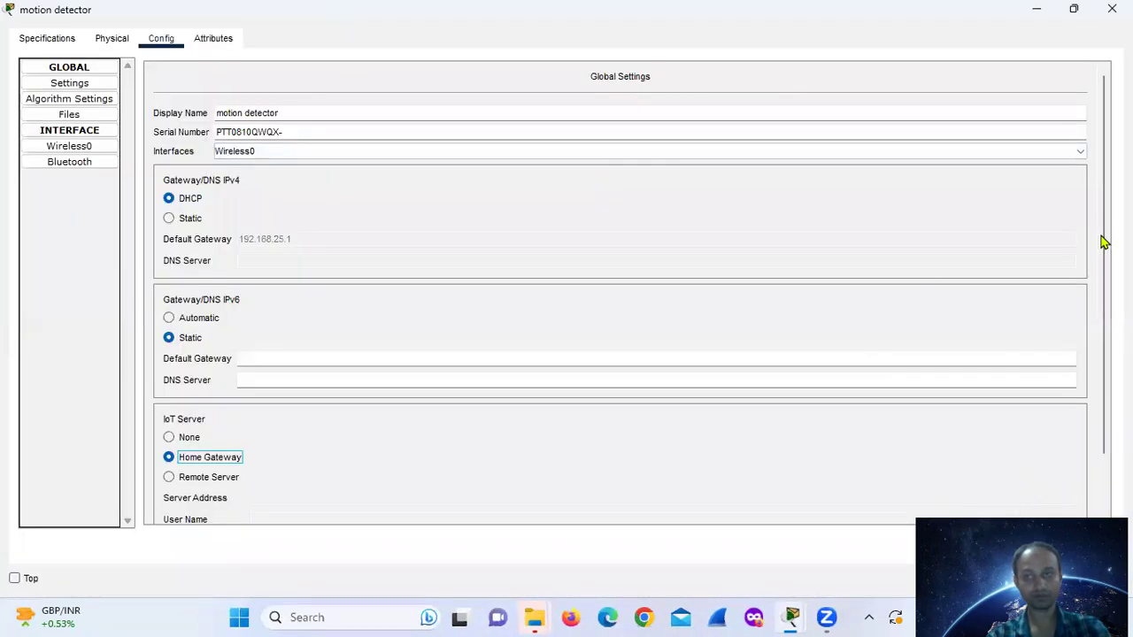
click(1073, 8)
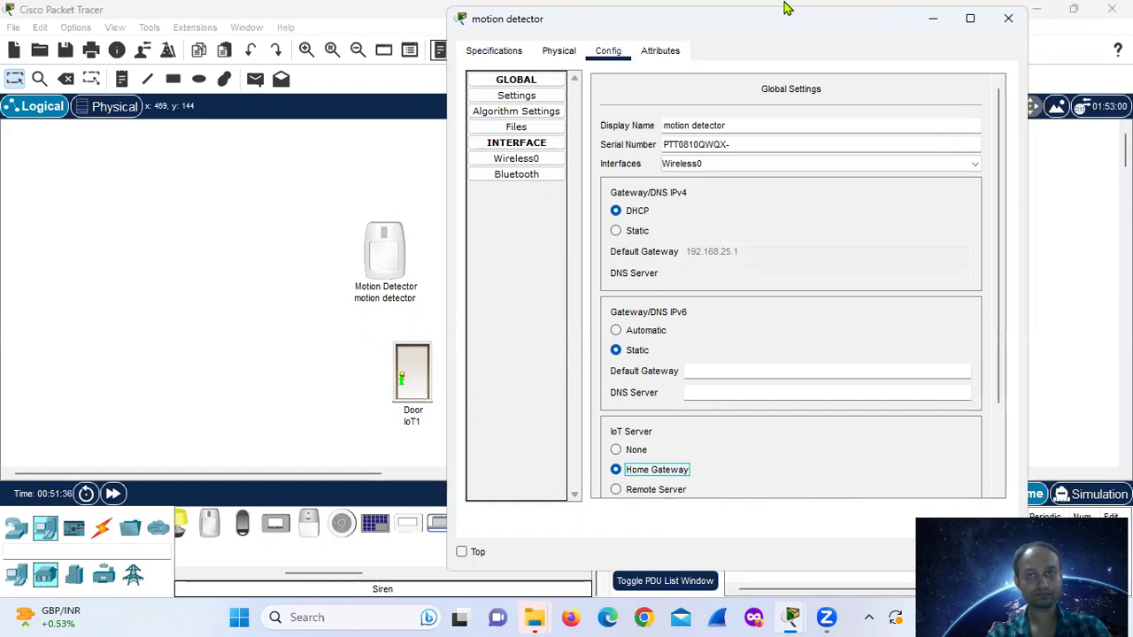
drag(784, 7, 419, 1)
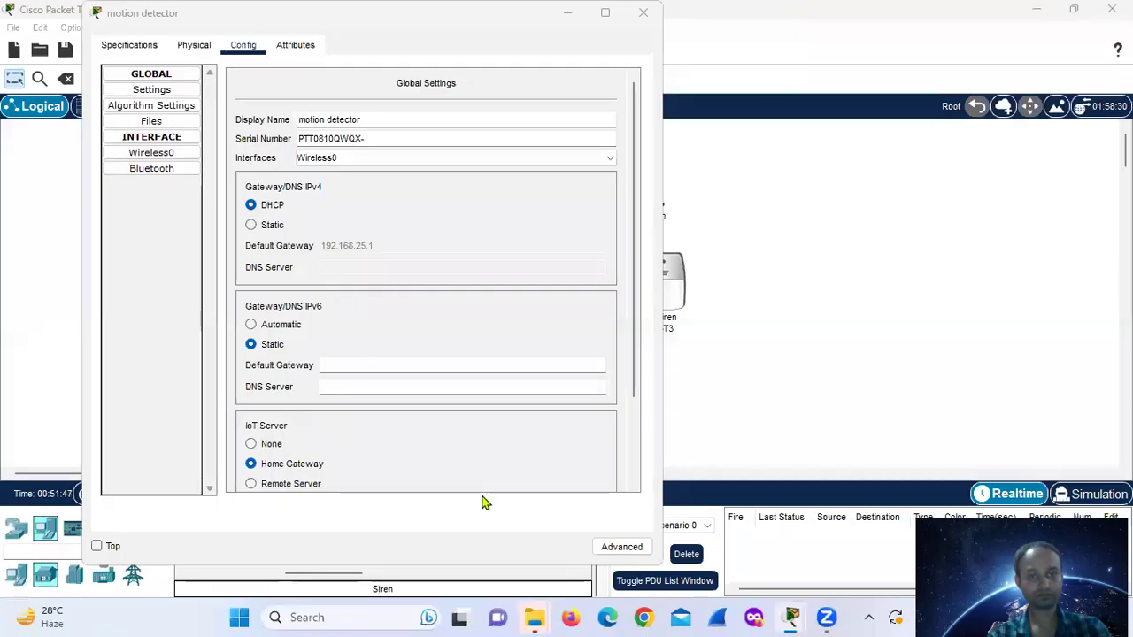
- Show the motion detector's advanced settings, check Wireless0, and keep PT-IOT-NM-1W as its adapter
click(619, 548)
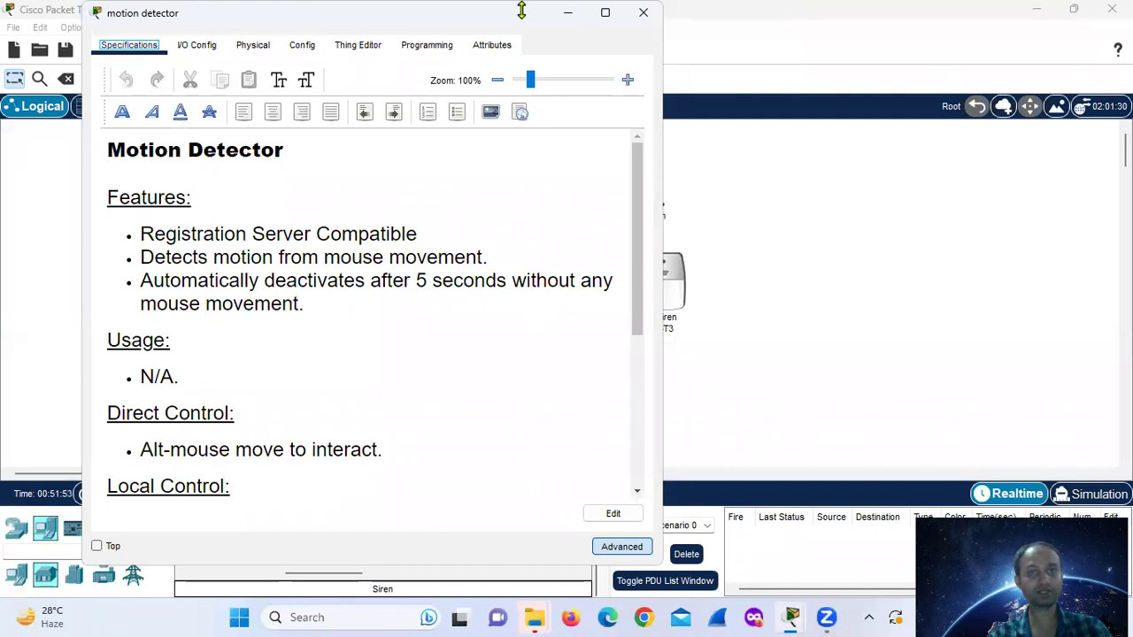
drag(519, 11, 755, 61)
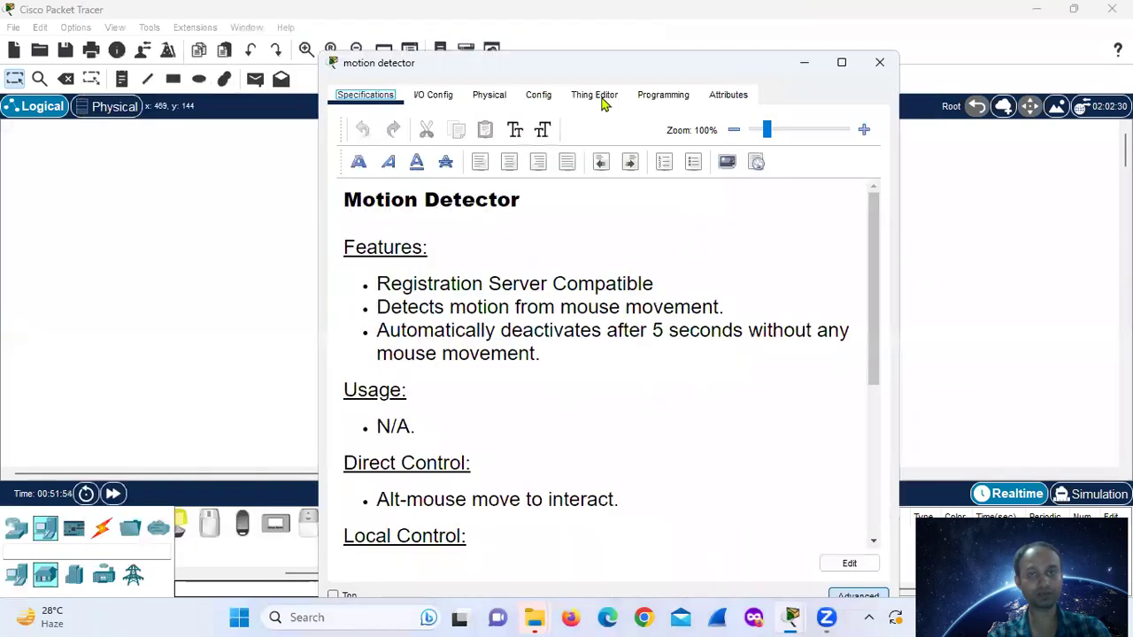
click(538, 97)
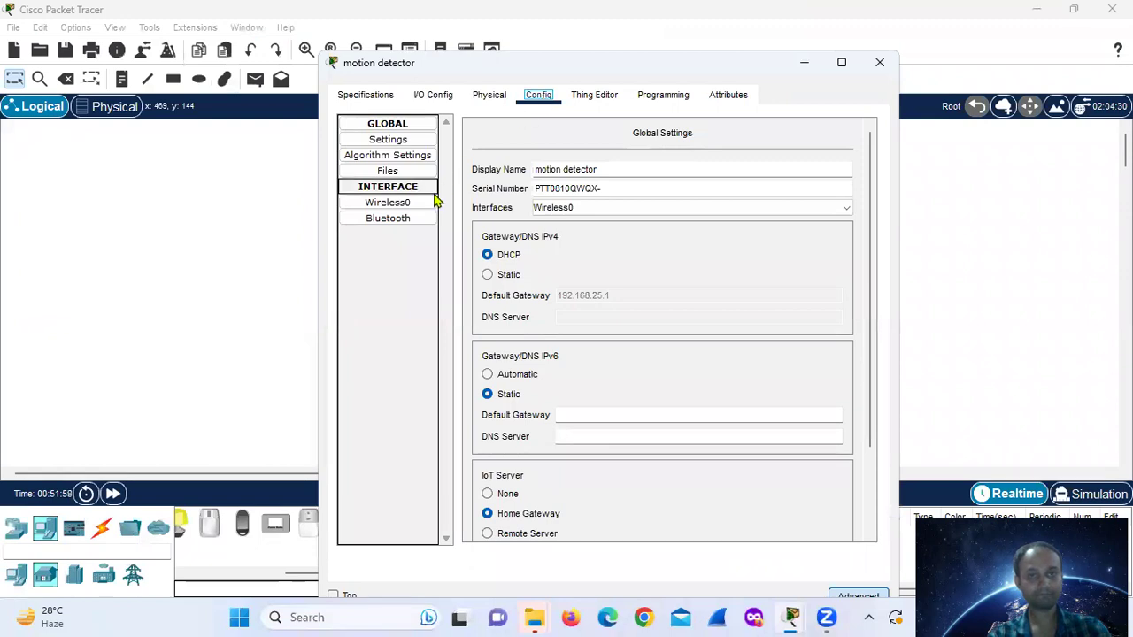
click(407, 205)
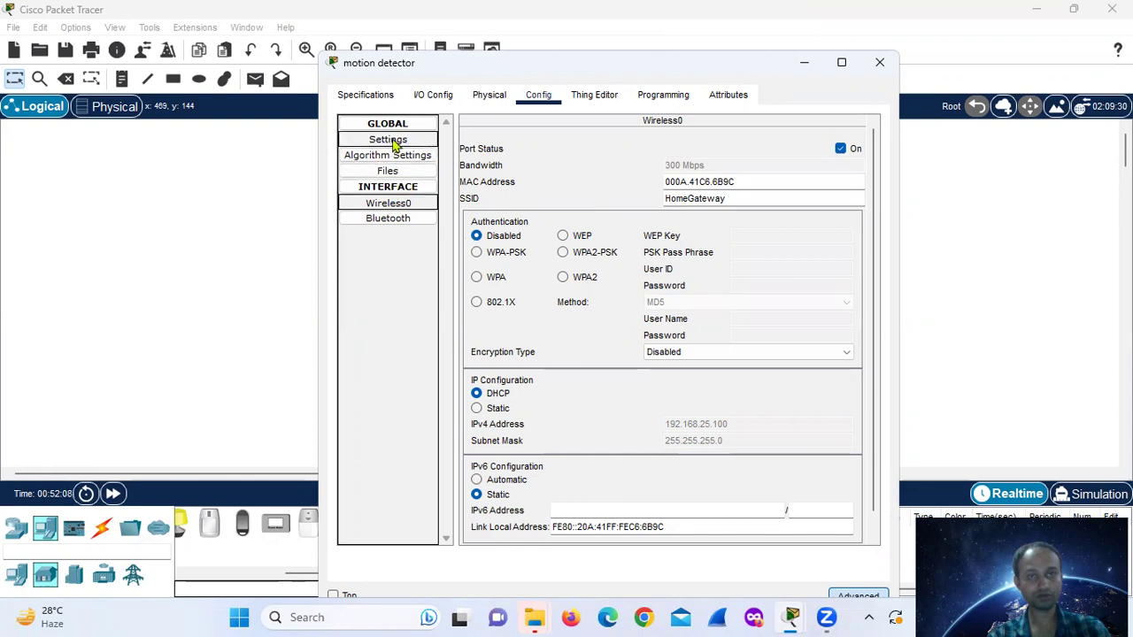
click(429, 98)
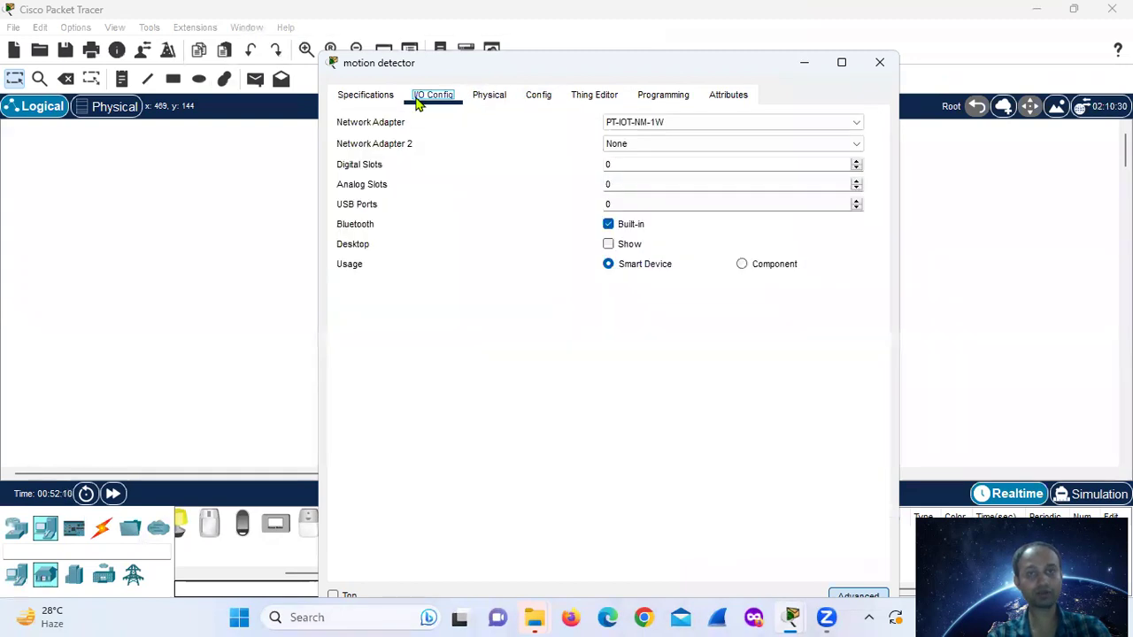
click(624, 127)
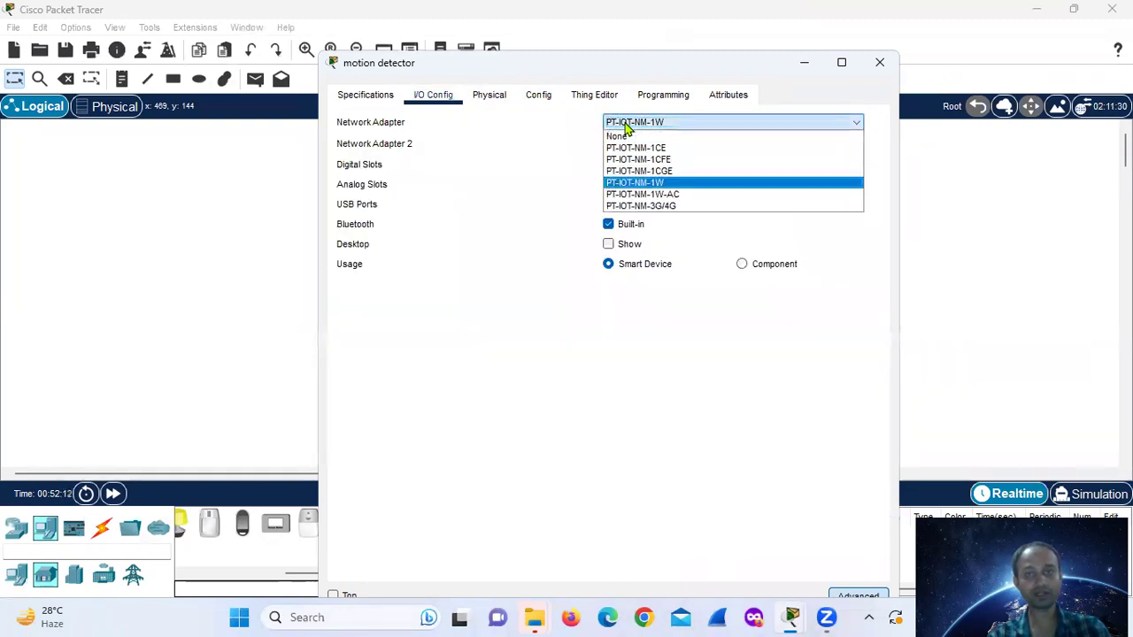
click(627, 123)
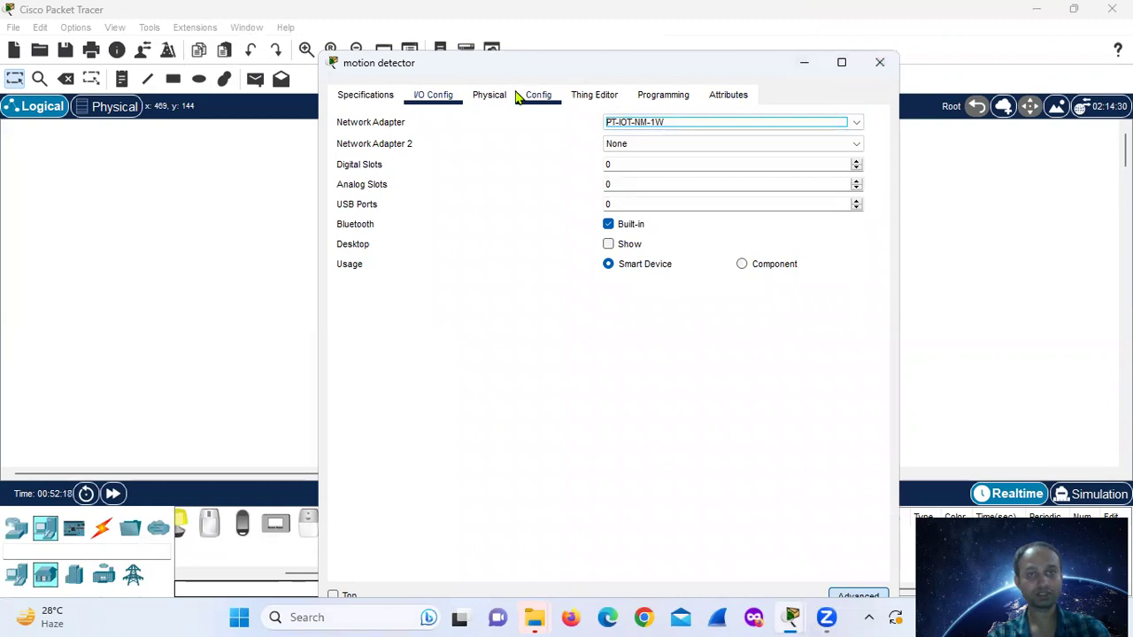
click(535, 97)
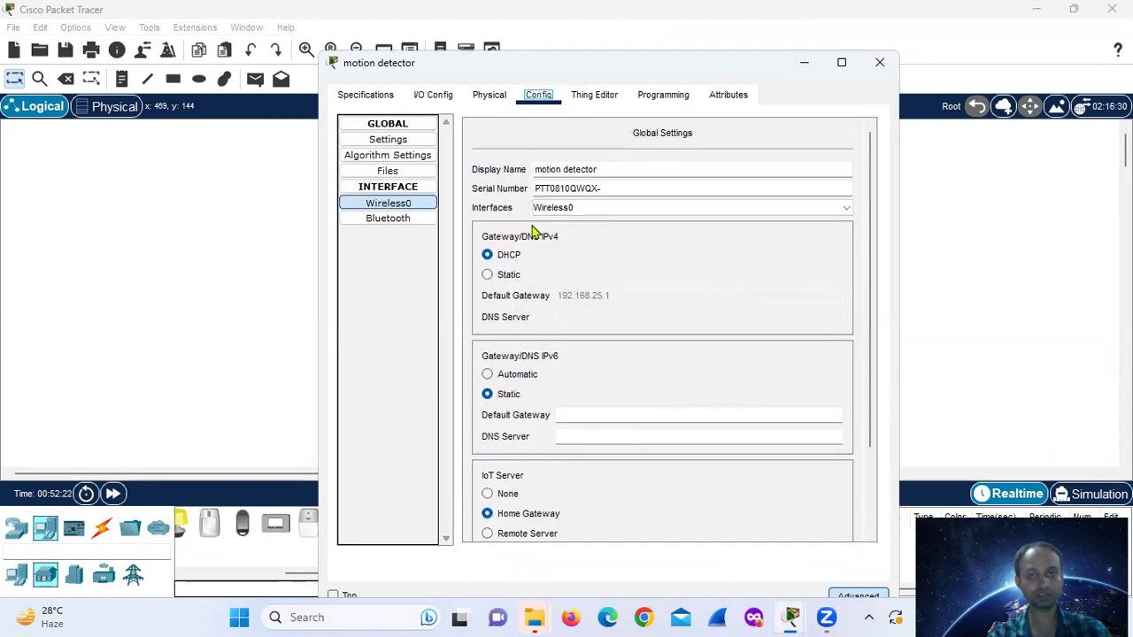
- Set the motion detector's Wireless0 to WEP with the 10-hex-digit key, then close its settings
click(414, 209)
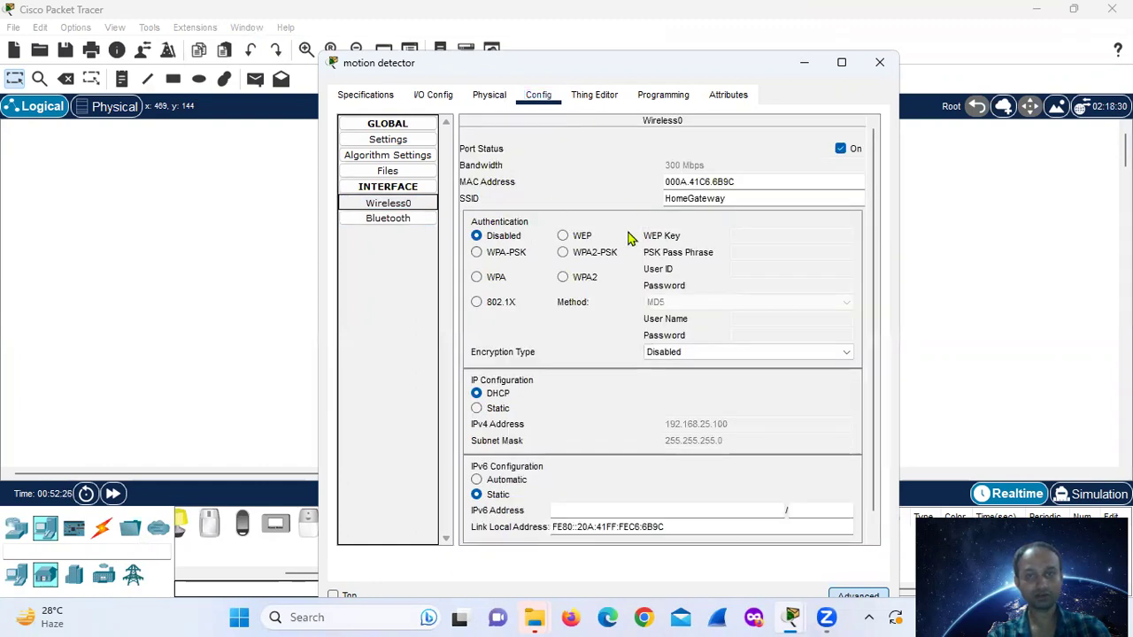
click(563, 236)
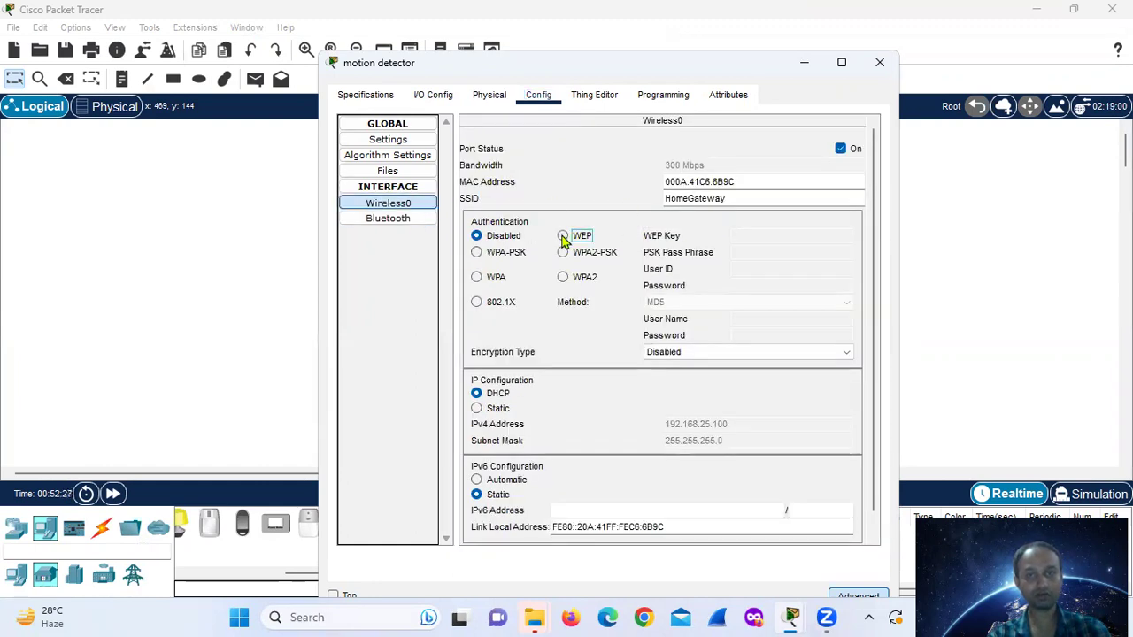
click(731, 230)
text(1234567890)
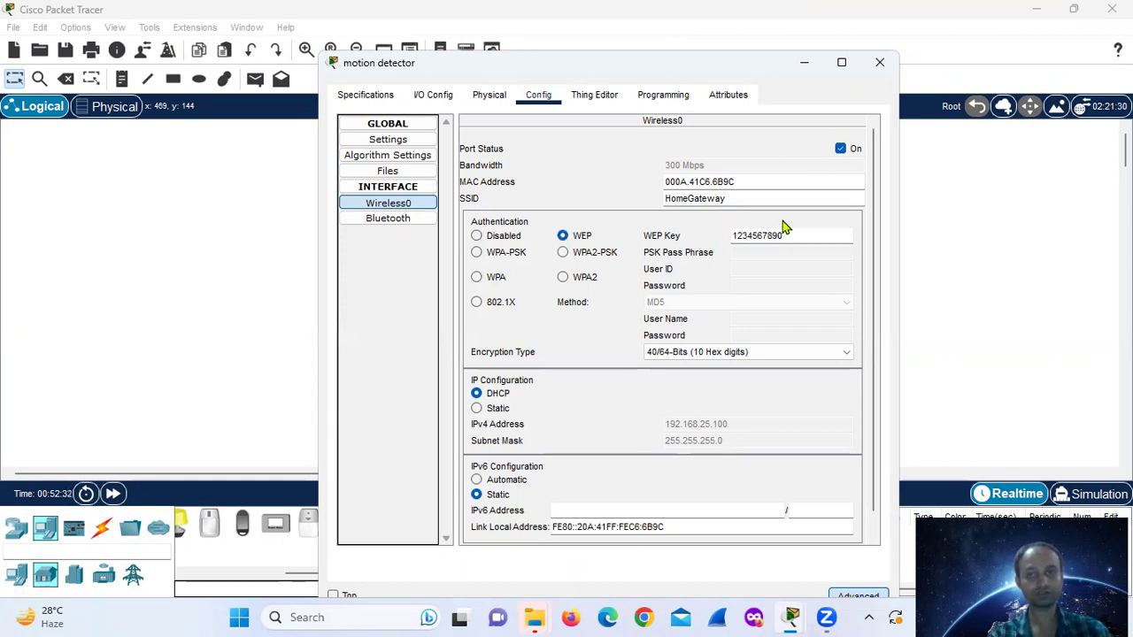
click(879, 62)
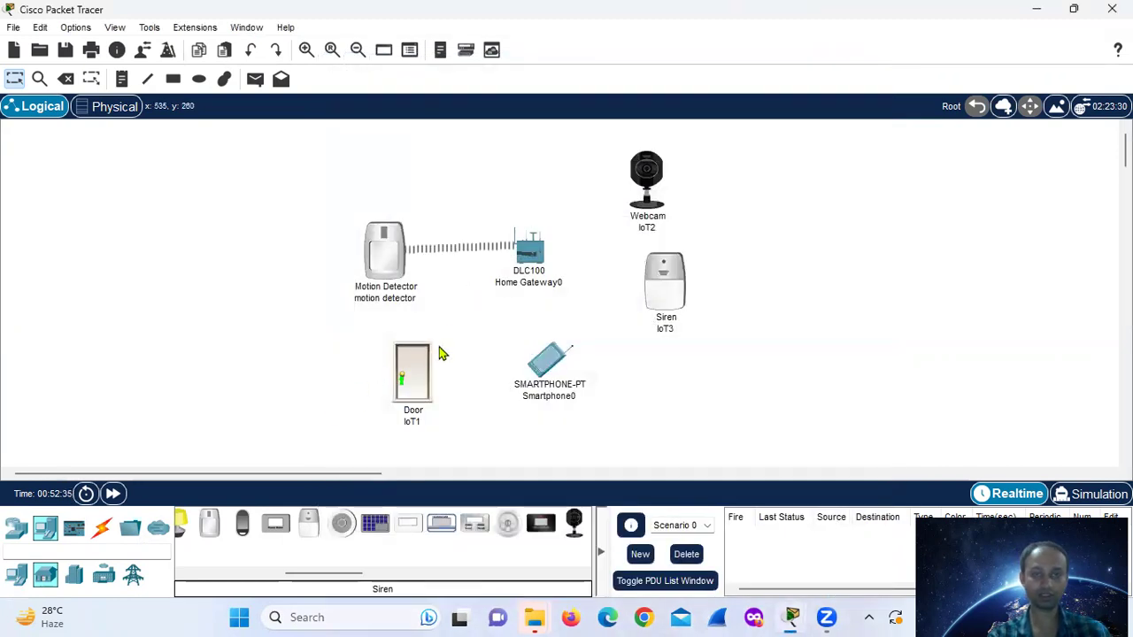
- Open the Door (IoT1) settings window, shift it left, and show its Config global settings
click(410, 379)
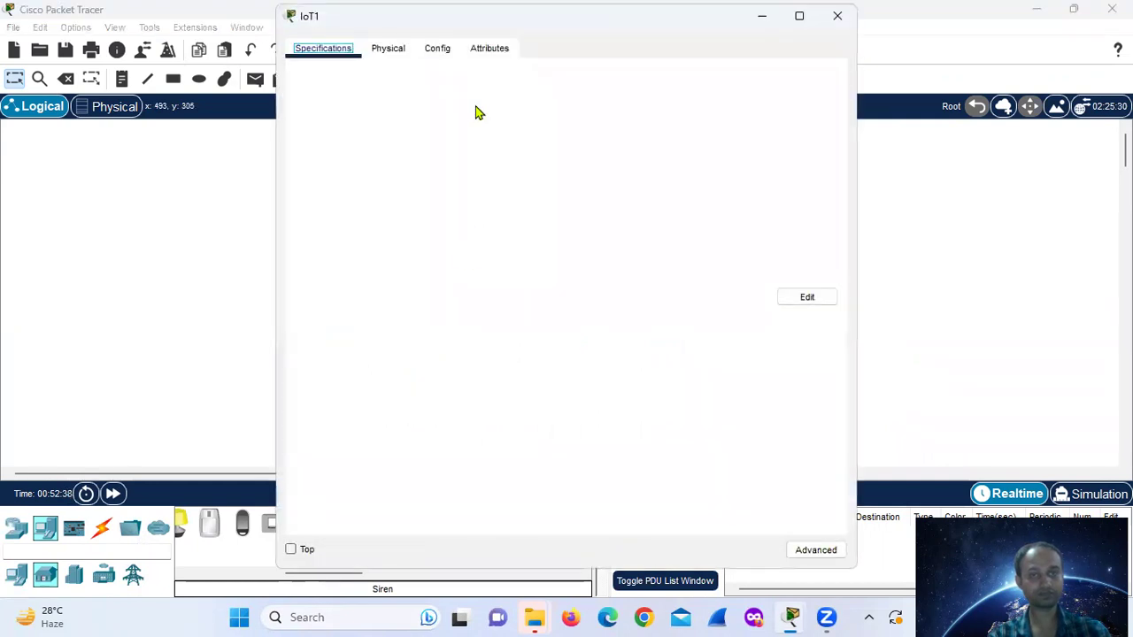
click(837, 15)
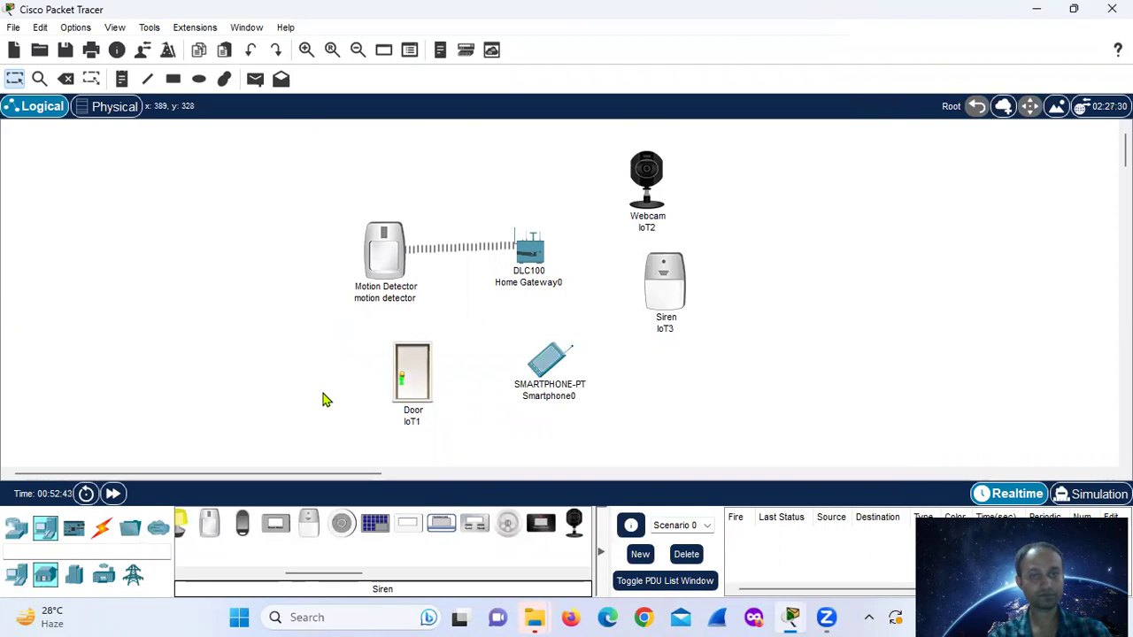
click(404, 389)
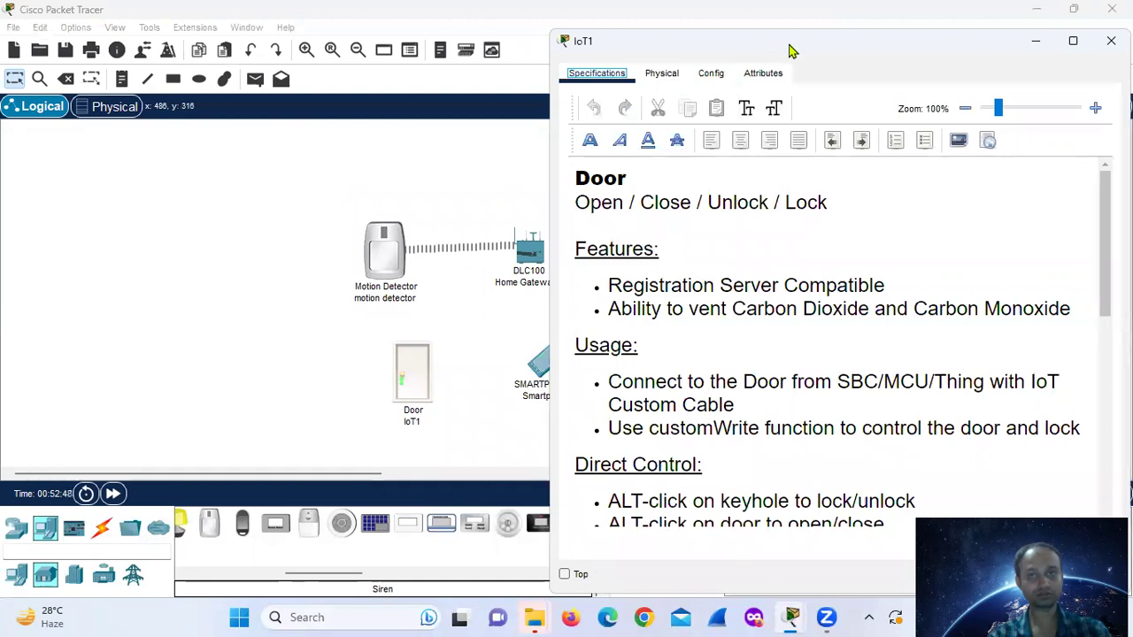
drag(791, 51, 283, 35)
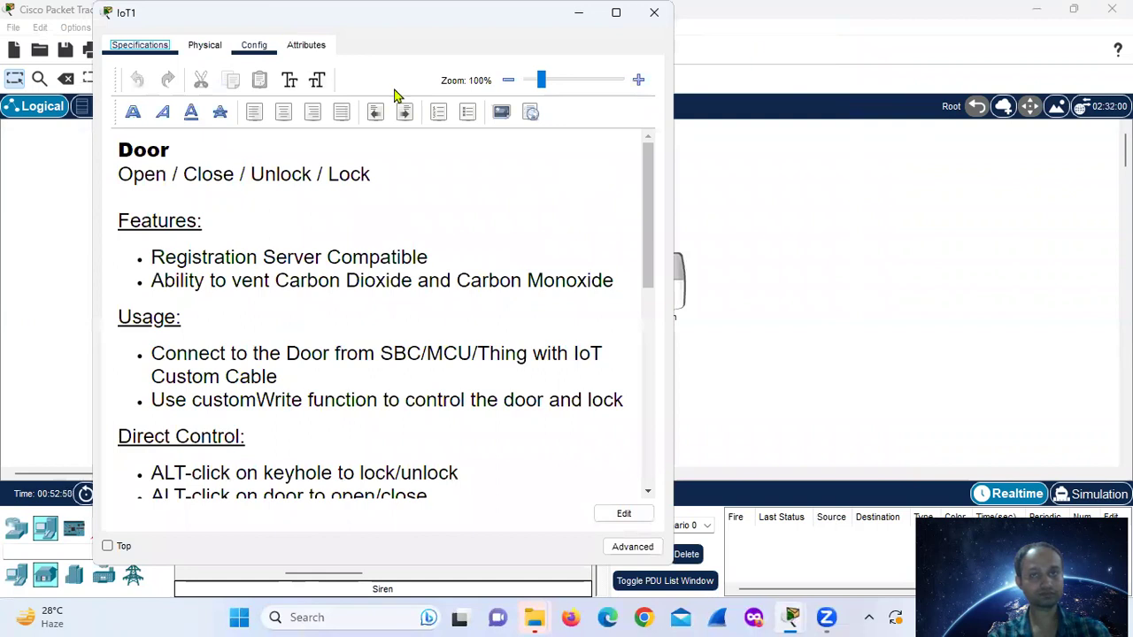
click(252, 49)
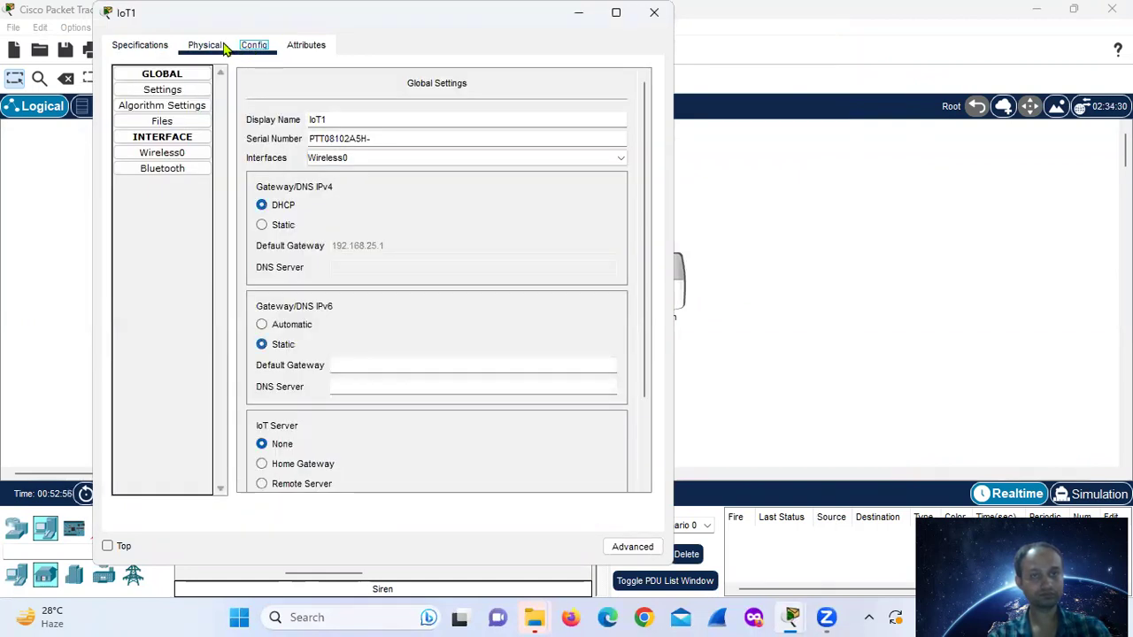
- Set the Door's IoT Server to Home Gateway and view the rest of its settings
scroll(319, 424, down, 2)
click(262, 383)
scroll(604, 467, down, 1)
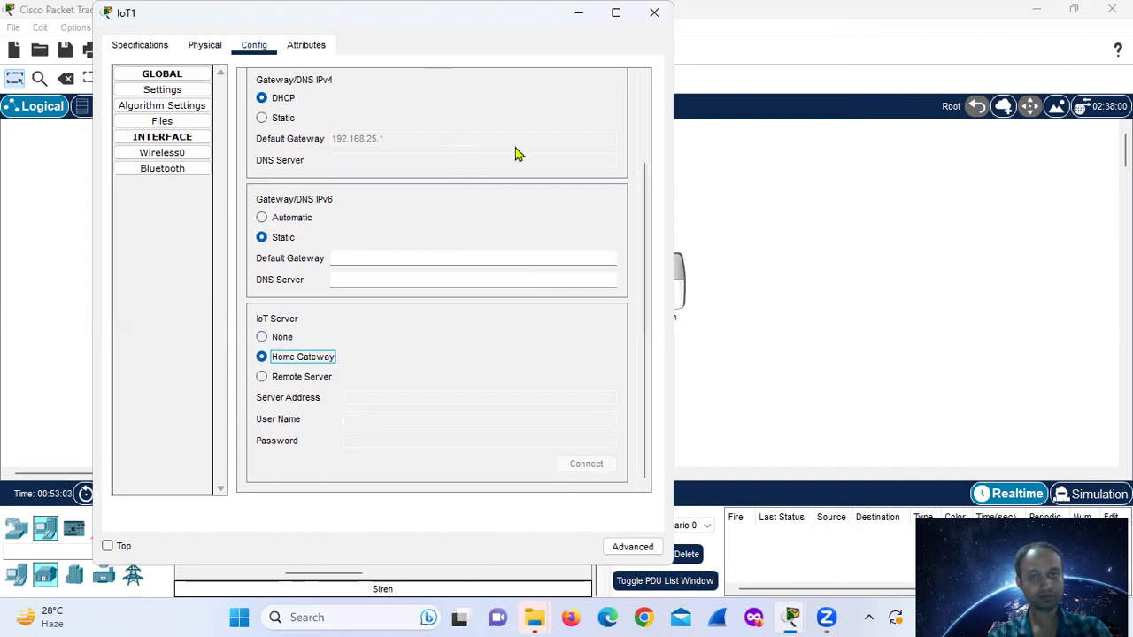
key(super+Up)
key(super+Down)
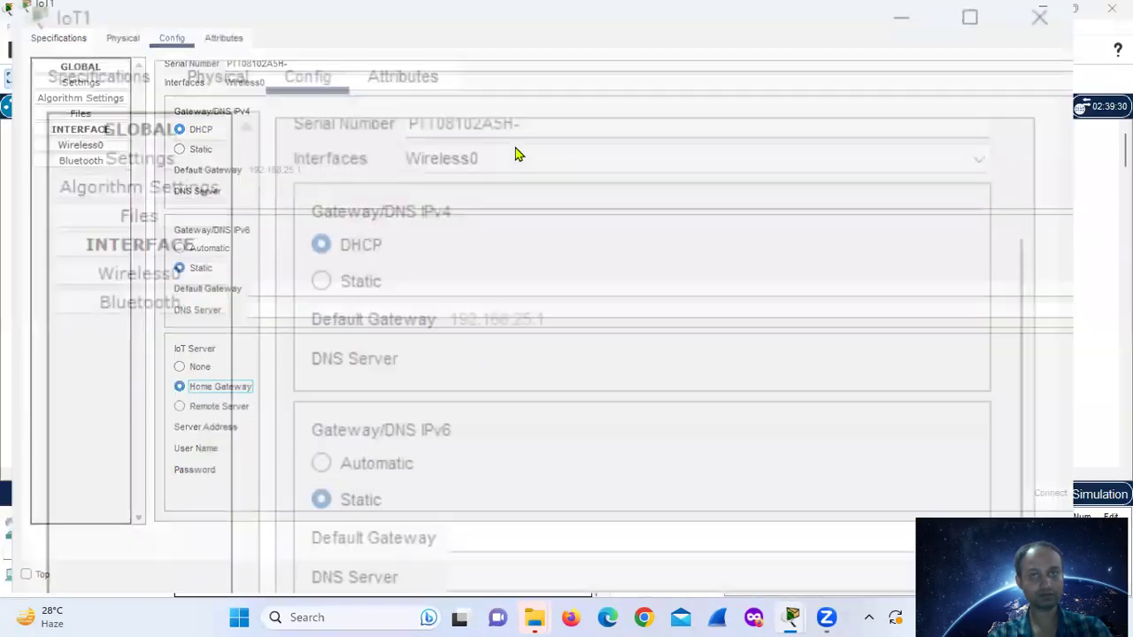
- Expand the Door's advanced settings and check its I/O Config and Physical tabs
click(617, 549)
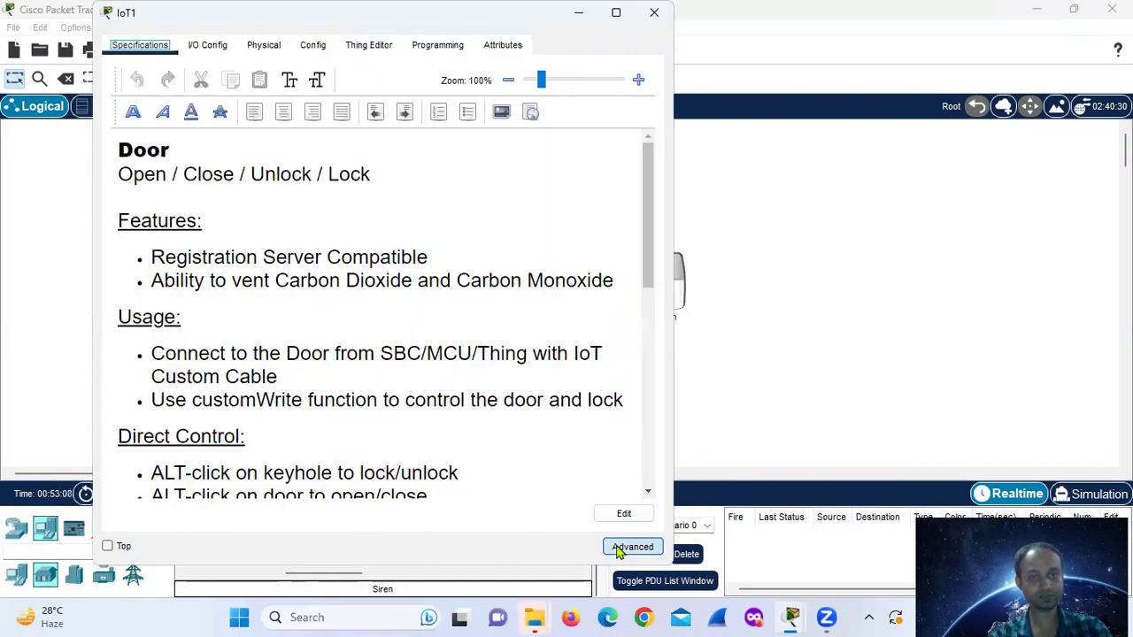
click(204, 48)
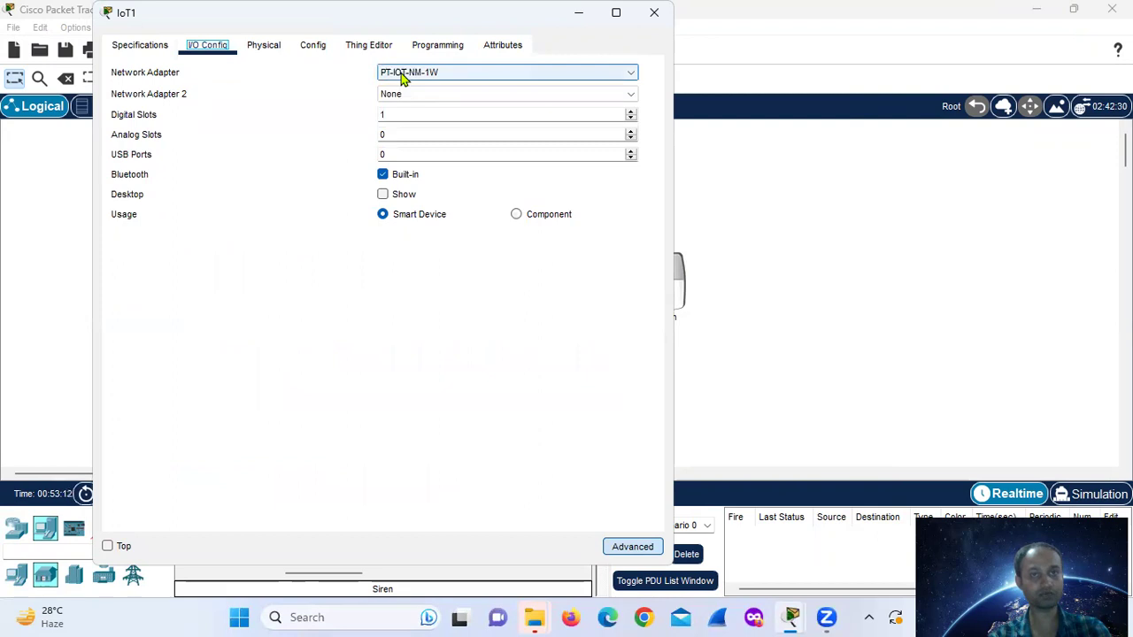
click(264, 45)
click(310, 46)
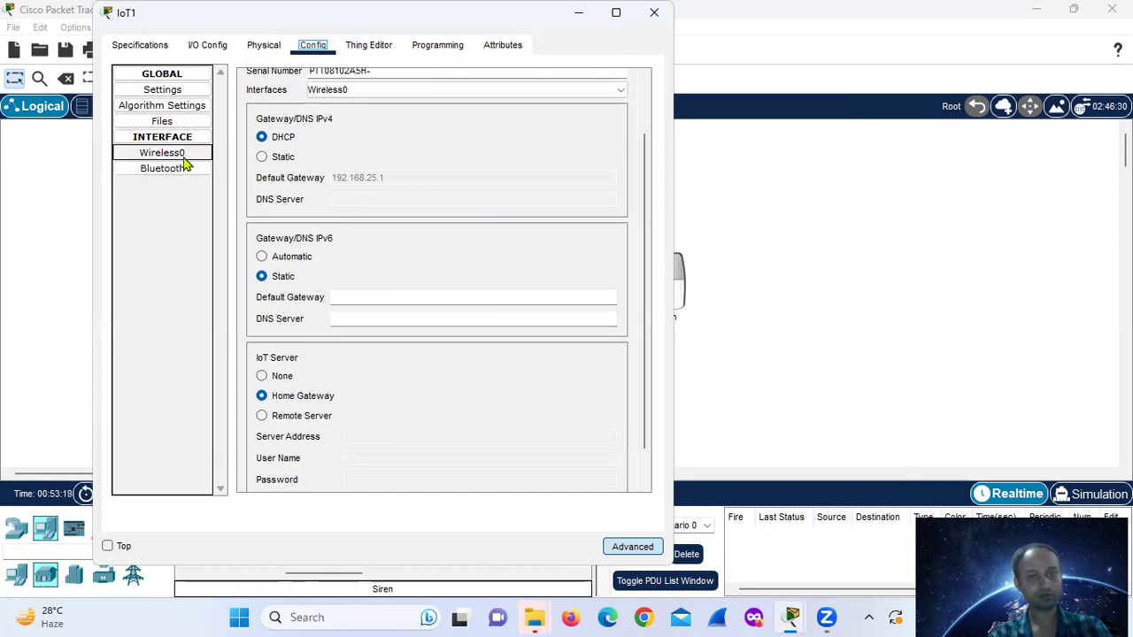
- Switch the Door's Wireless0 authentication to WEP and close its settings
click(177, 154)
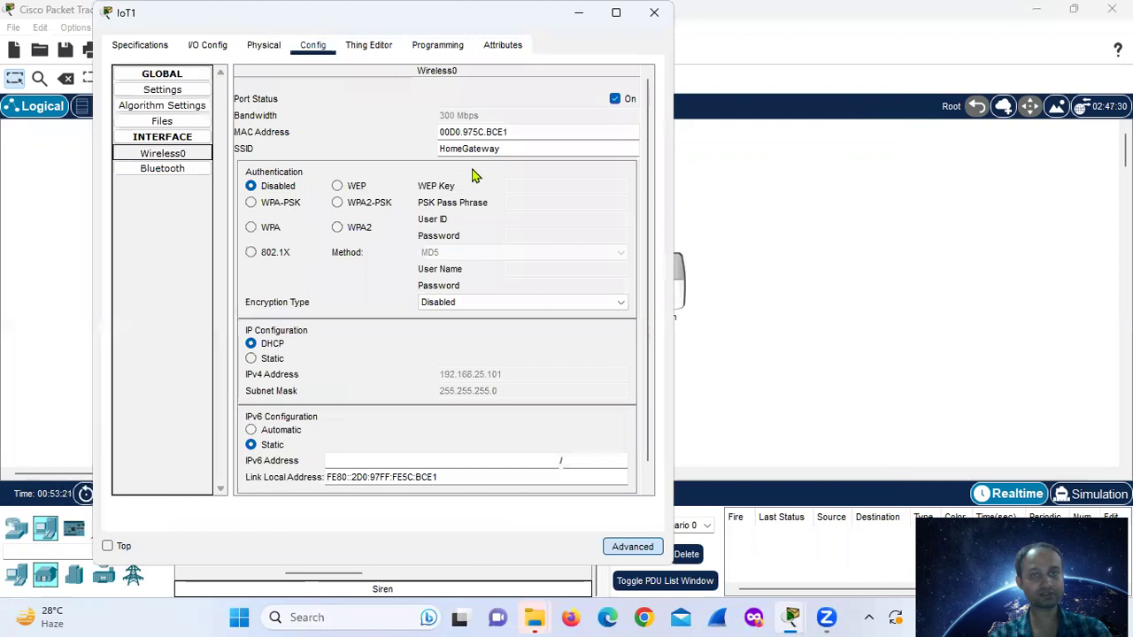
click(338, 186)
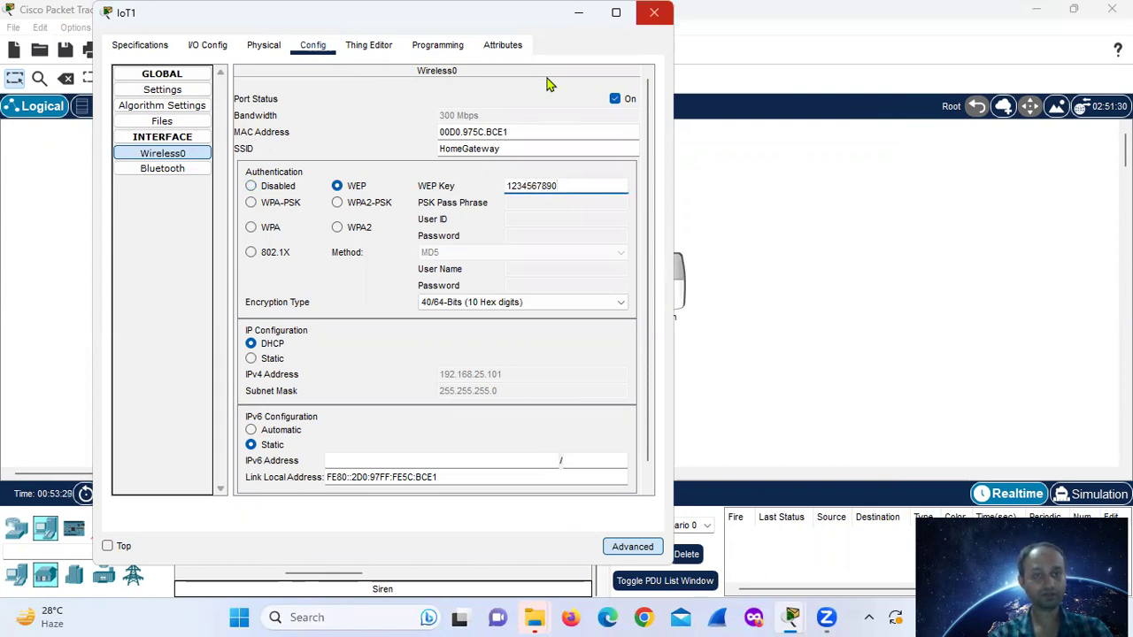
key(alt+F4)
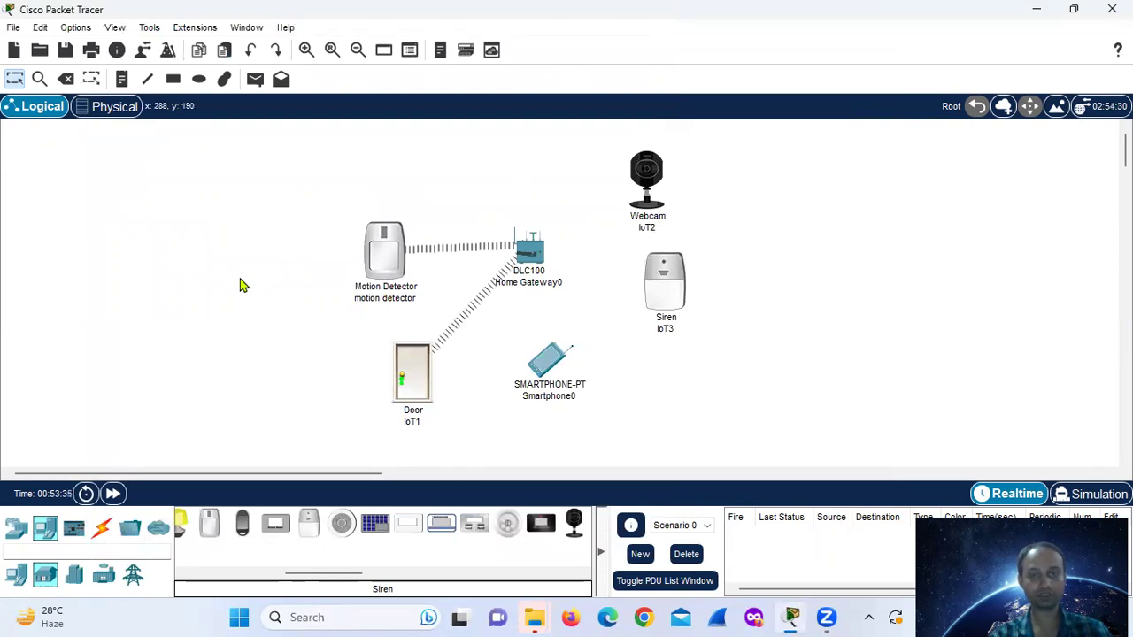
- Rename the Siren to 'alarm' and set its IoT Server to Home Gateway
click(668, 285)
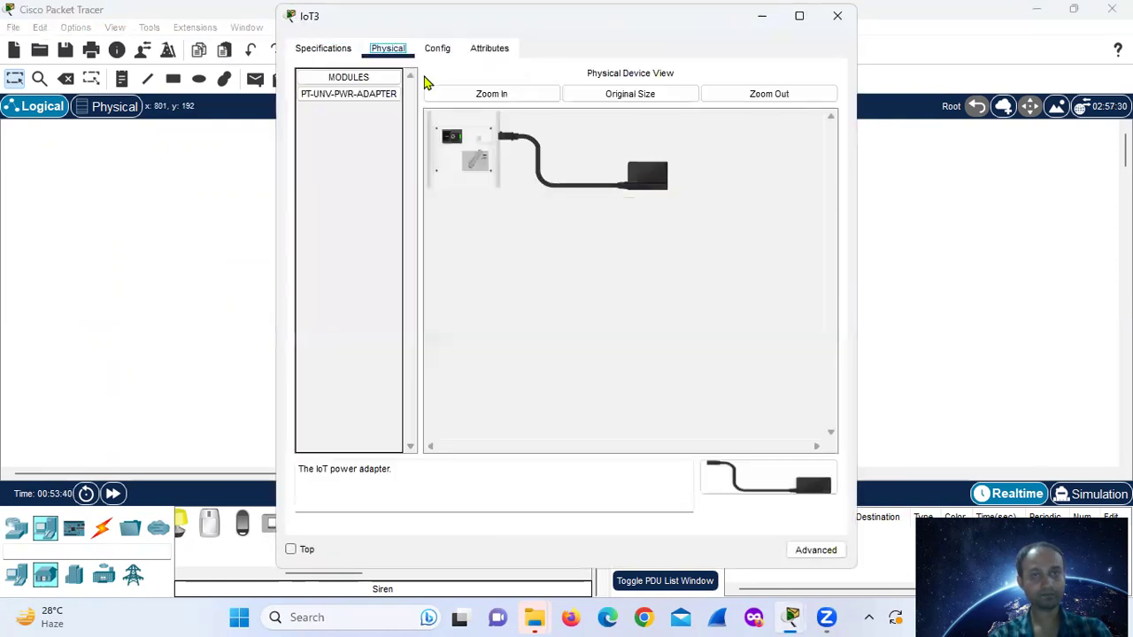
key(ctrl+Tab)
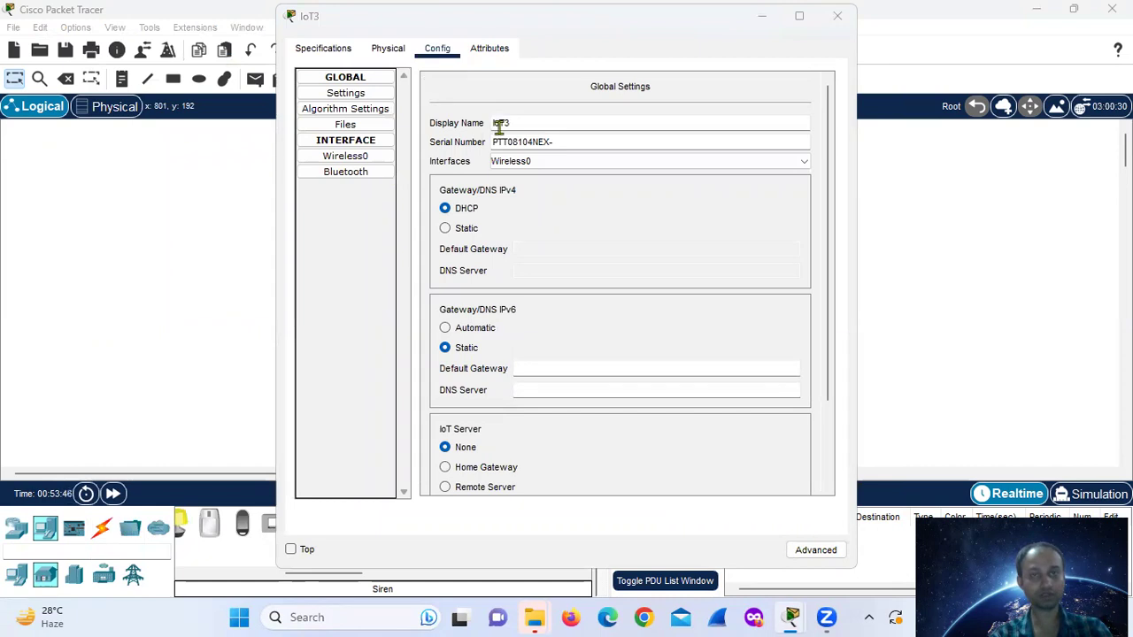
drag(526, 122, 461, 124)
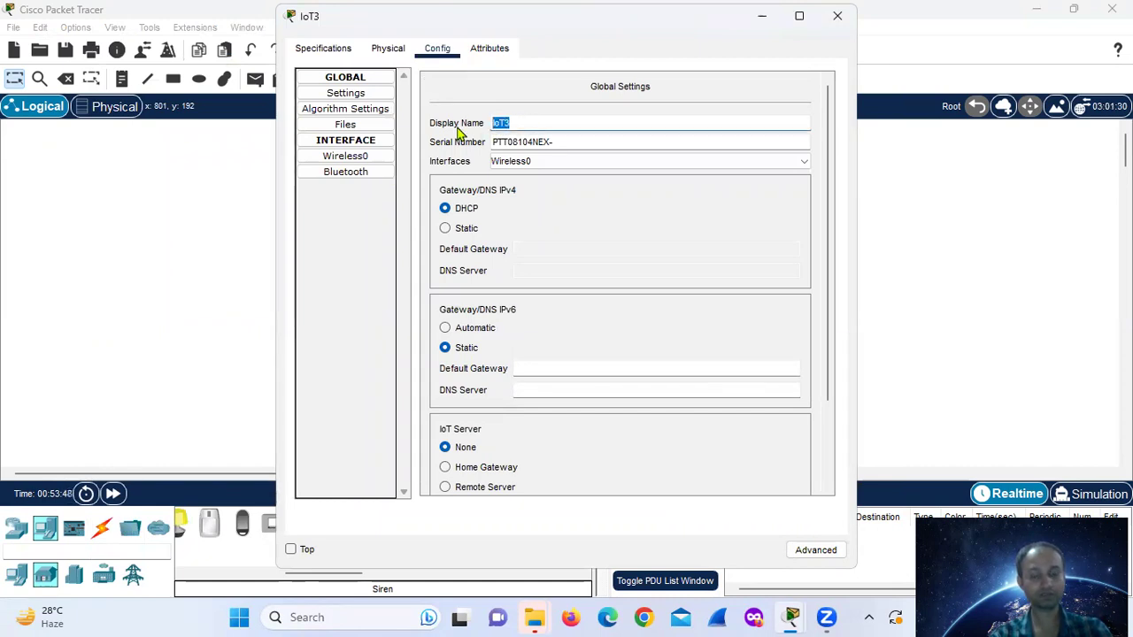
text(A)
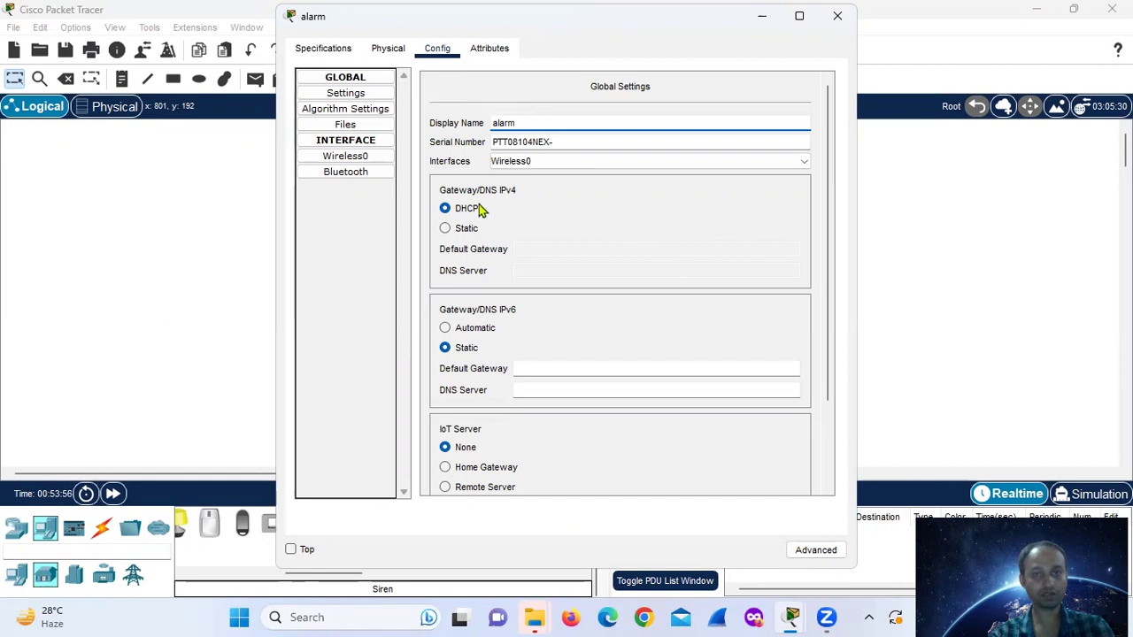
click(445, 468)
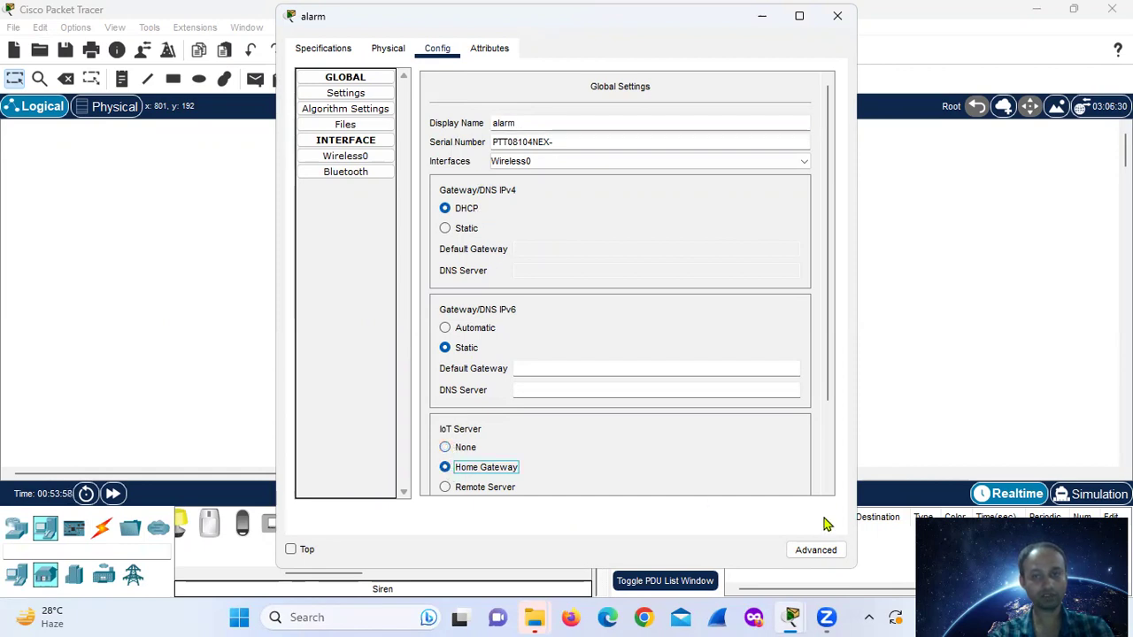
- Secure the alarm's Wireless0 with WEP and a 10-digit key, then close its settings
click(816, 549)
key(Right)
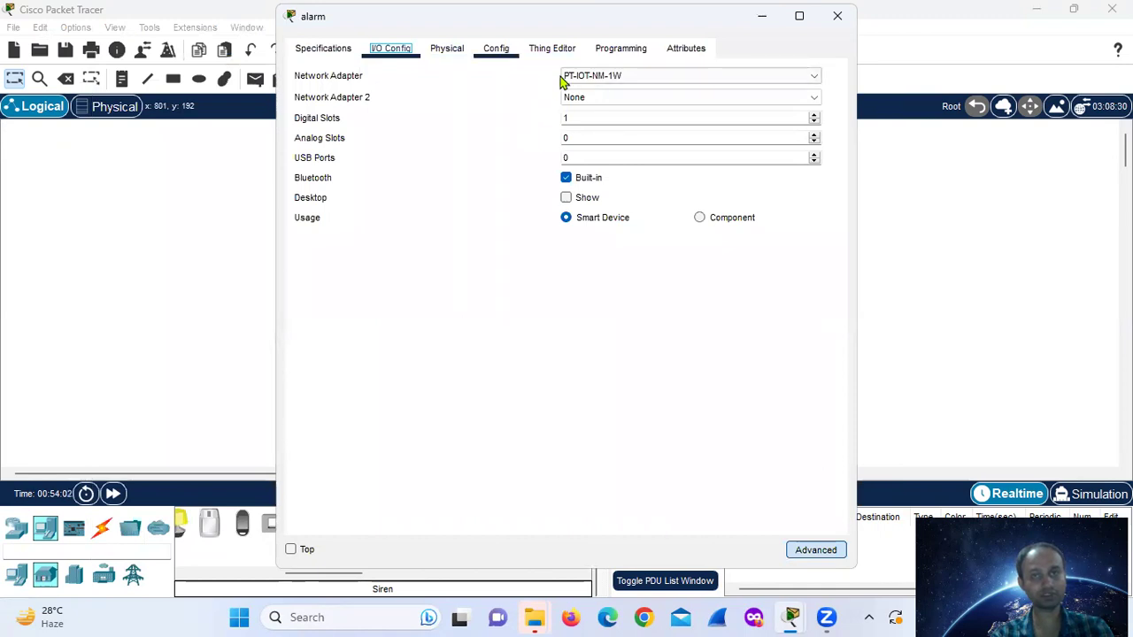
key(Right)
key(Right)
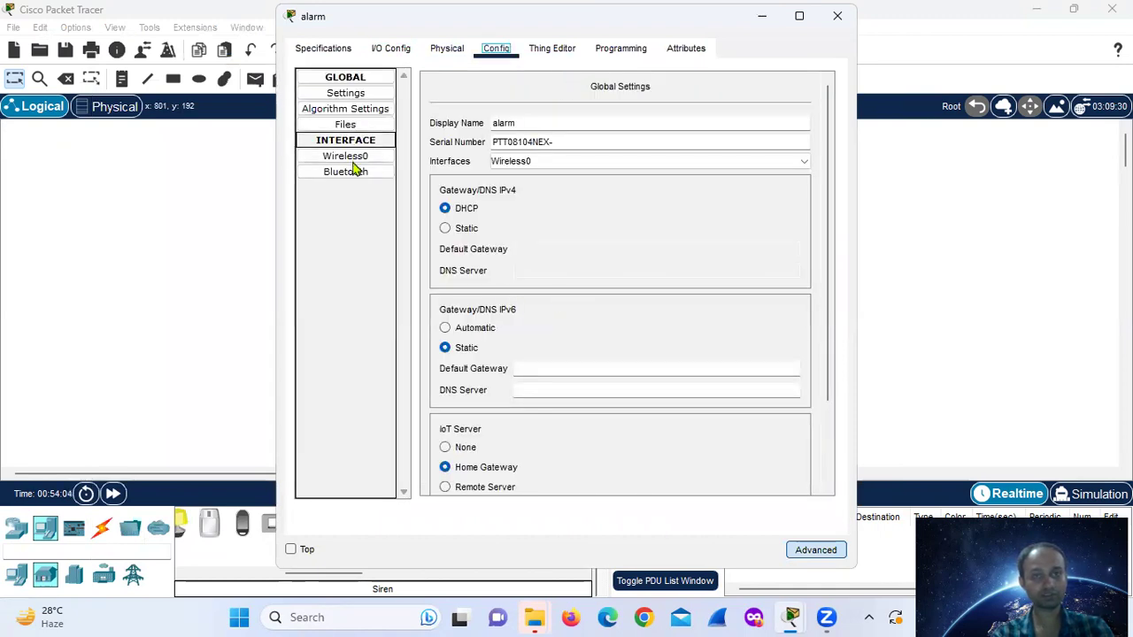
click(358, 161)
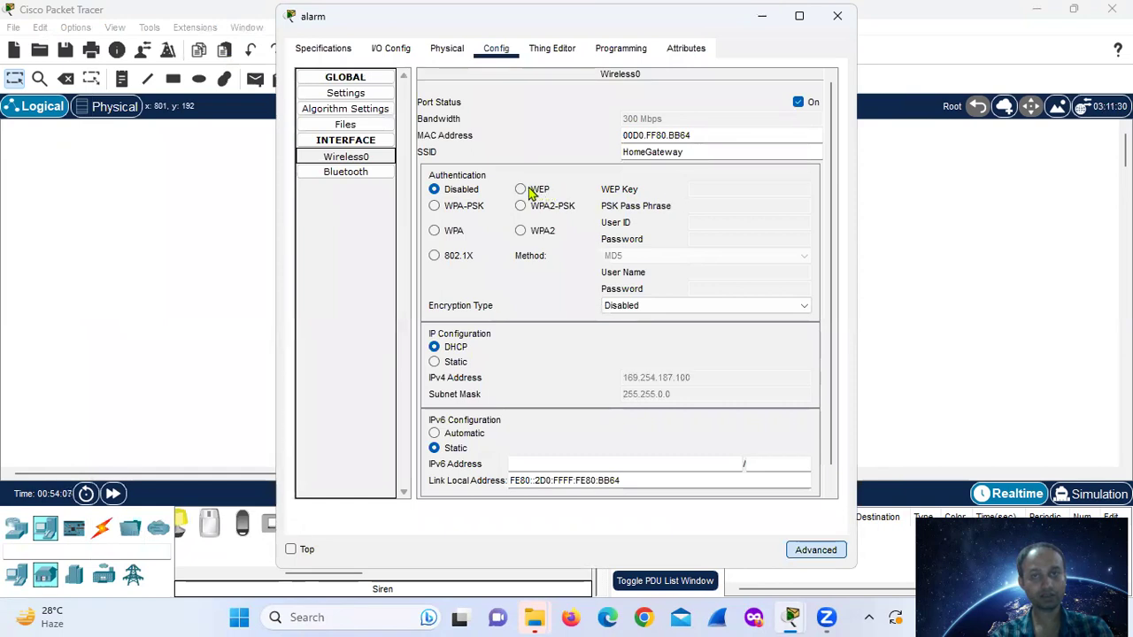
click(522, 189)
click(732, 185)
text(1234567890)
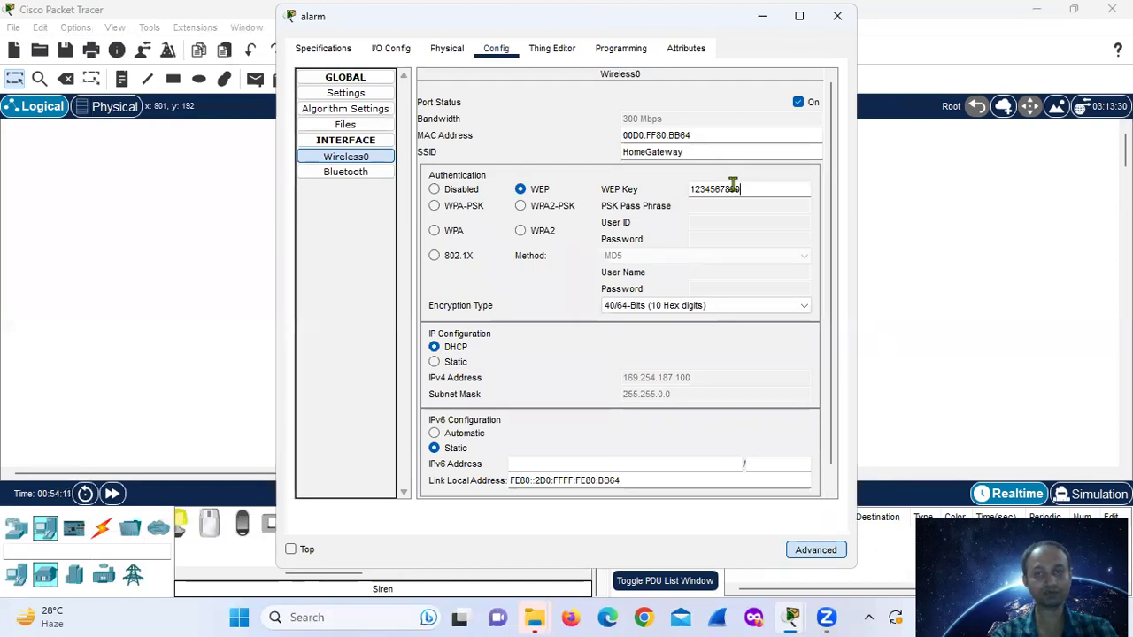
click(837, 15)
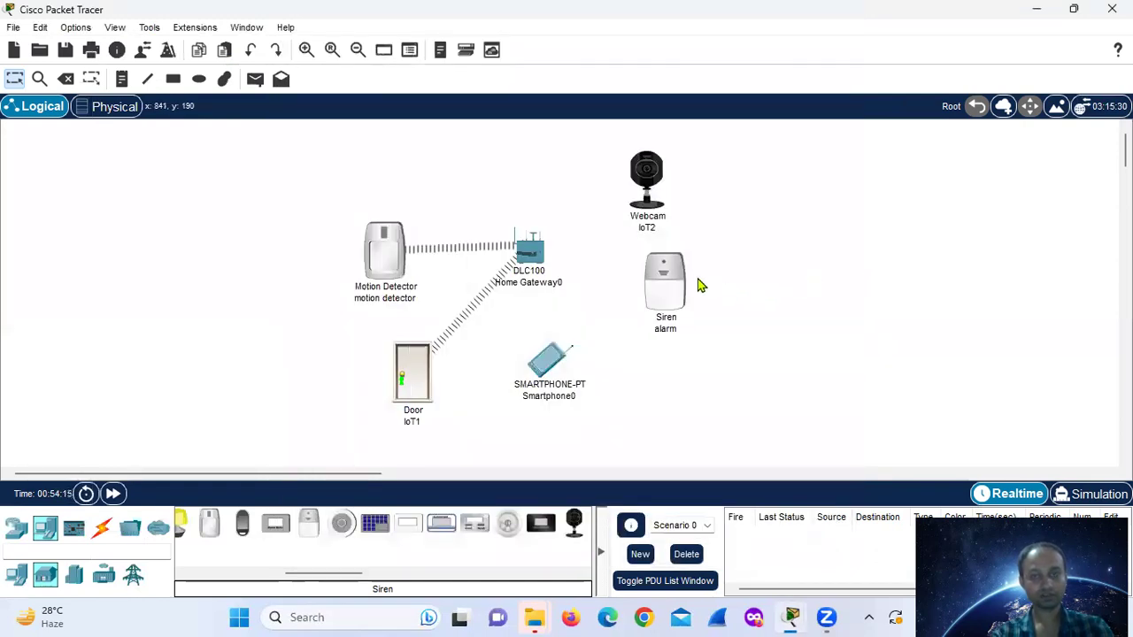
- Set the webcam IoT2's IoT Server to Home Gateway and expand its advanced settings
click(647, 186)
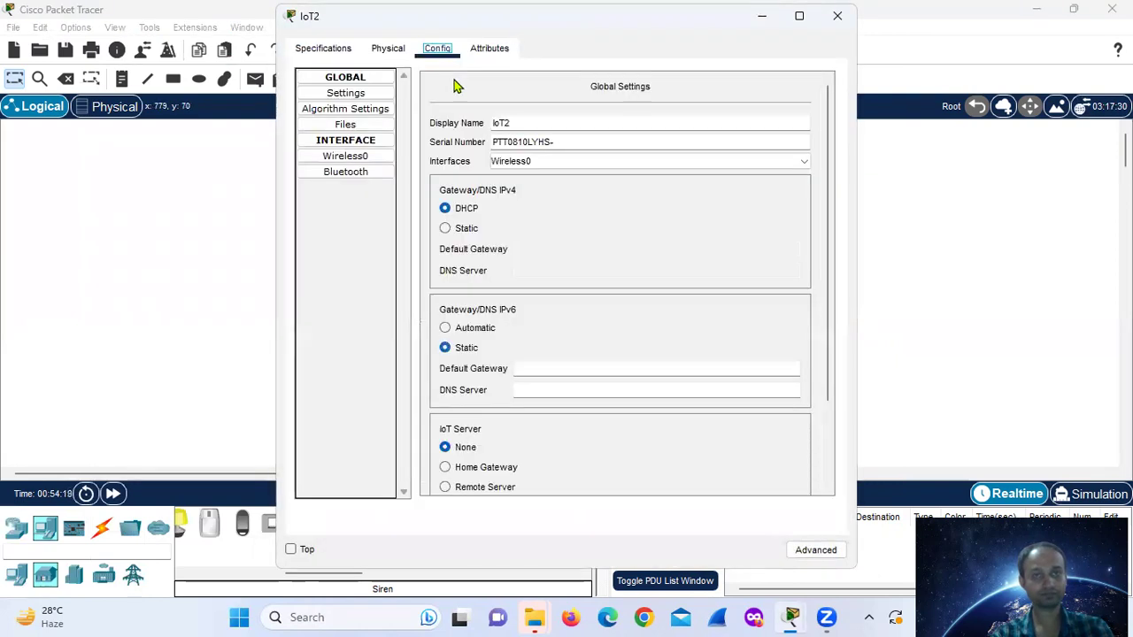
click(445, 468)
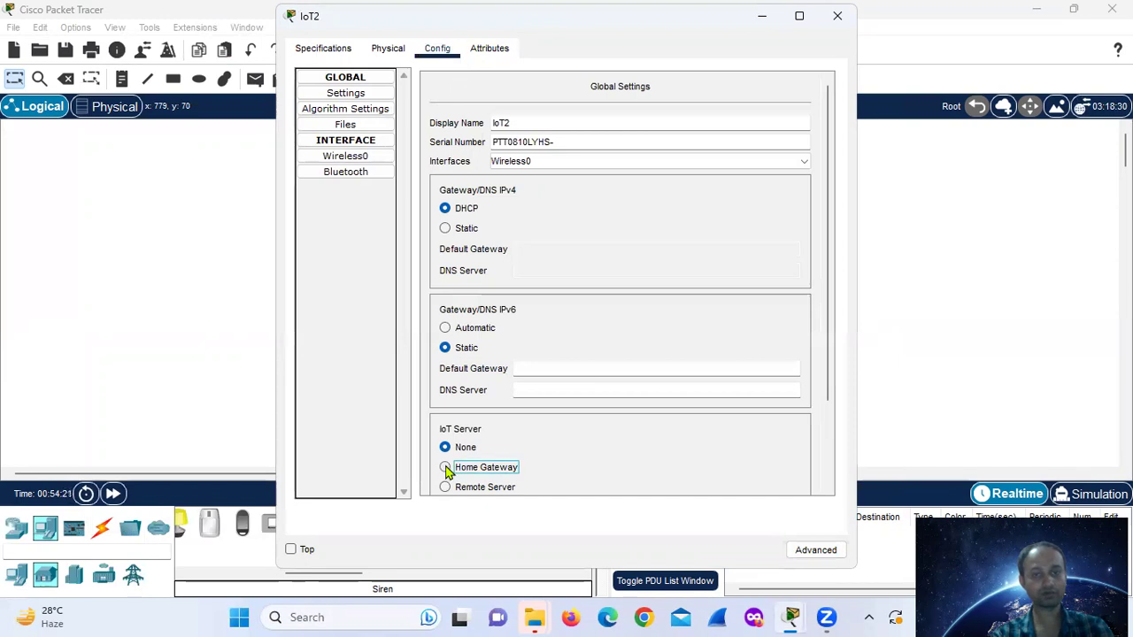
click(816, 551)
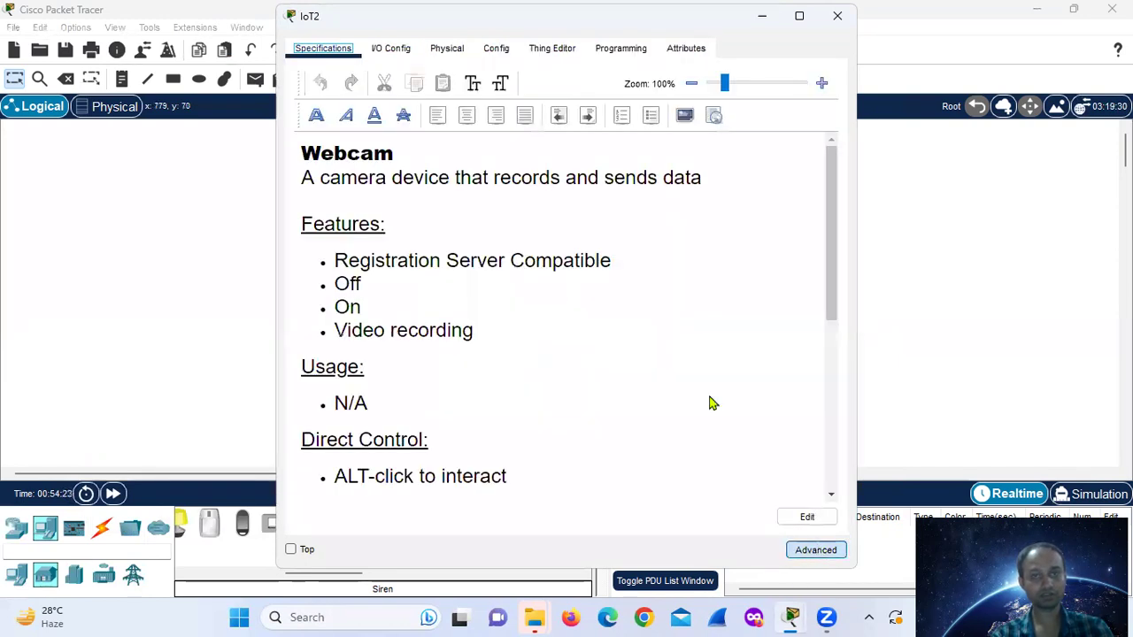
click(390, 50)
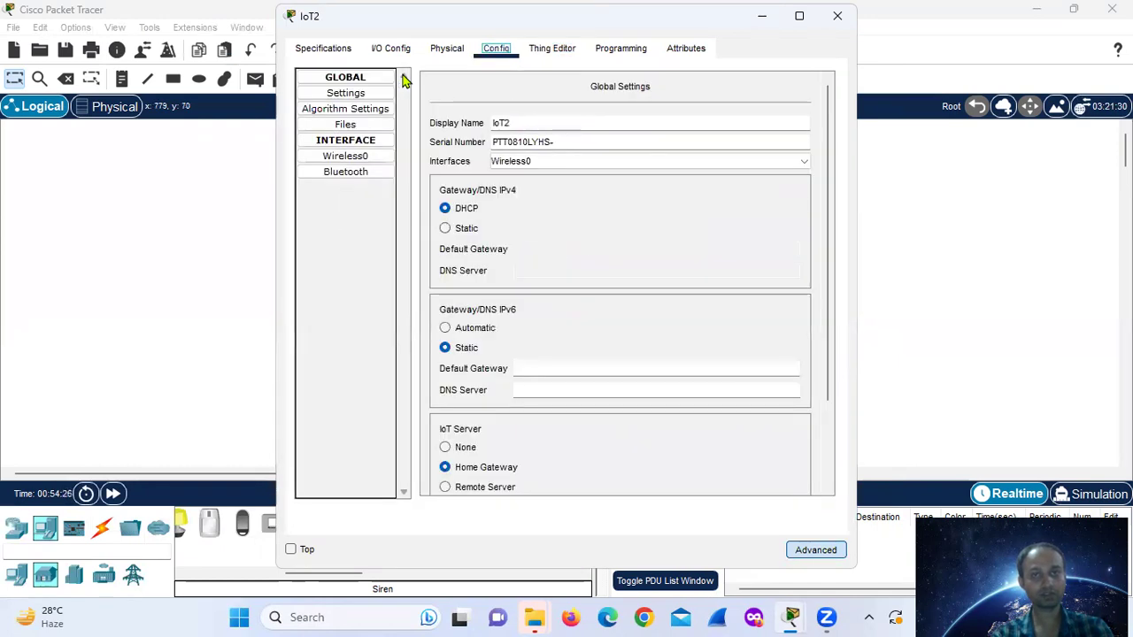
- Secure the webcam's Wireless0 with WEP and its key, then return to the workspace
click(359, 158)
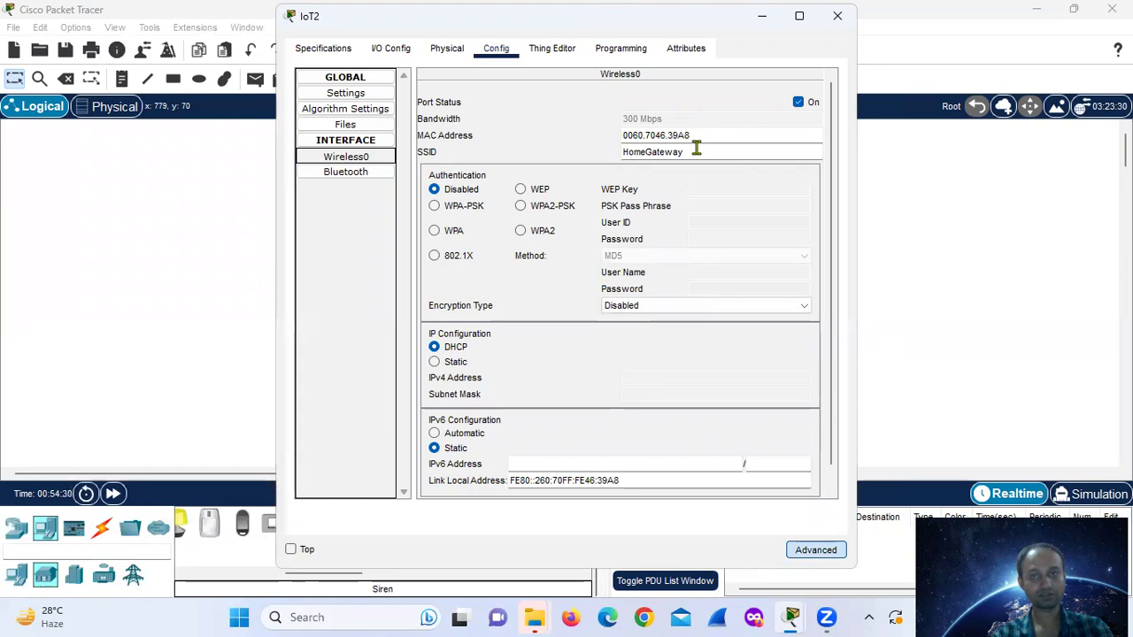
click(522, 190)
click(706, 189)
text(1234567890)
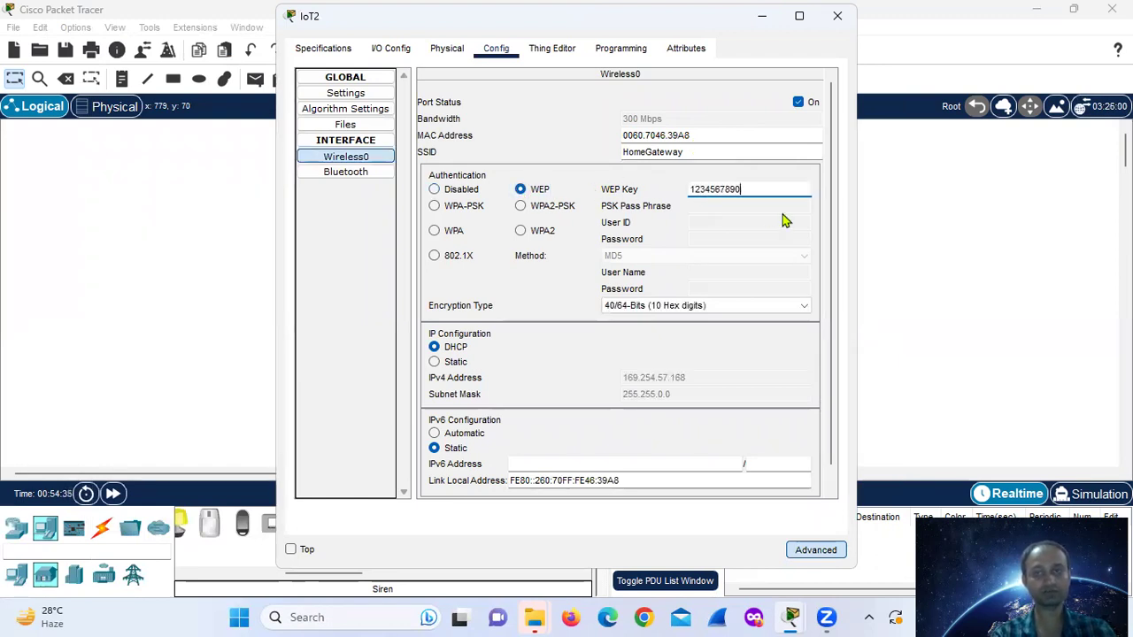
key(Return)
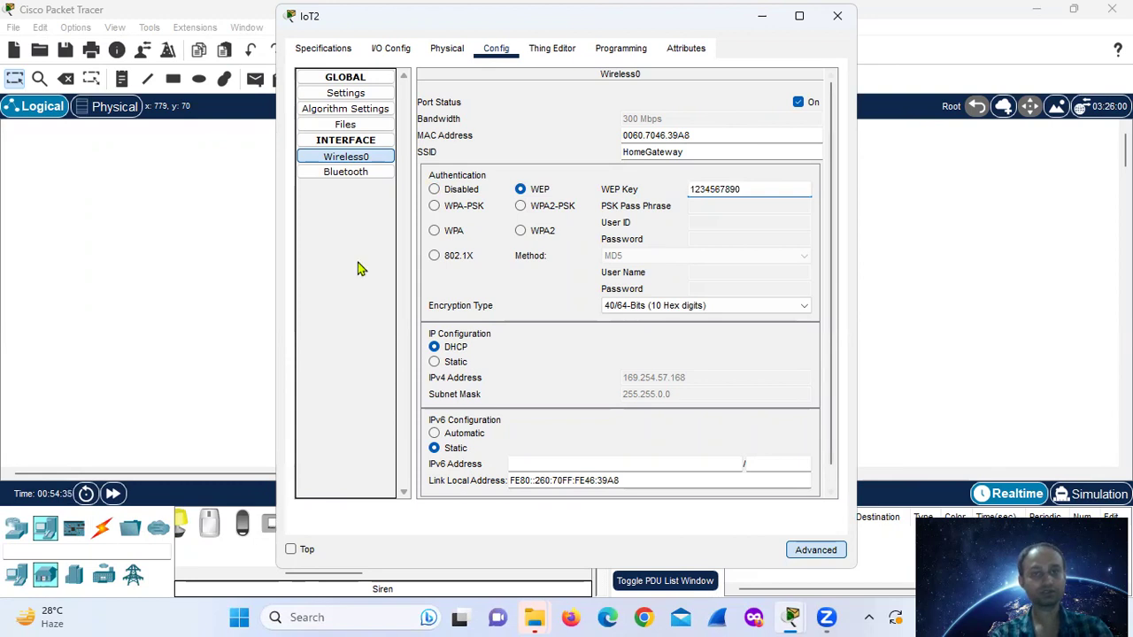
click(233, 333)
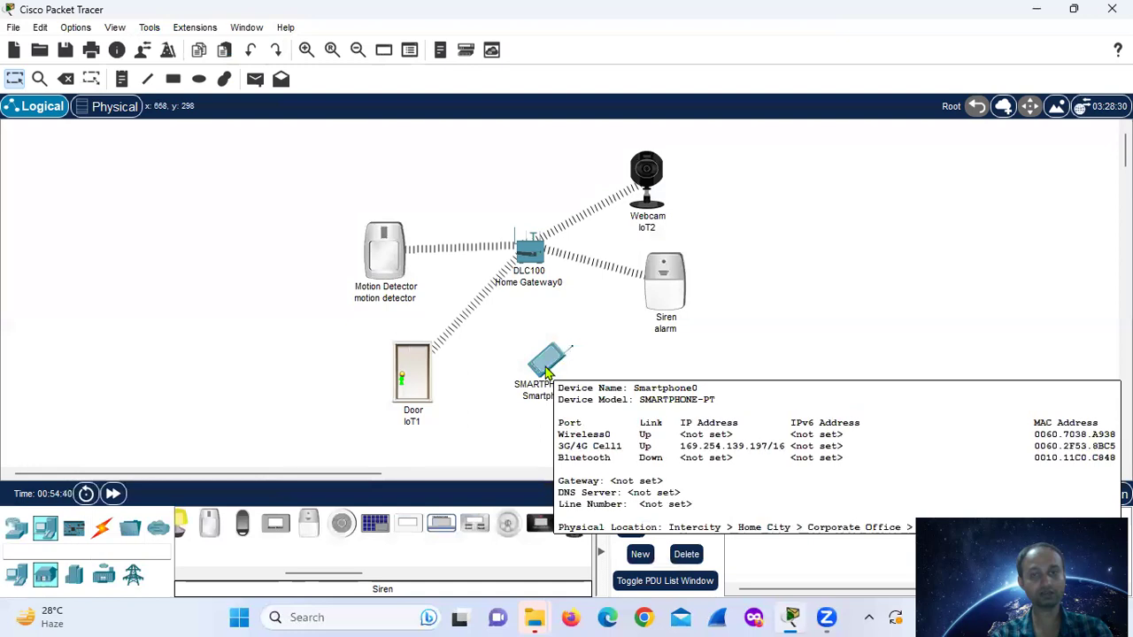
- Set Smartphone0's Wireless0 security to WEP and enter the network key
click(546, 373)
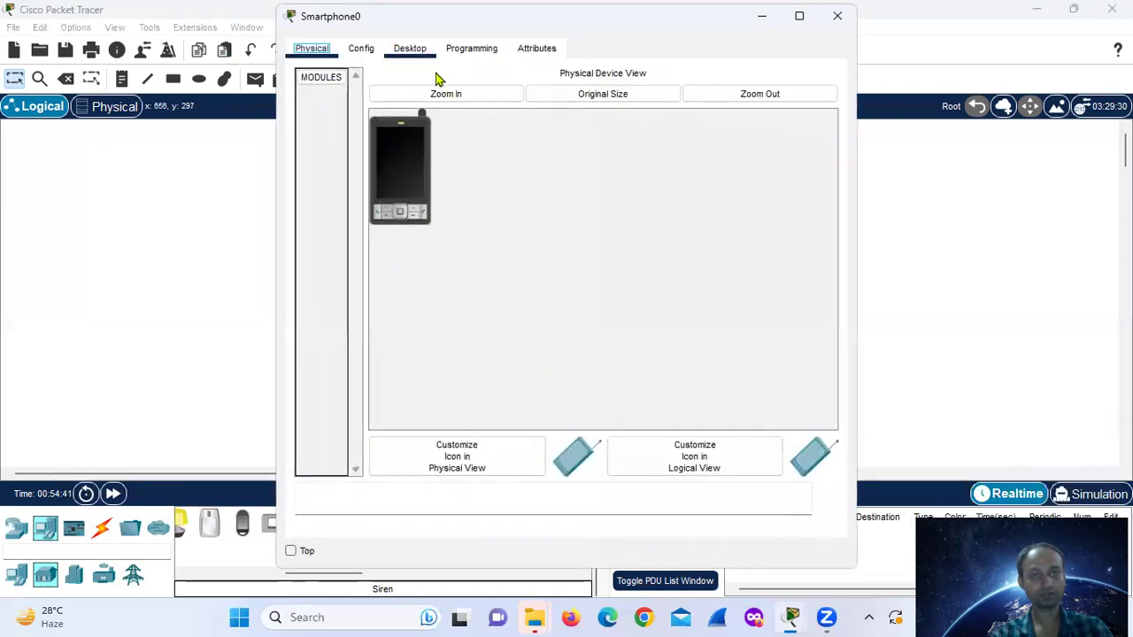
click(414, 49)
click(360, 48)
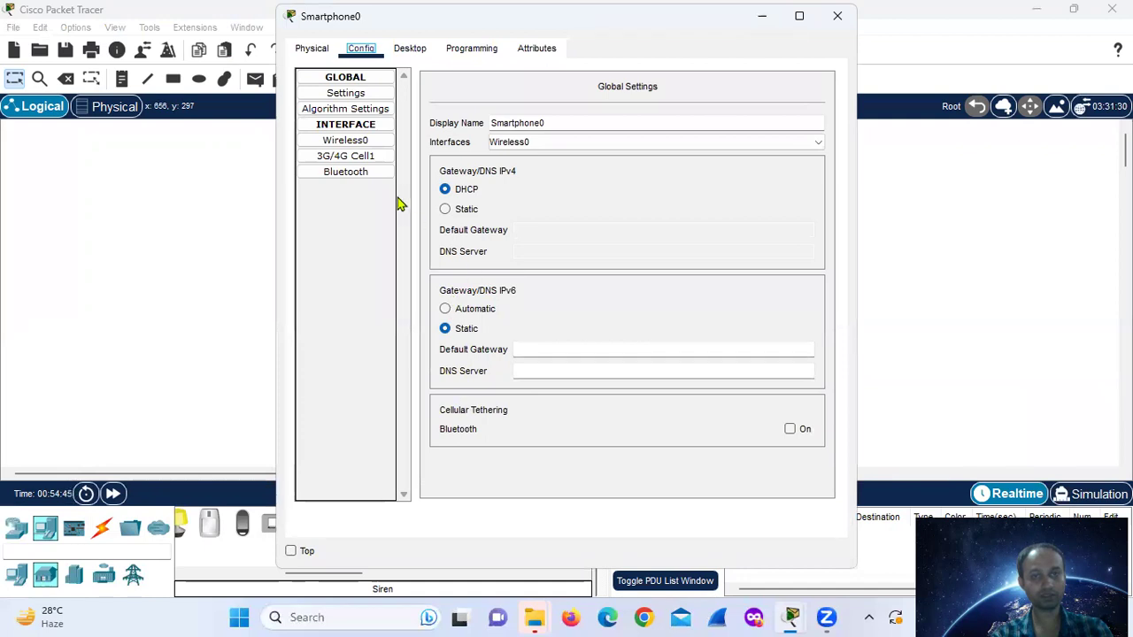
click(409, 50)
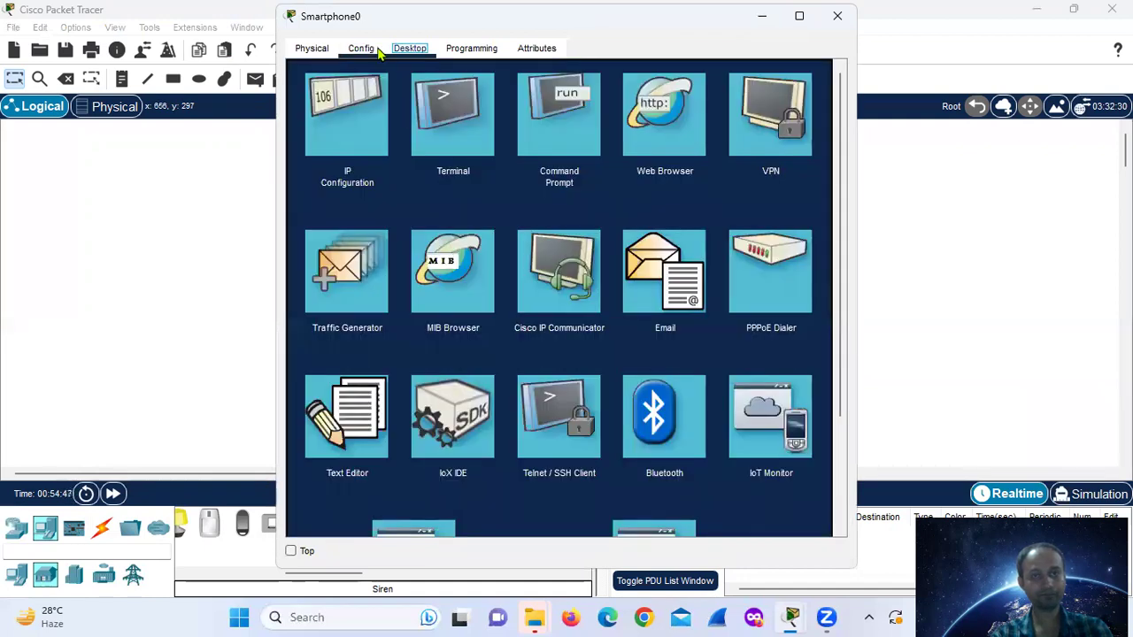
click(360, 49)
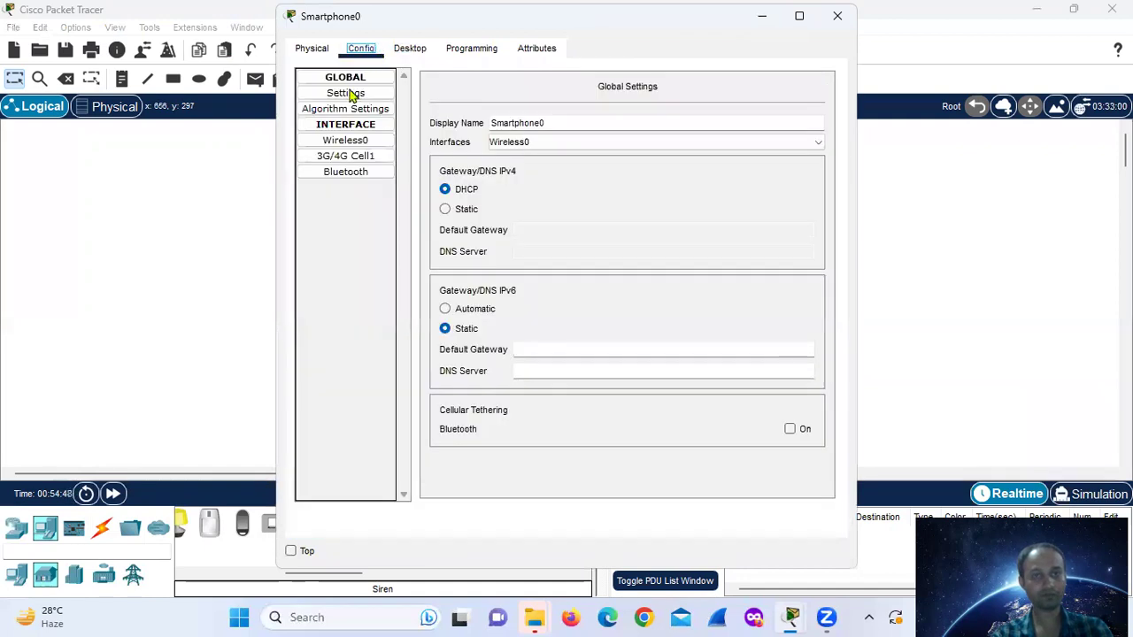
click(358, 142)
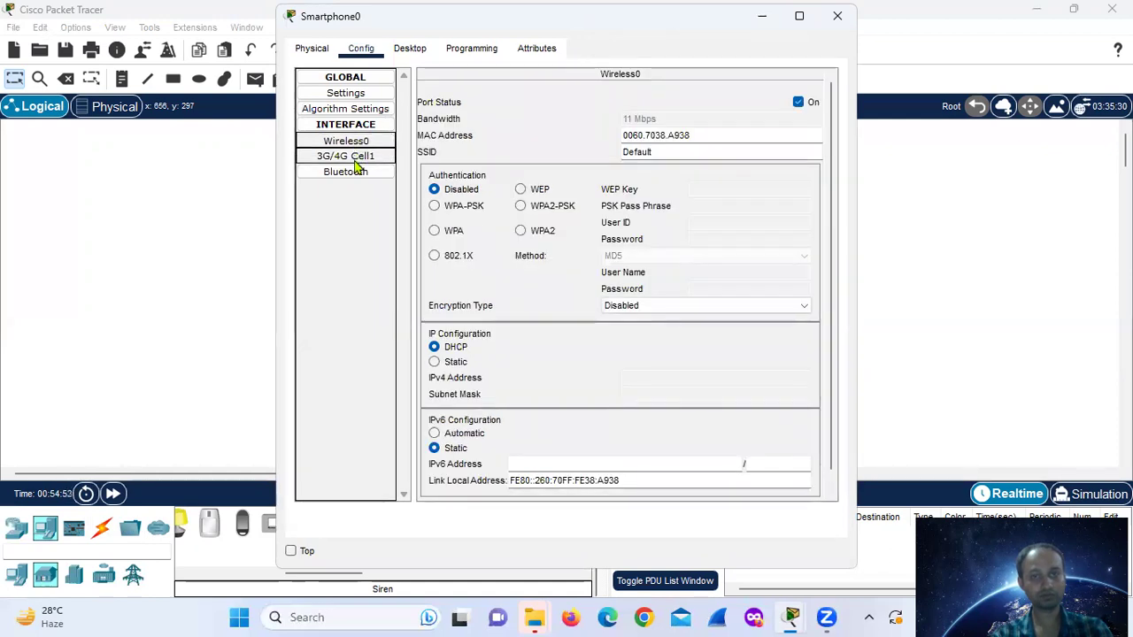
click(521, 189)
click(728, 187)
text(1234567890)
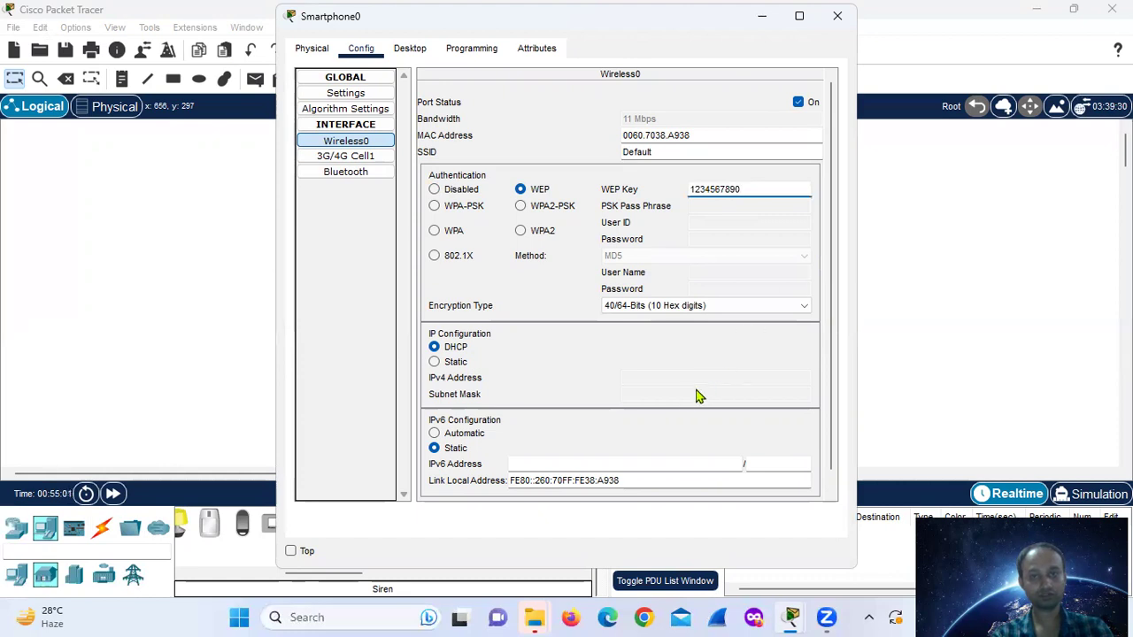
click(549, 302)
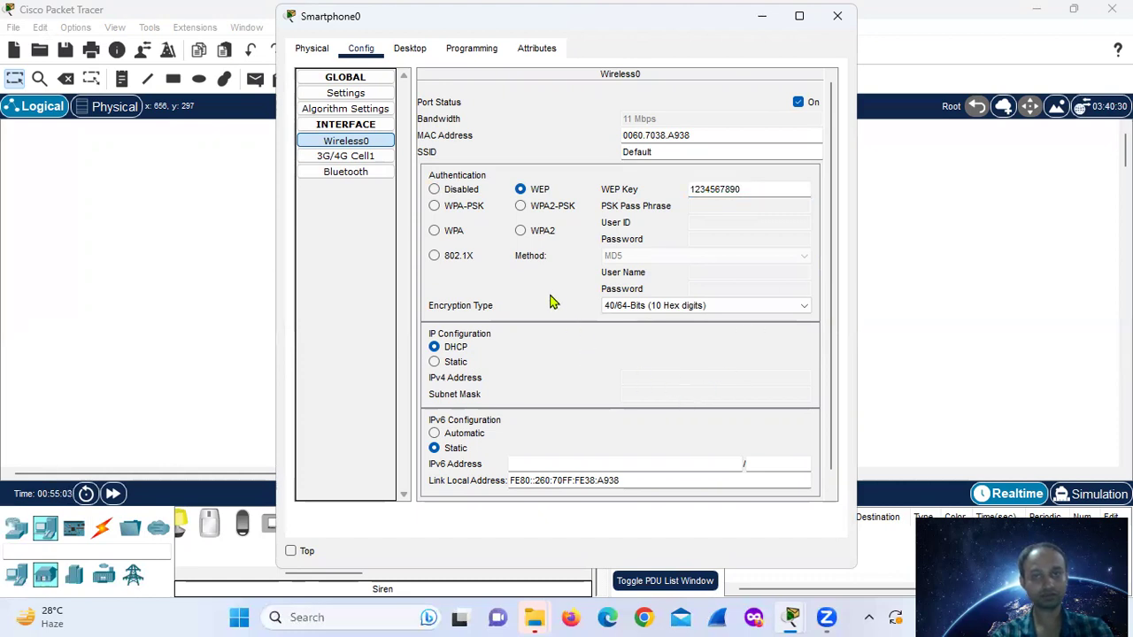
- Rename Smartphone0's SSID to 'smart phone'
double_click(641, 148)
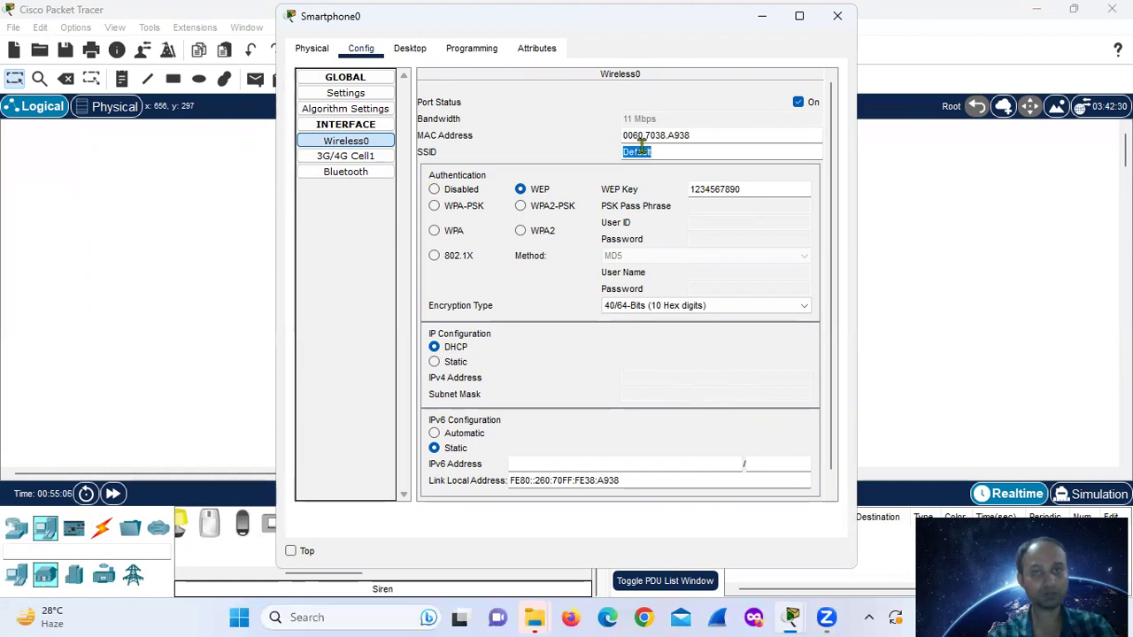
text(s)
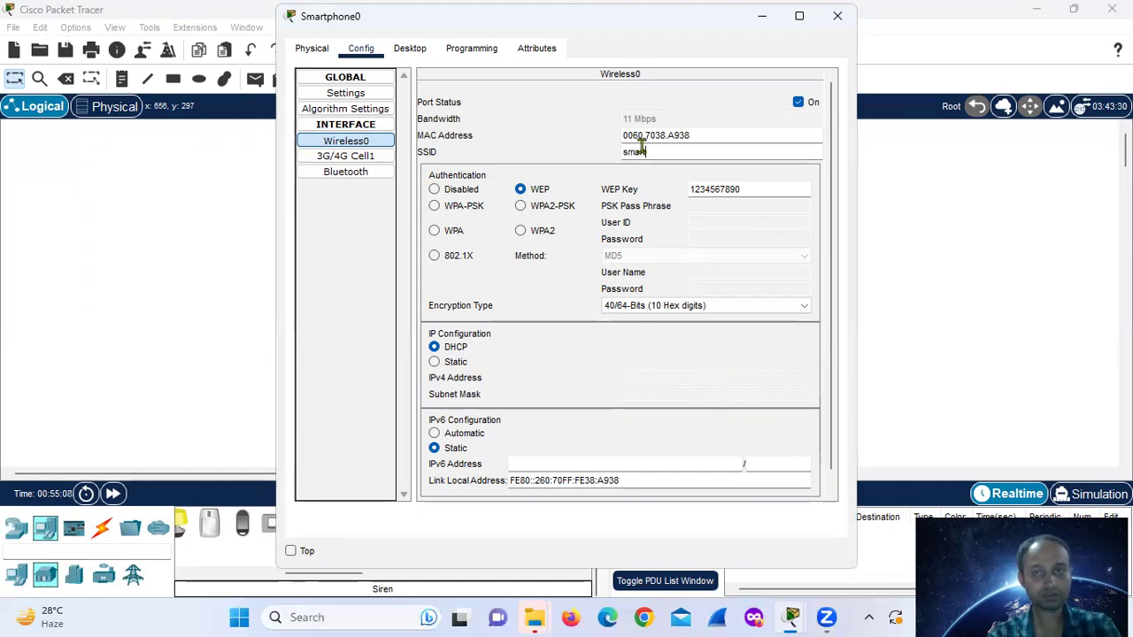
text(mart p)
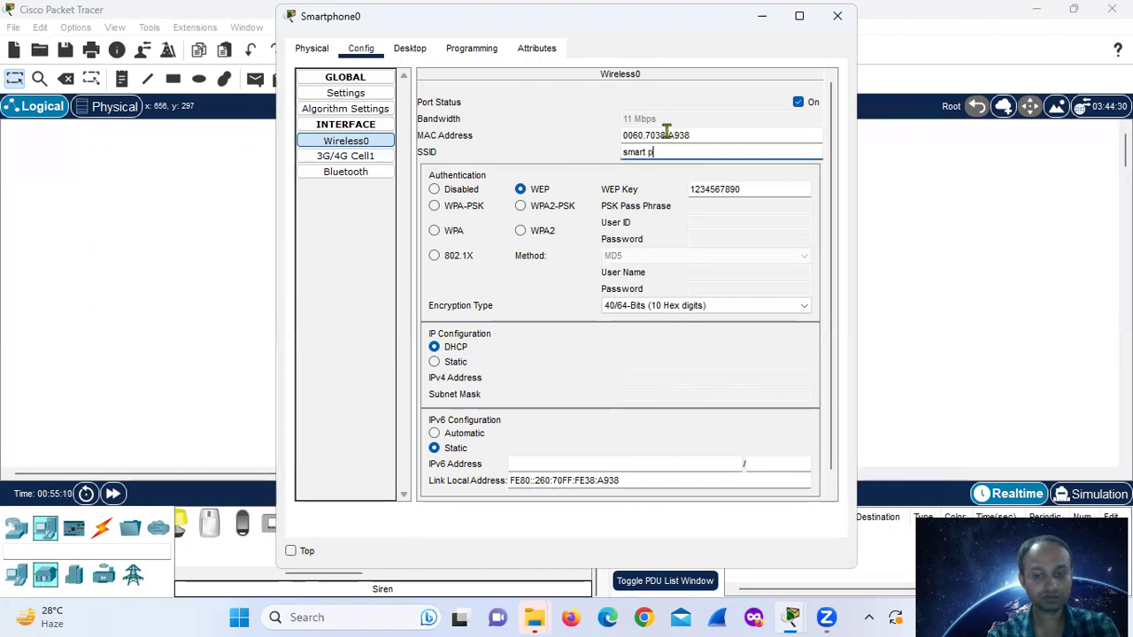
text(hone)
key(Return)
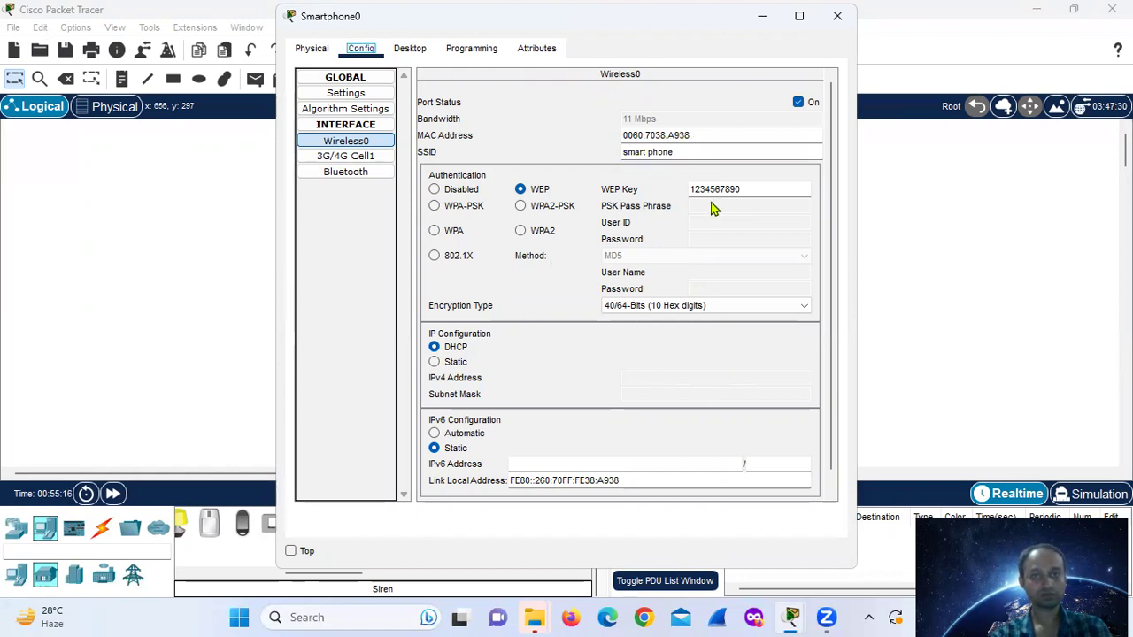
click(410, 48)
click(361, 50)
click(306, 51)
click(359, 50)
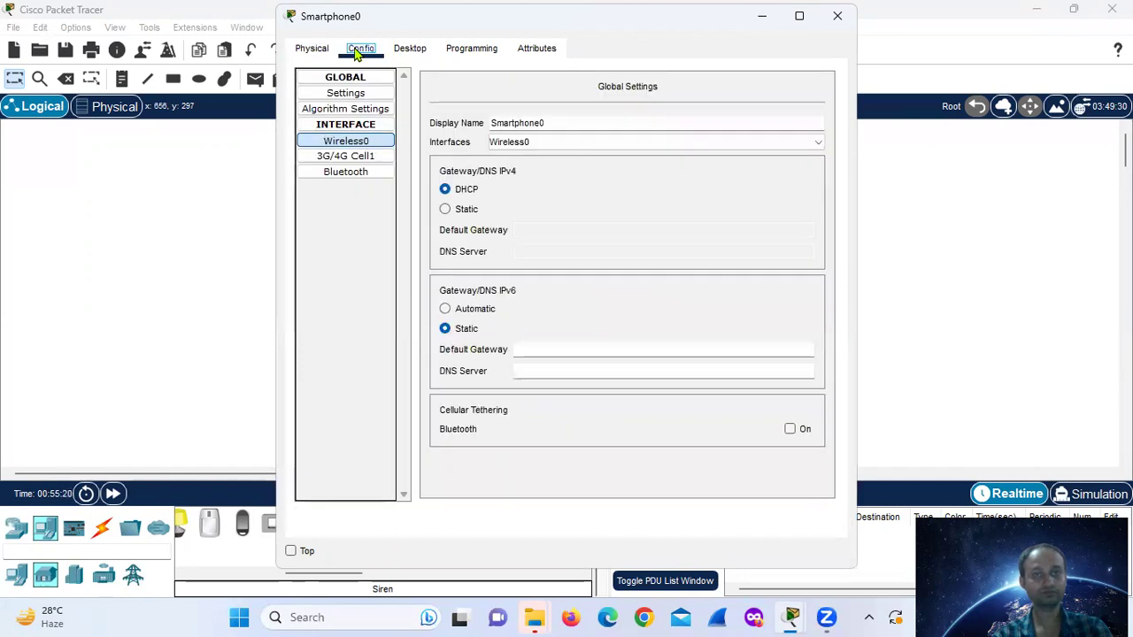
click(549, 141)
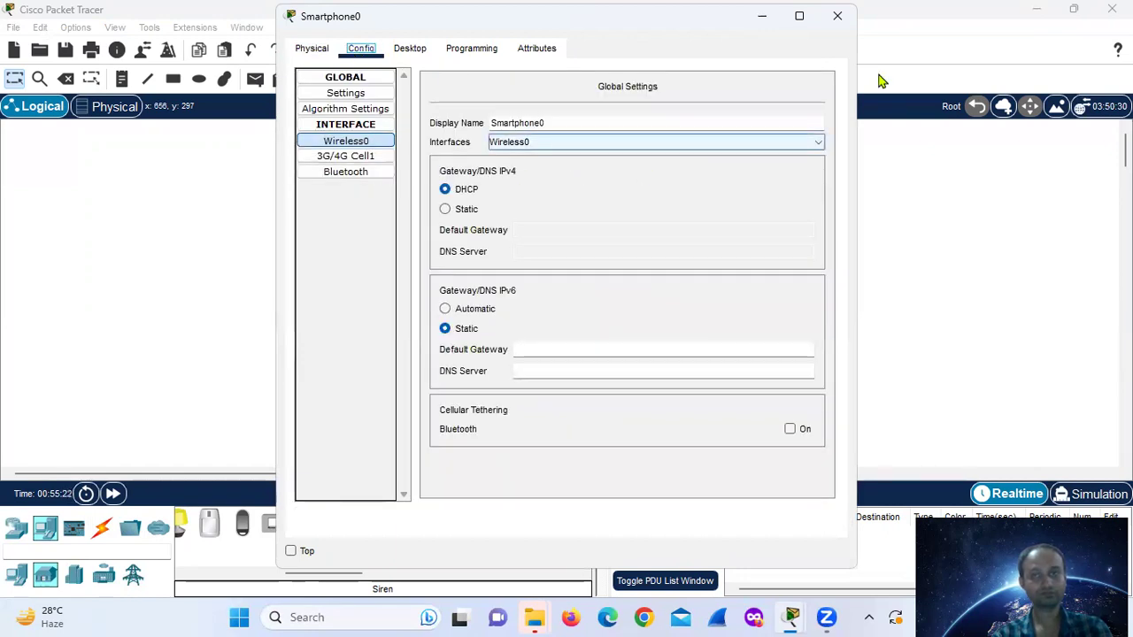
- Copy the HomeGateway SSID from the motion detector's Wireless0 settings
click(945, 221)
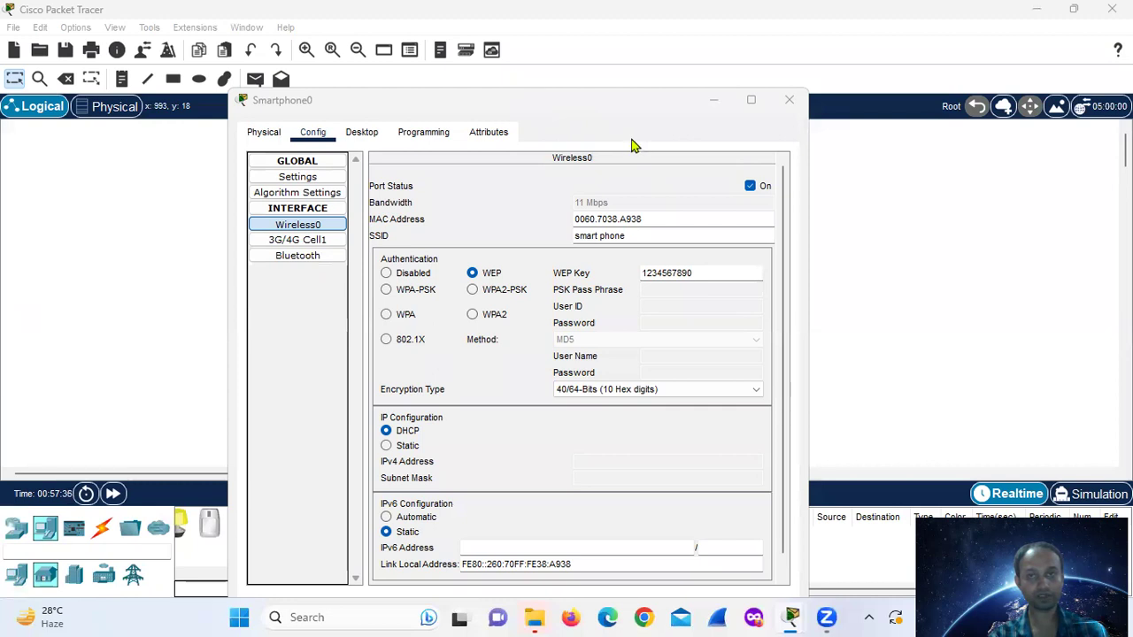
click(715, 100)
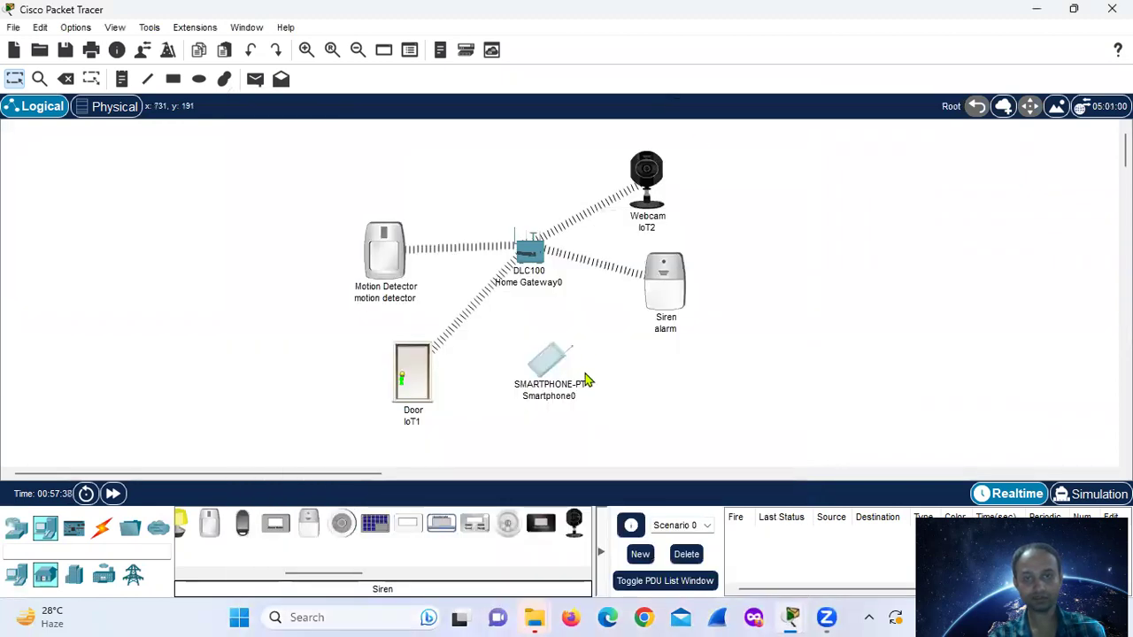
mouse_move(791, 619)
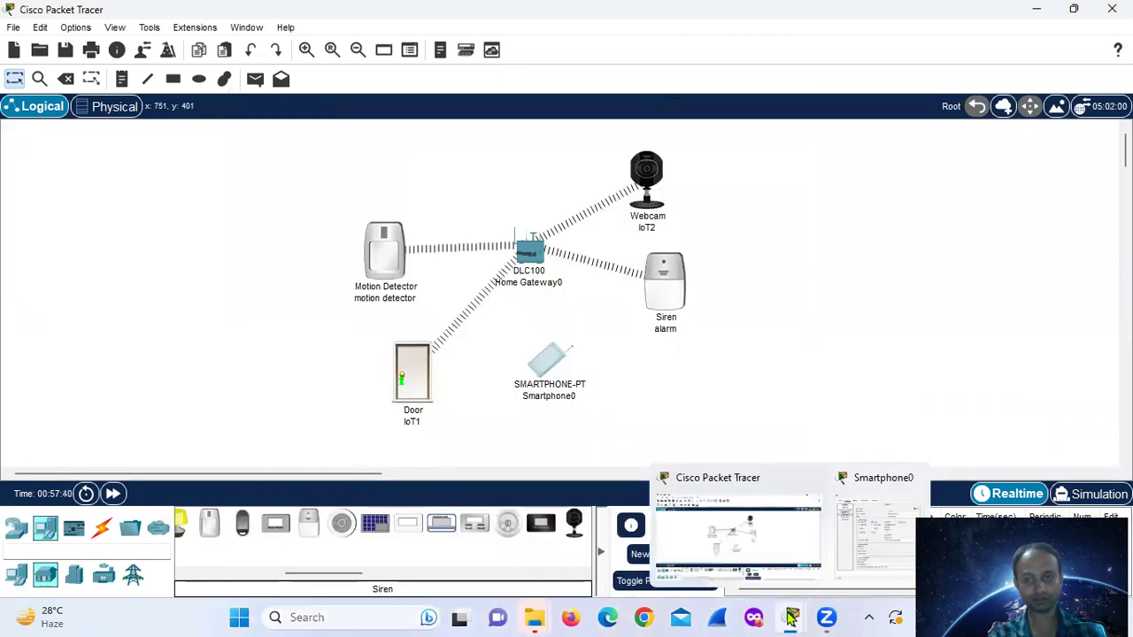
click(871, 542)
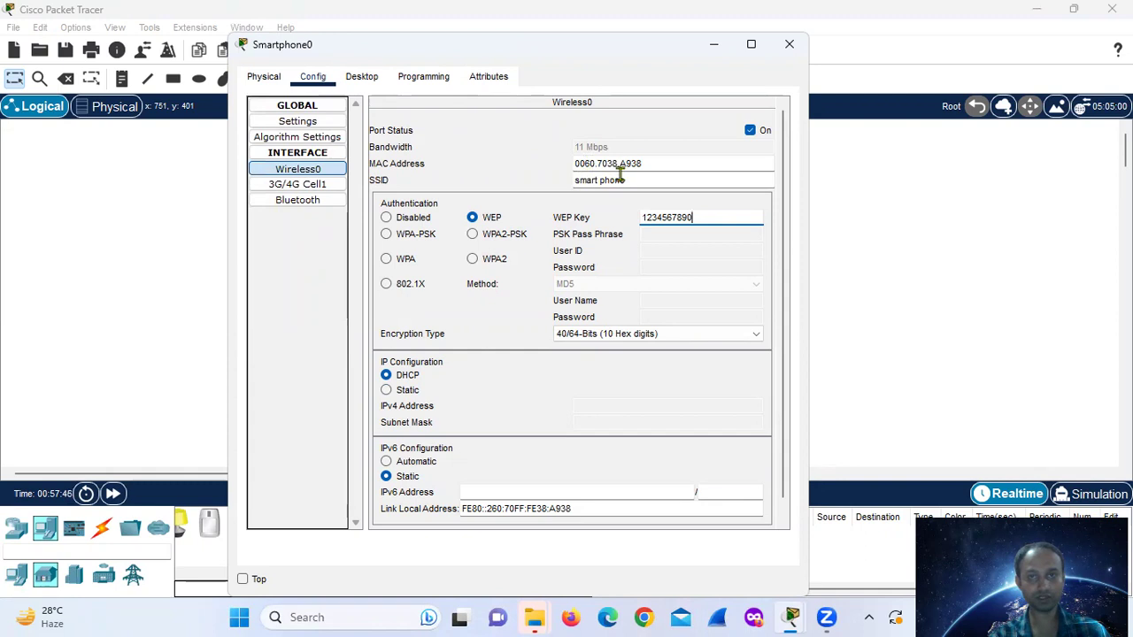
drag(625, 180, 572, 181)
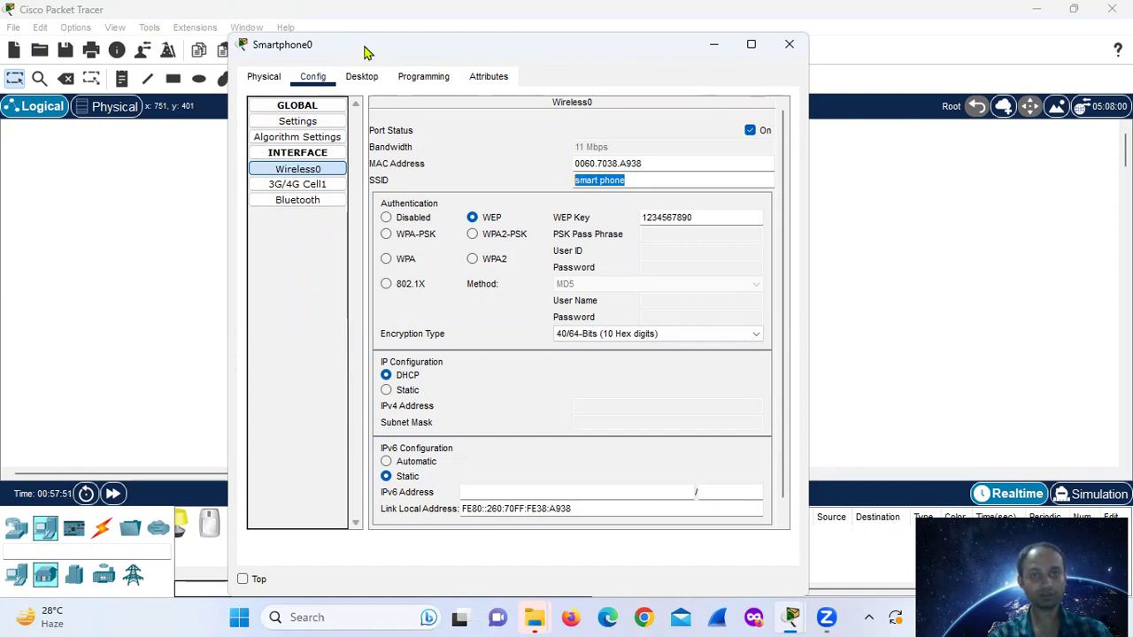
drag(367, 53, 410, 79)
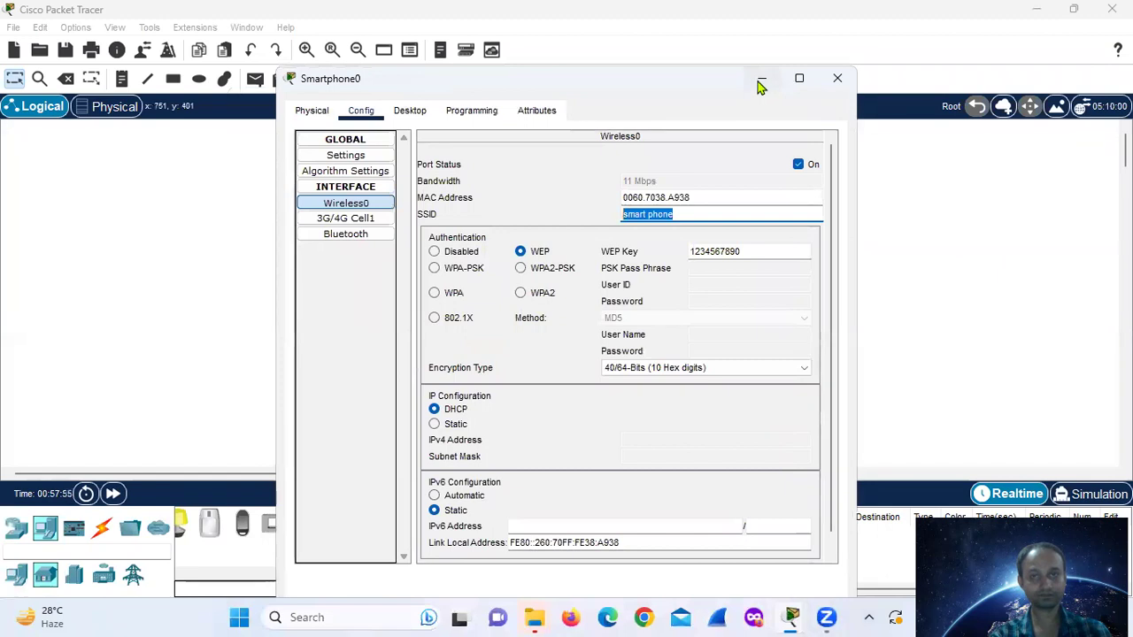
click(756, 78)
click(376, 262)
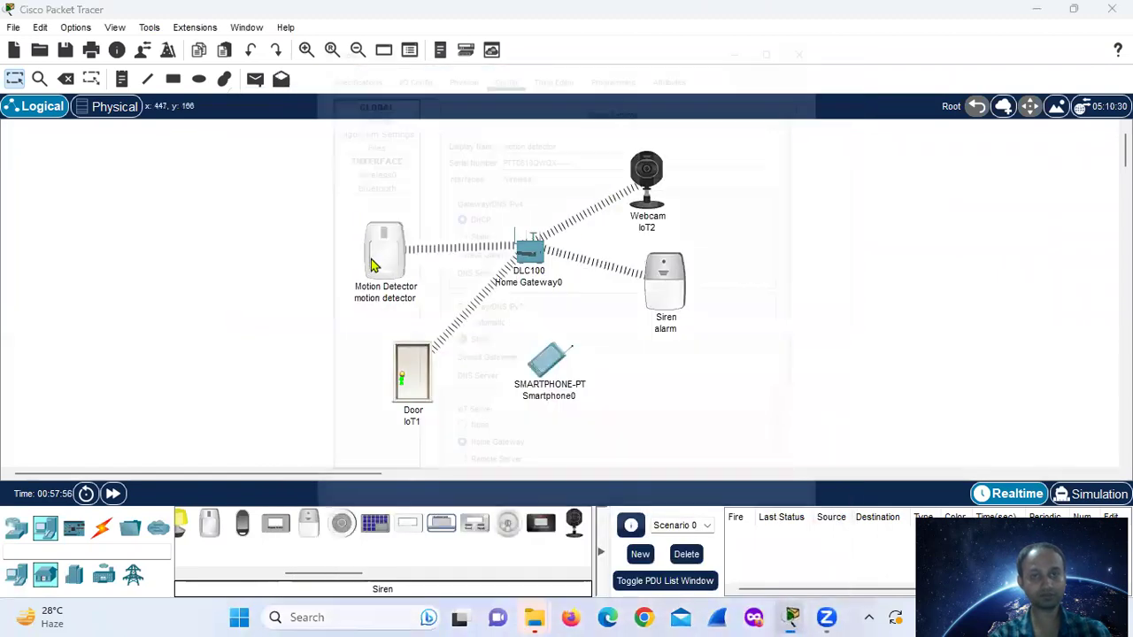
click(363, 157)
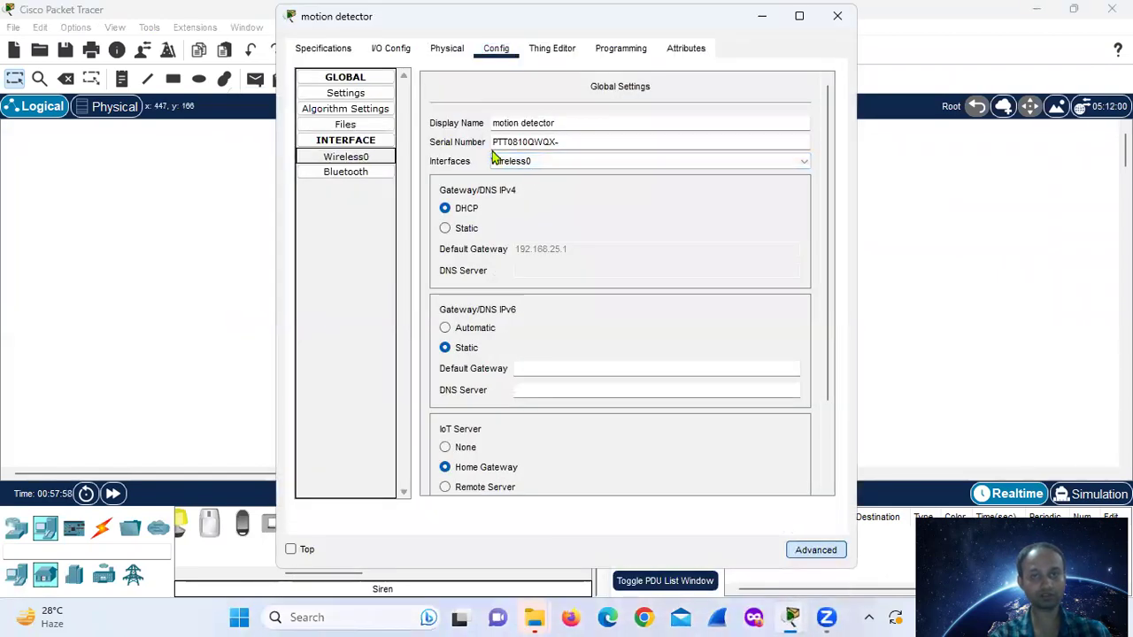
double_click(653, 152)
key(ctrl+c)
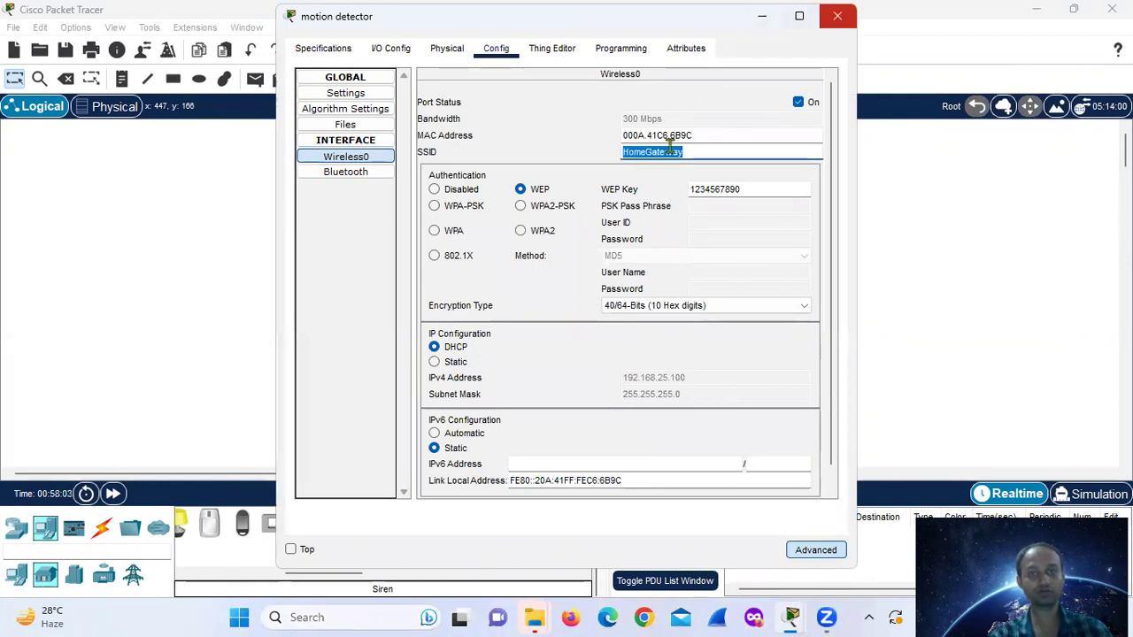
click(837, 16)
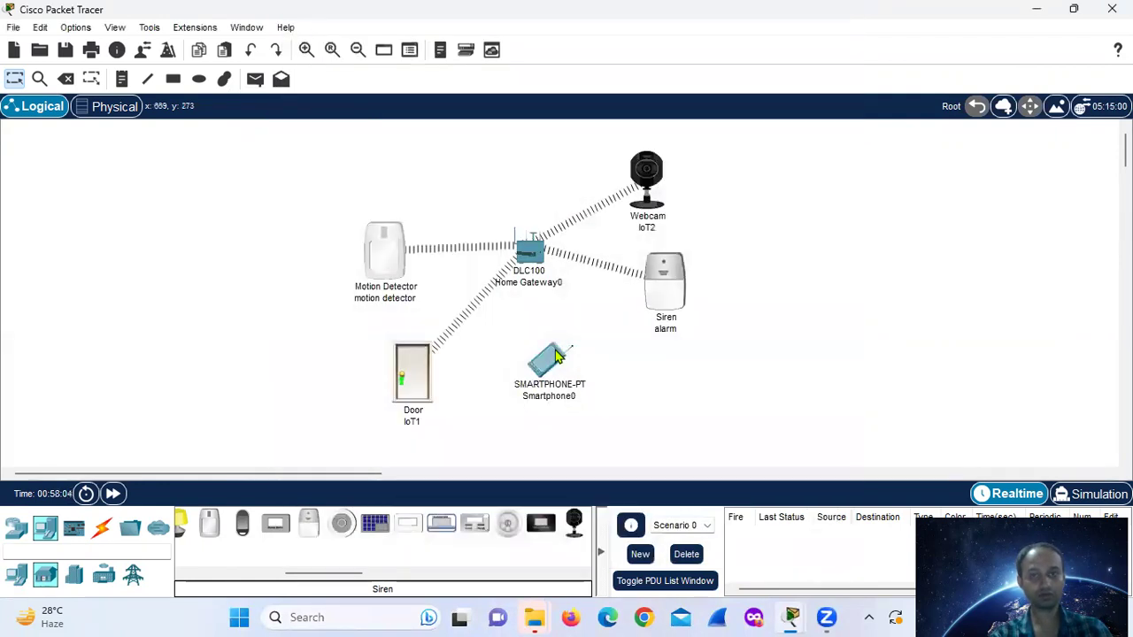
- Replace Smartphone0's SSID with HomeGateway and close its settings
click(550, 359)
click(648, 179)
key(shift+End)
double_click(647, 180)
key(ctrl+v)
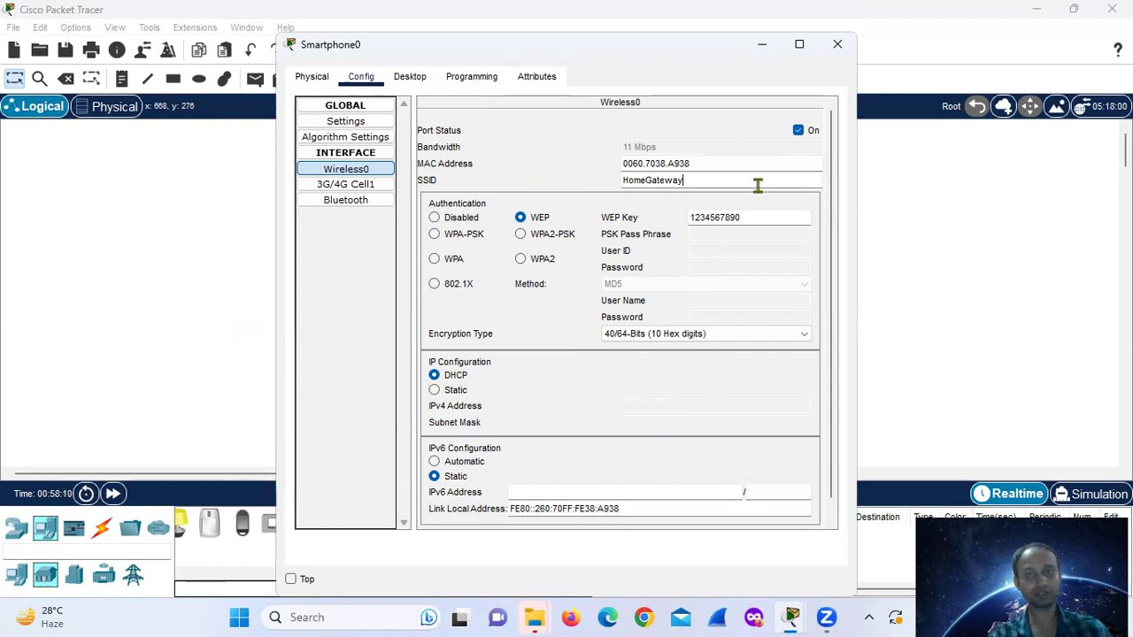
click(835, 204)
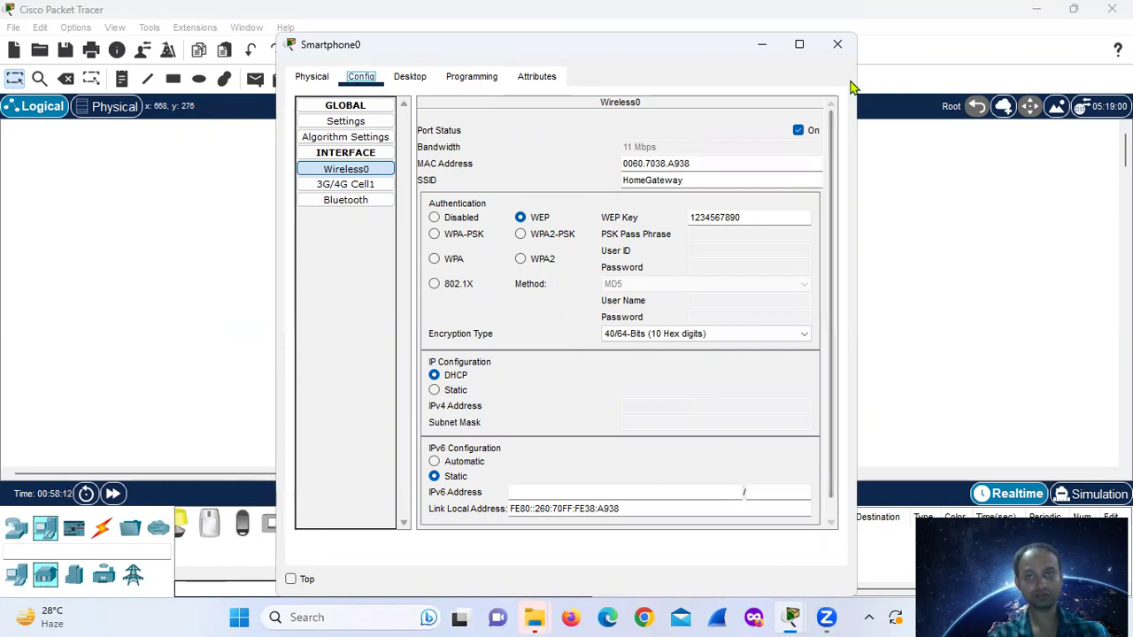
click(837, 44)
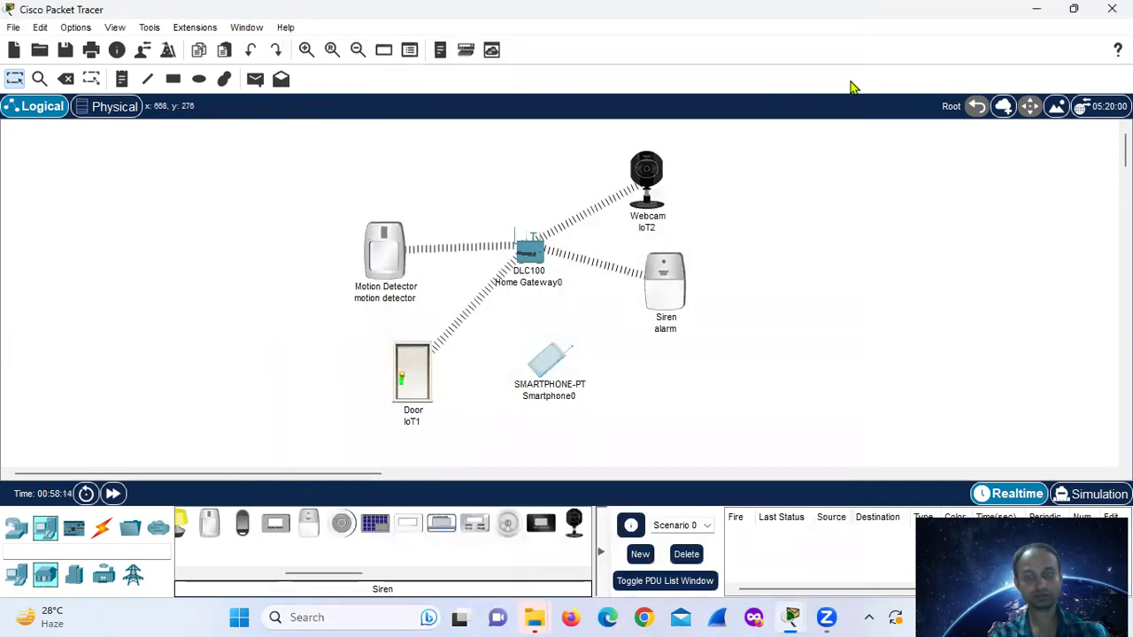
drag(549, 363, 557, 377)
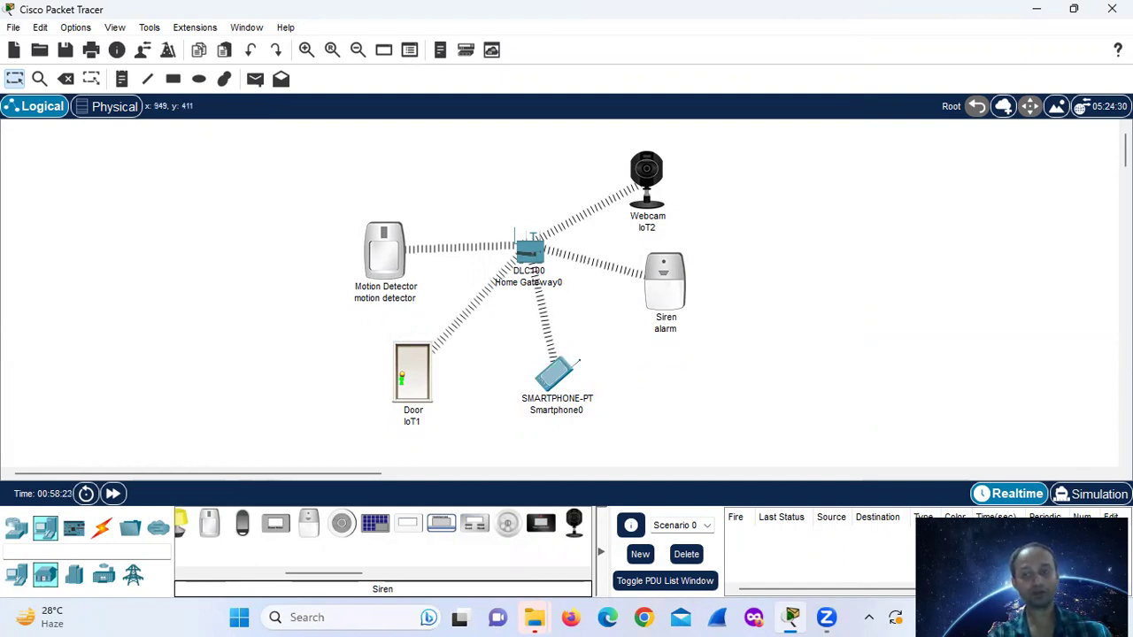
click(553, 371)
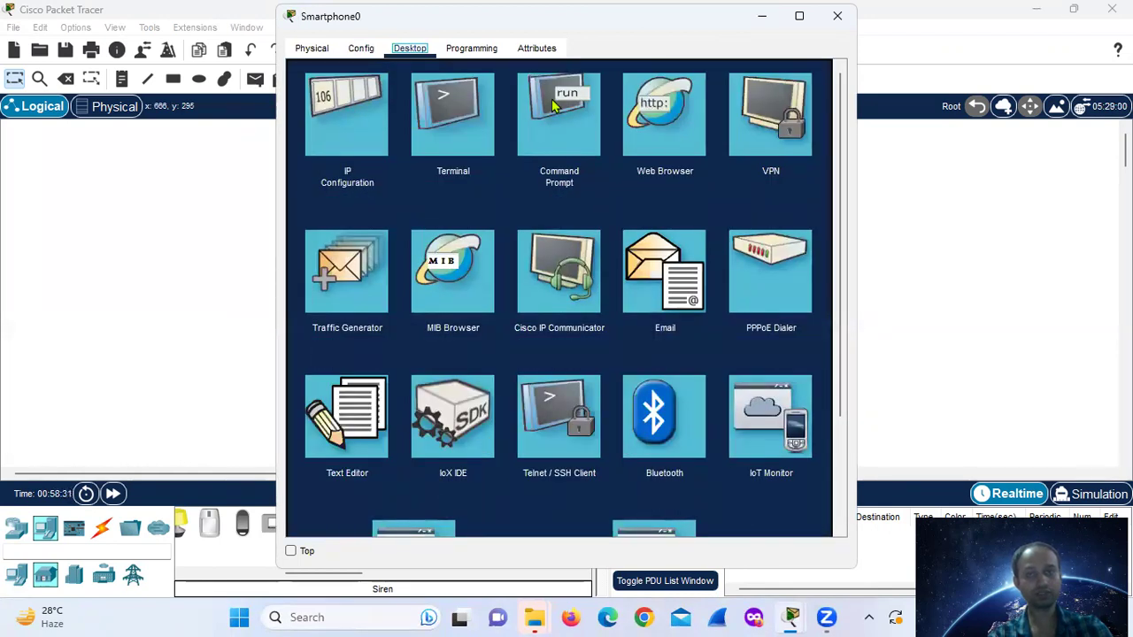
click(646, 129)
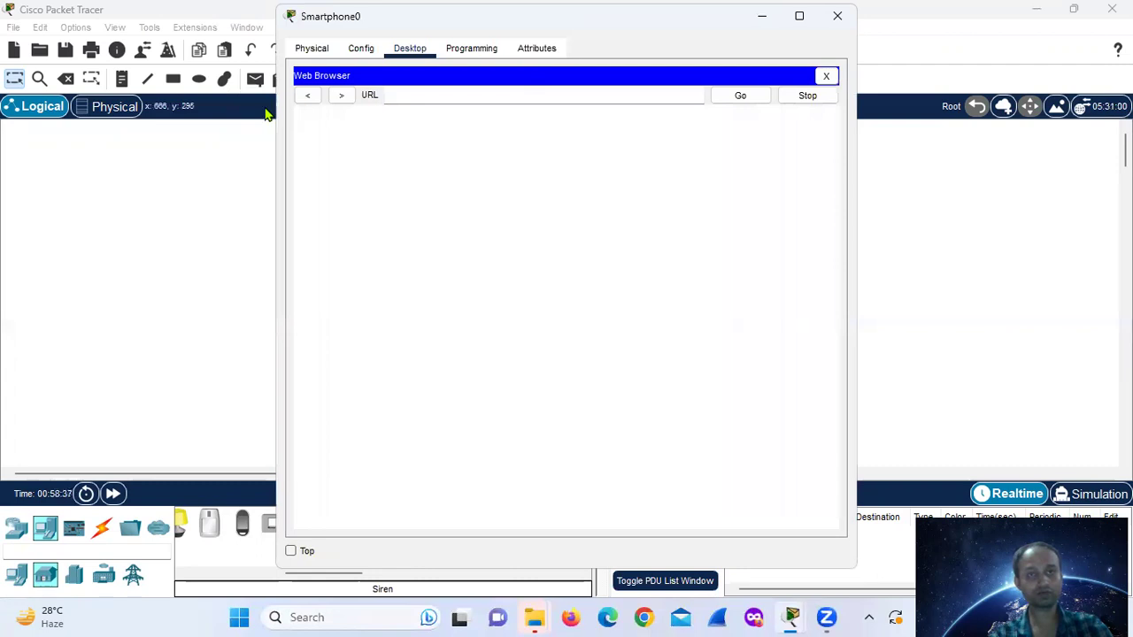
click(361, 49)
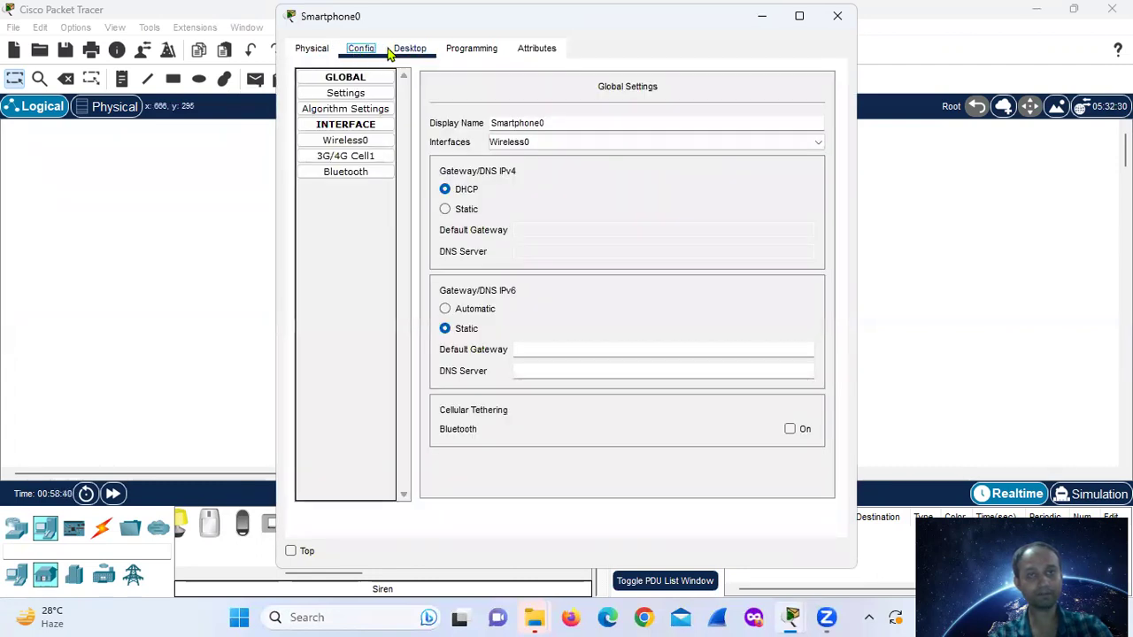
click(395, 51)
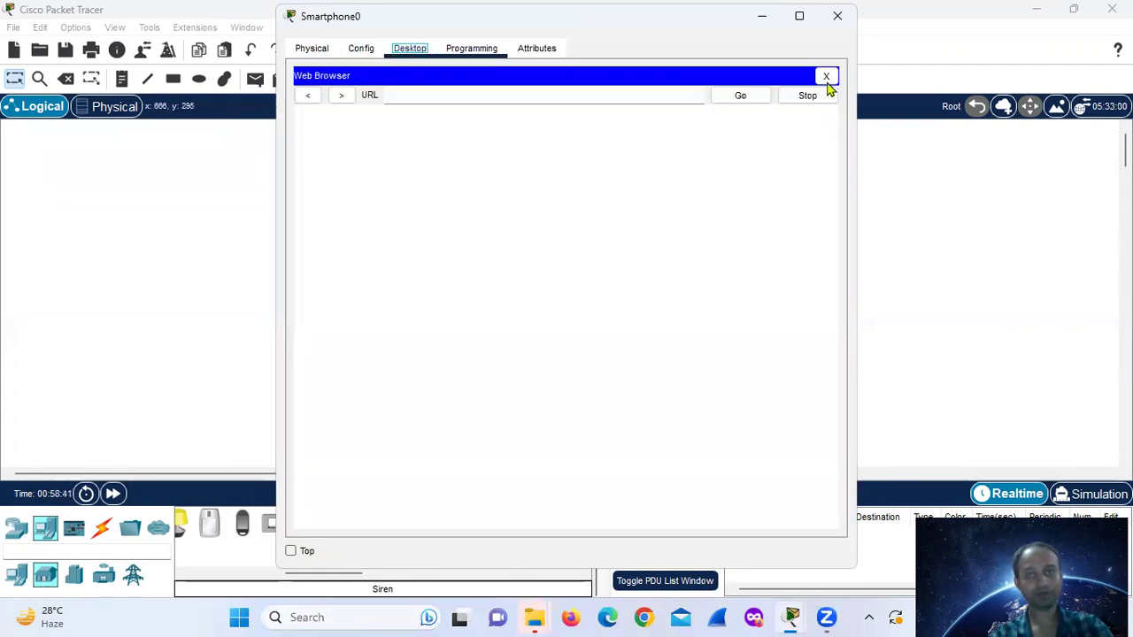
click(569, 98)
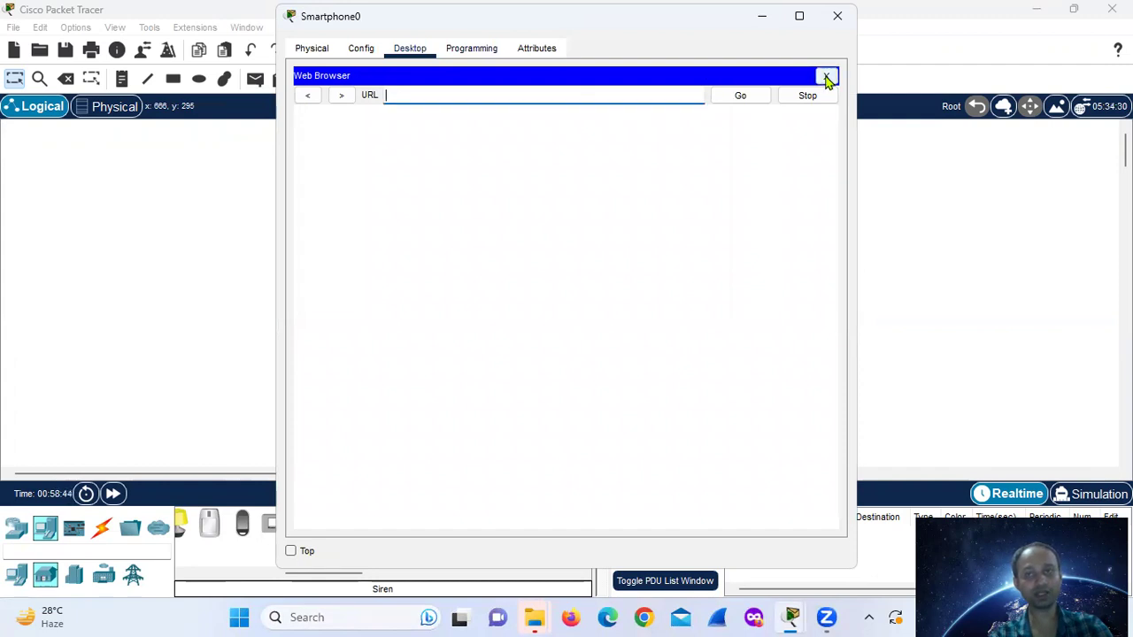
click(825, 78)
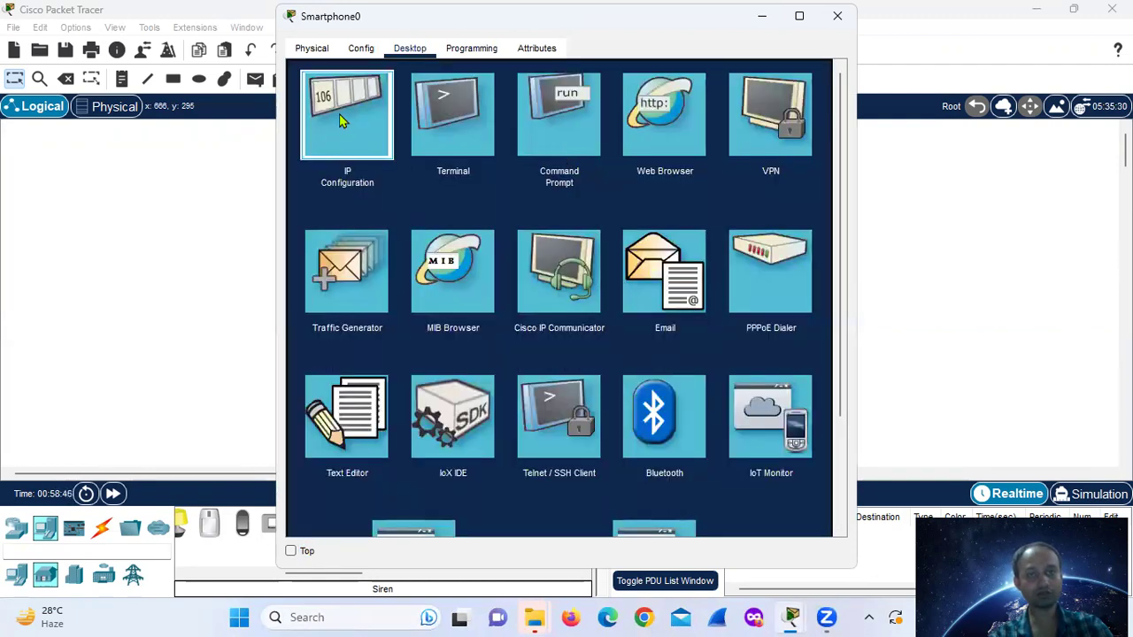
click(343, 121)
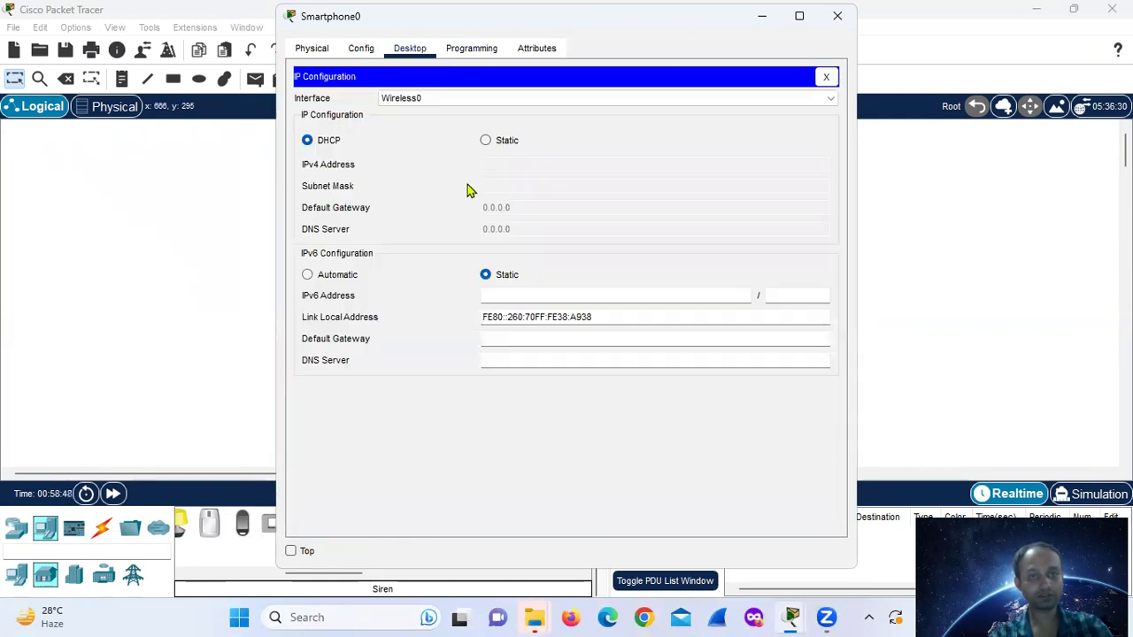
click(501, 298)
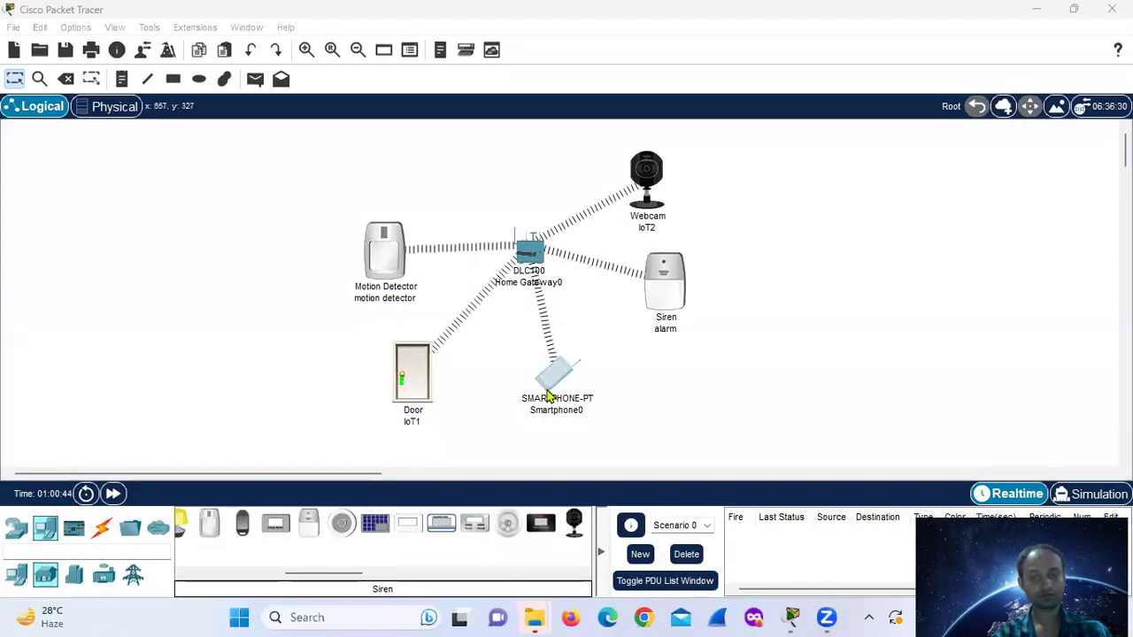
- Check Smartphone0's IP Configuration shows DHCP address 192.168.25.104 with gateway 192.168.25.1
click(558, 386)
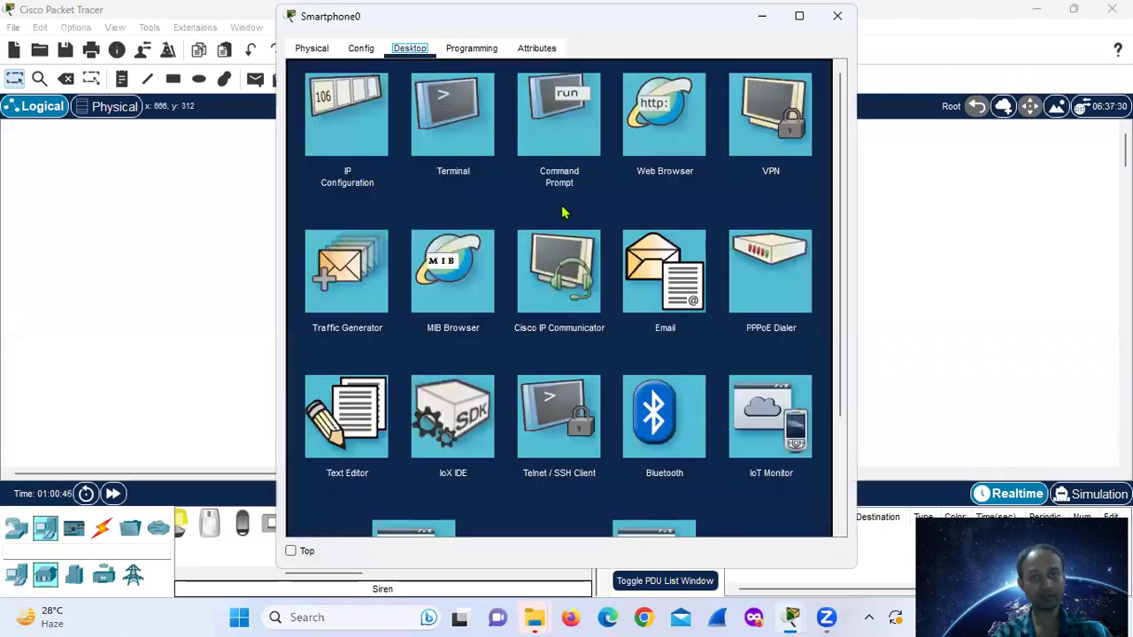
click(672, 145)
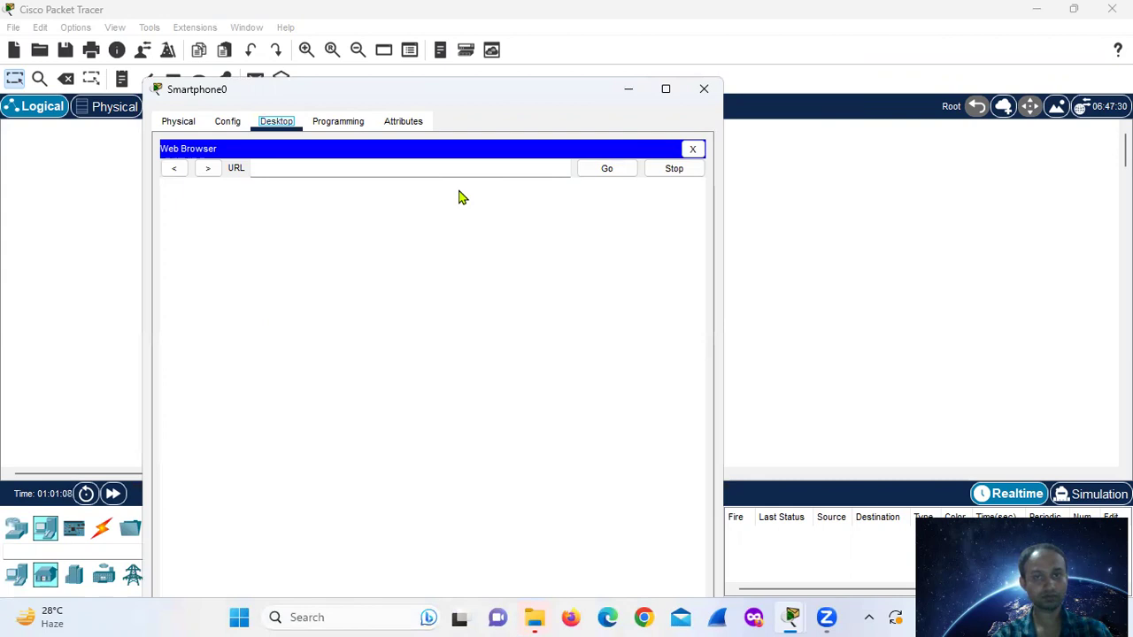
click(588, 196)
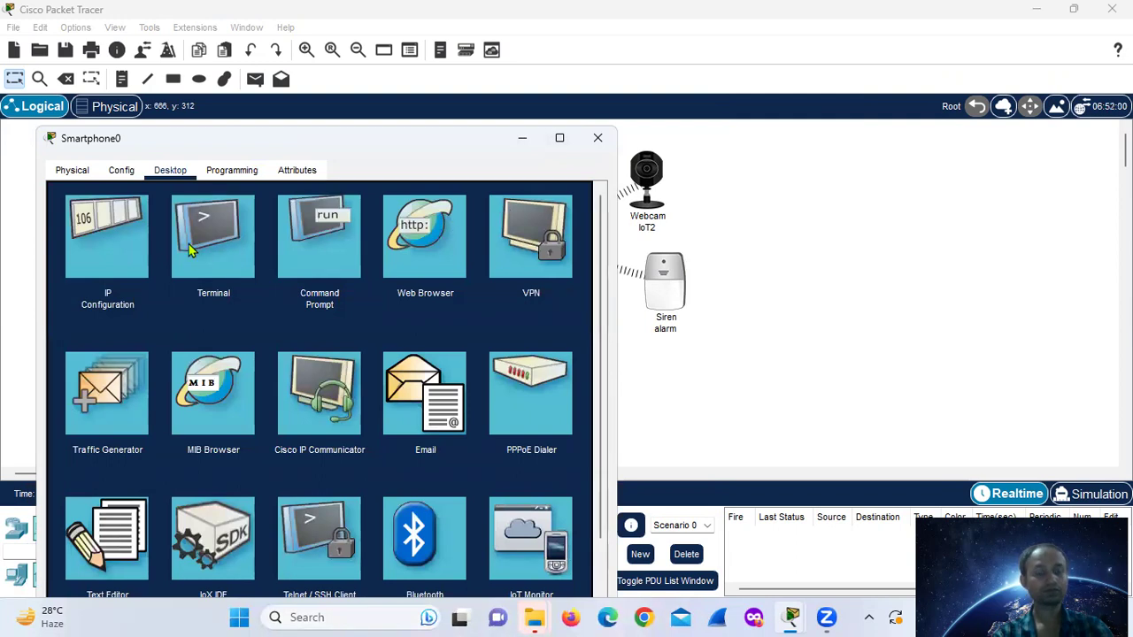
click(114, 250)
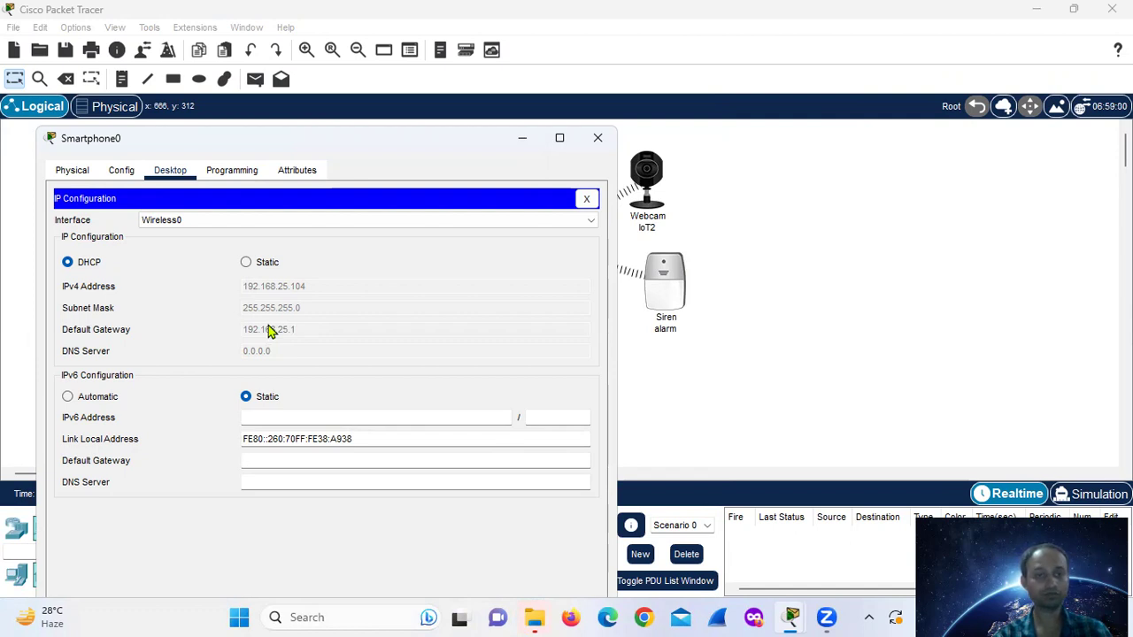
click(714, 315)
click(556, 379)
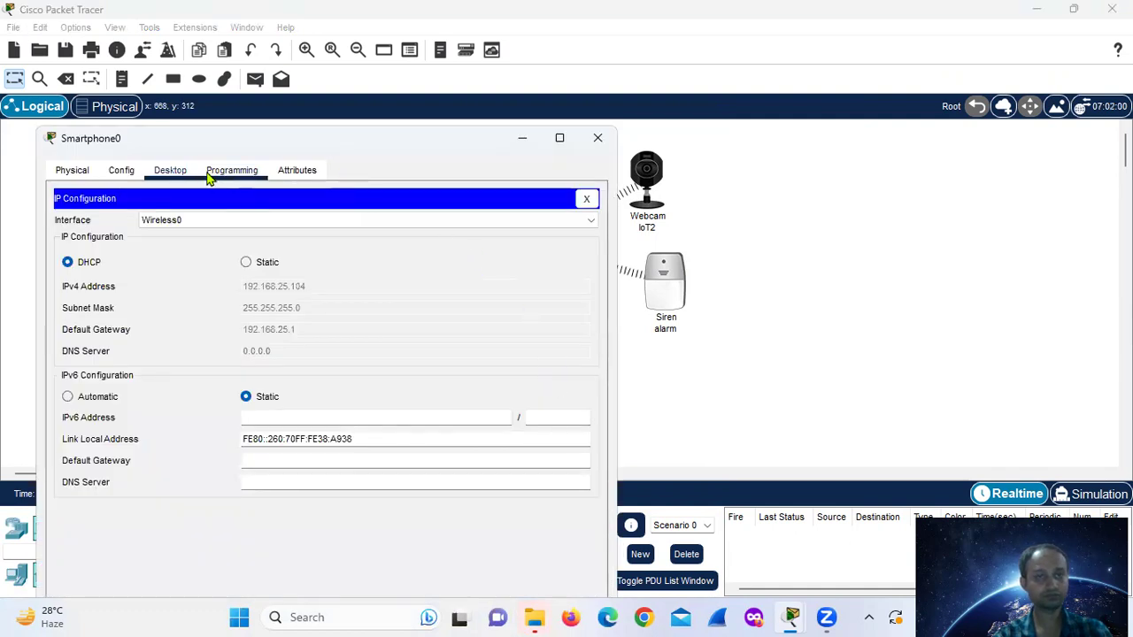
click(232, 170)
click(177, 175)
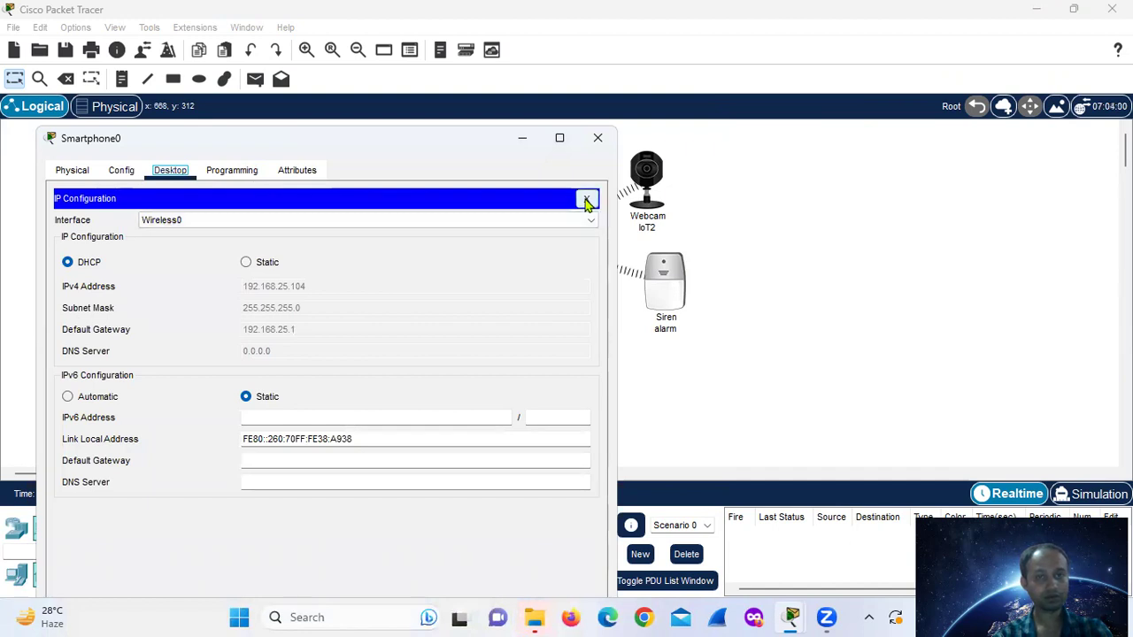
click(588, 200)
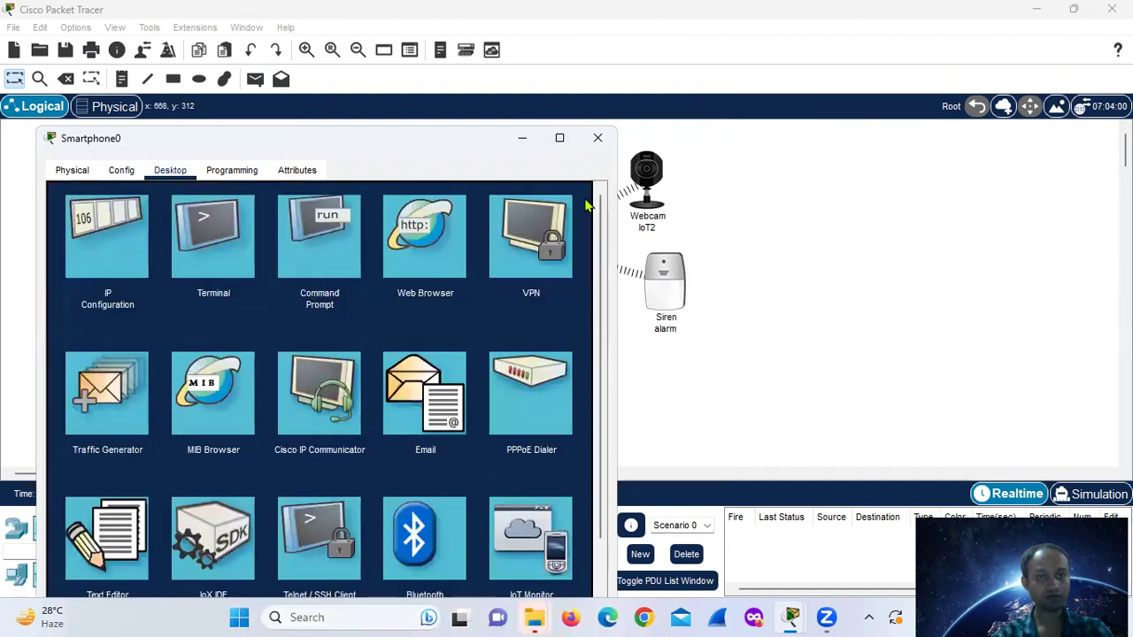
- Load the gateway page at 192.168.25.1 in Smartphone0's web browser
click(385, 225)
text(1)
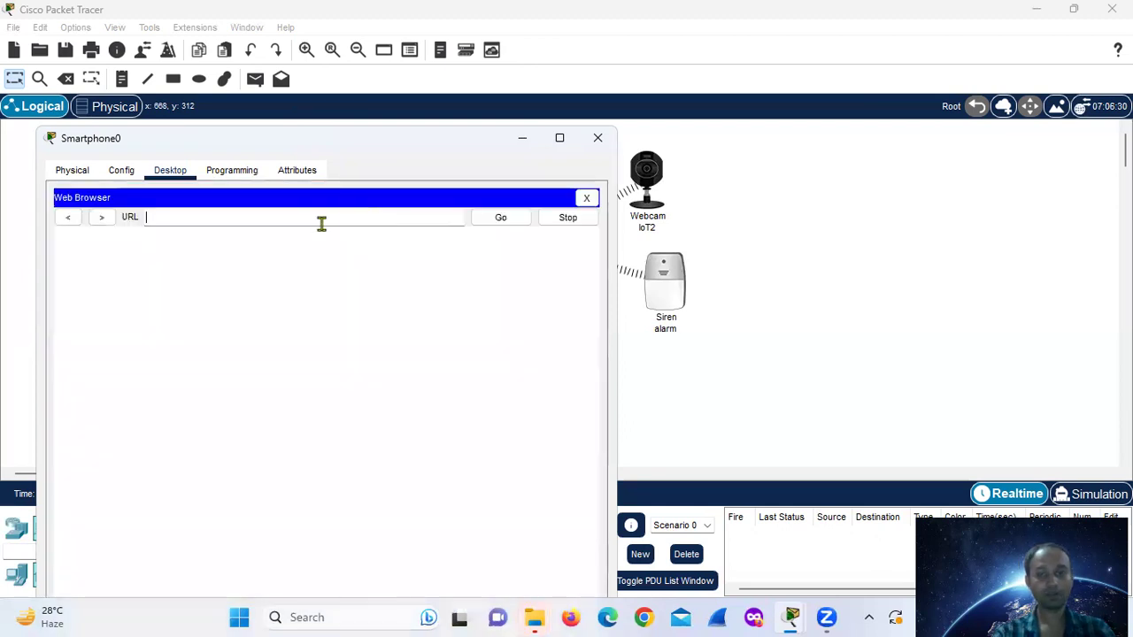
text(92.168.25.1)
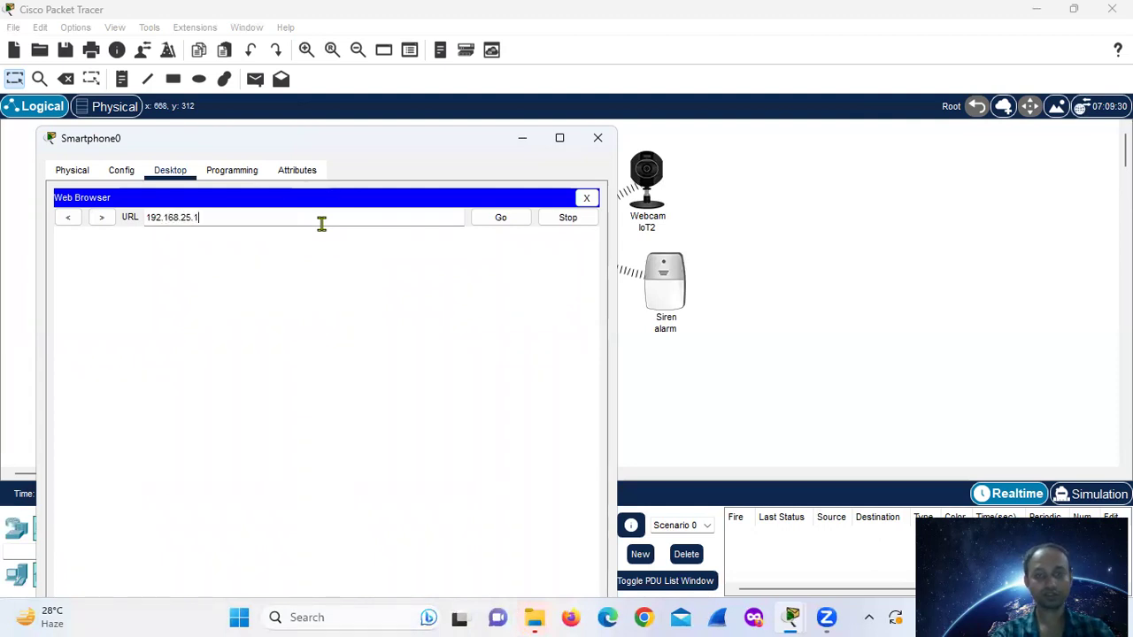
key(Return)
- Log into the gateway with its username and password
click(327, 275)
click(327, 276)
text(admin)
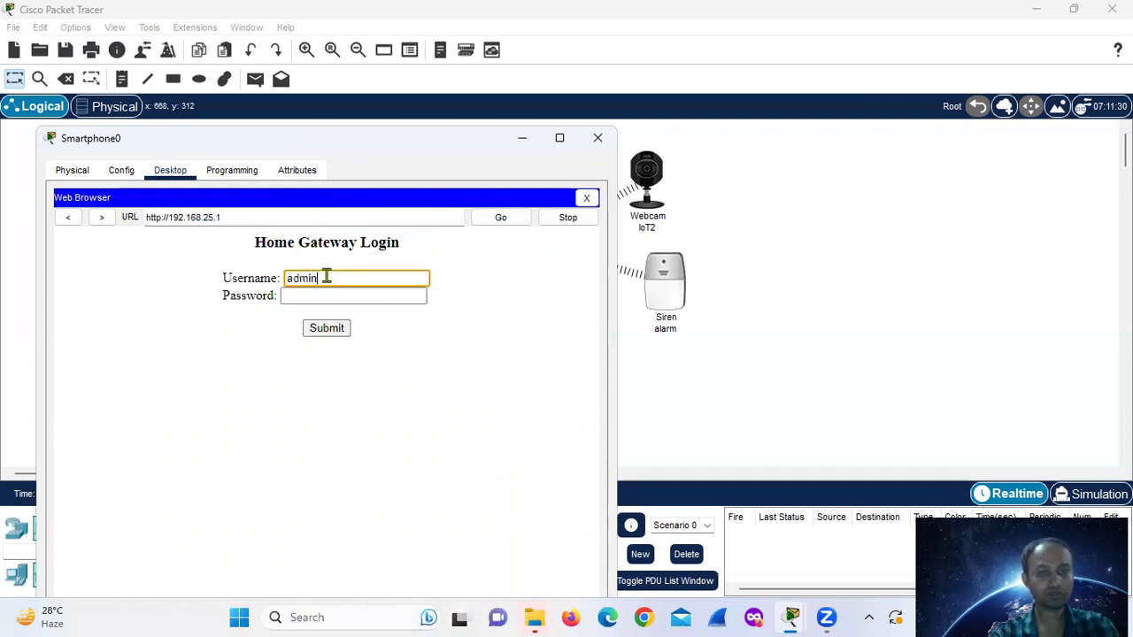
key(Tab)
text(admin)
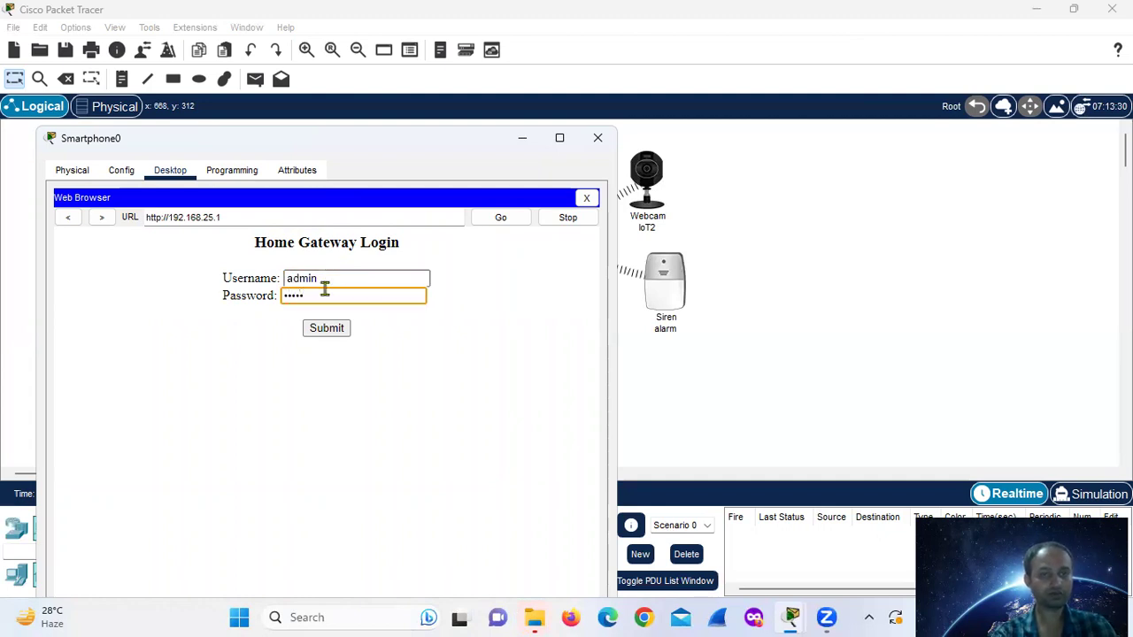
click(334, 330)
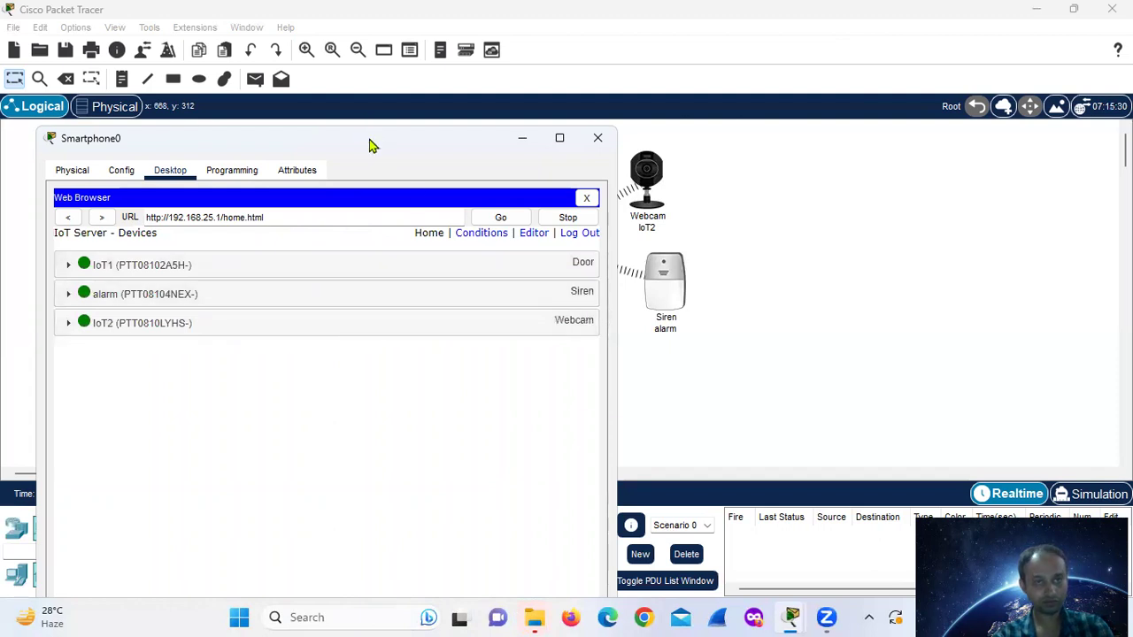
- Reposition Smartphone0's window, then close it
drag(371, 139, 368, 85)
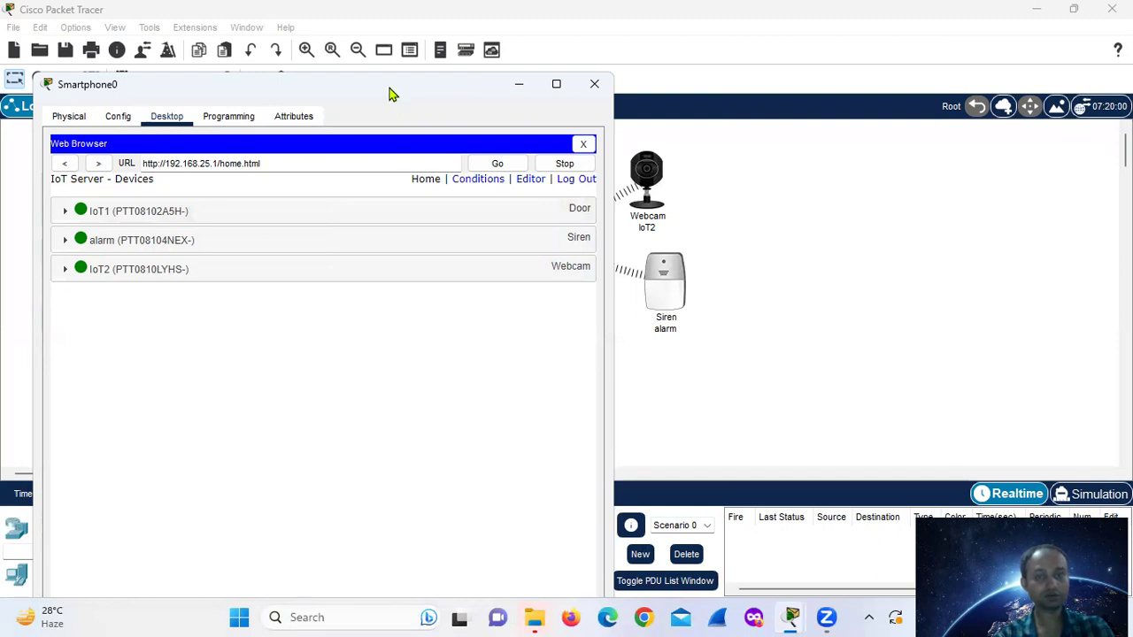
drag(389, 94, 420, 140)
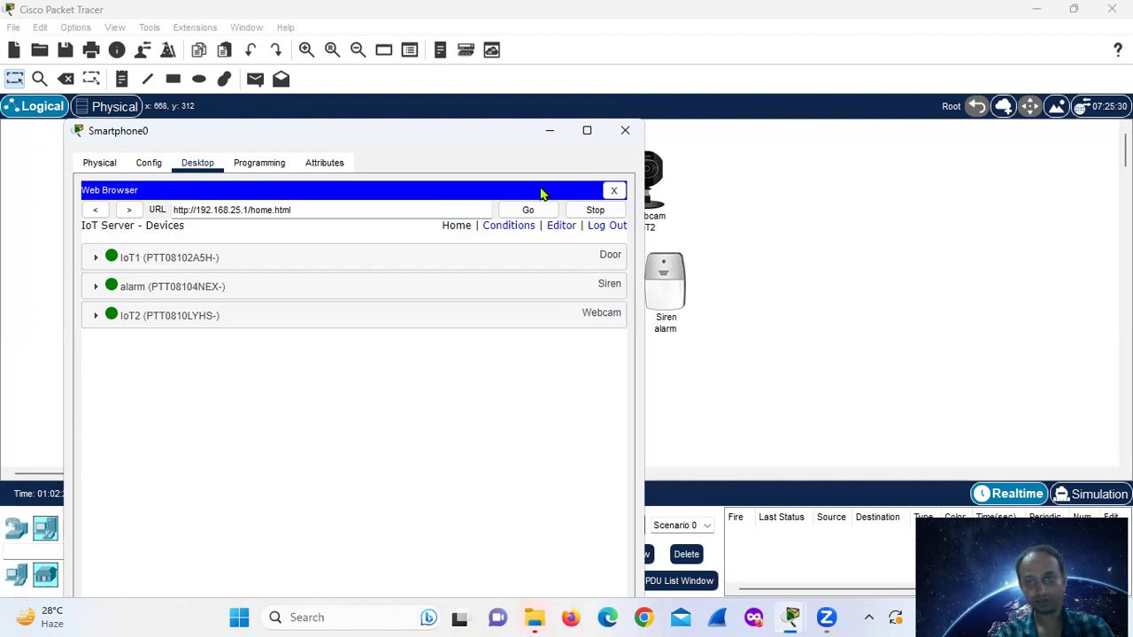
key(alt+F4)
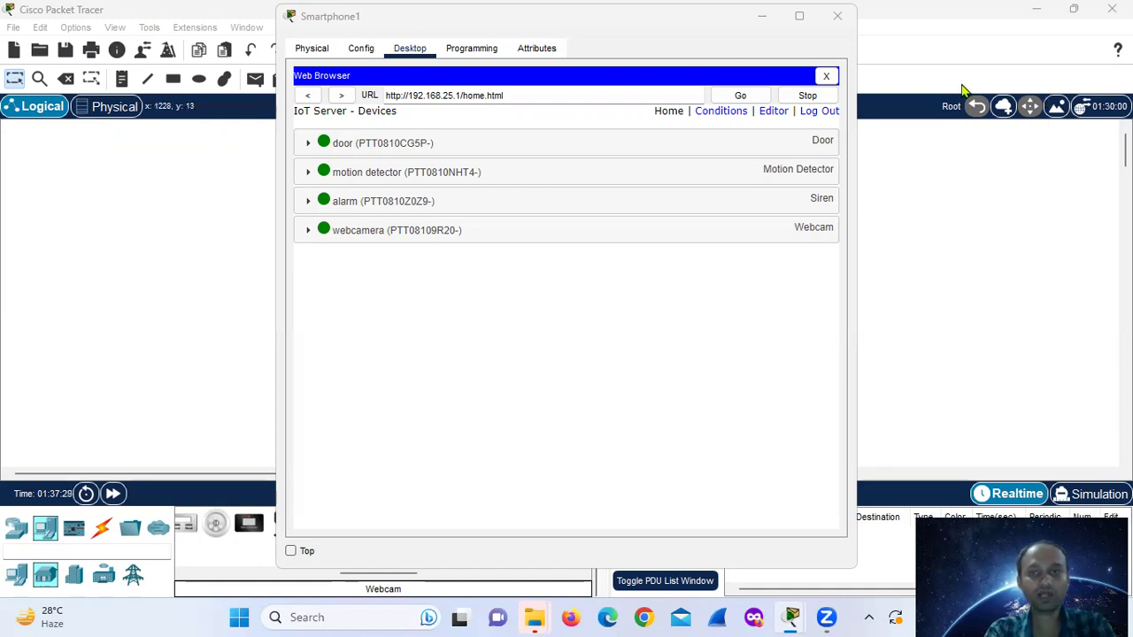
- Start a new IoT rule named 'person present' with the condition motion detector On
click(722, 114)
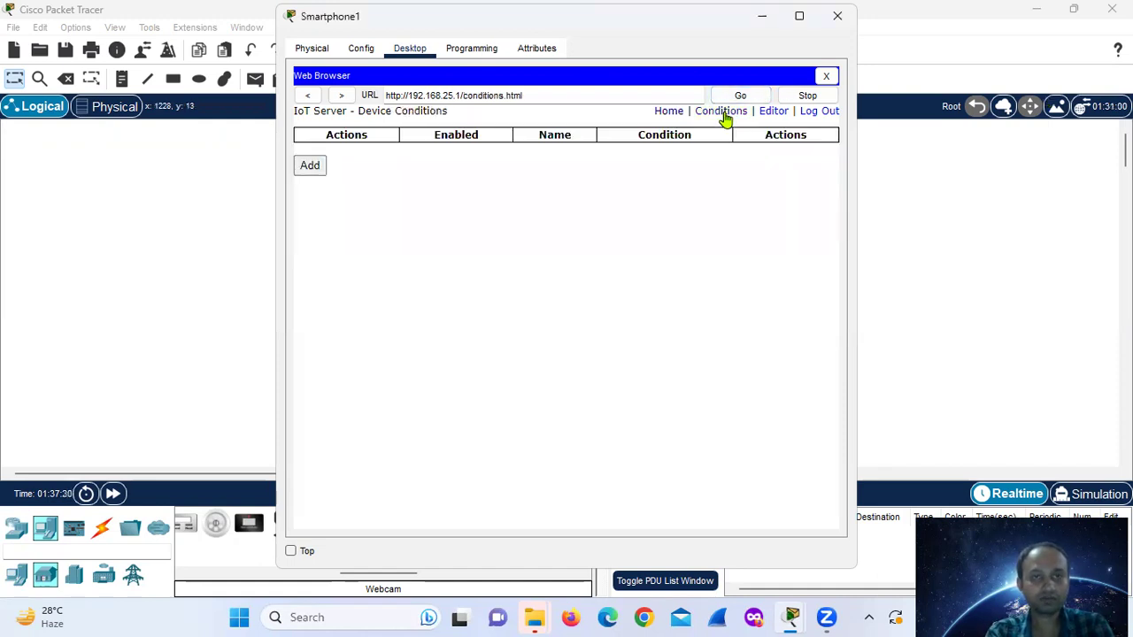
click(310, 167)
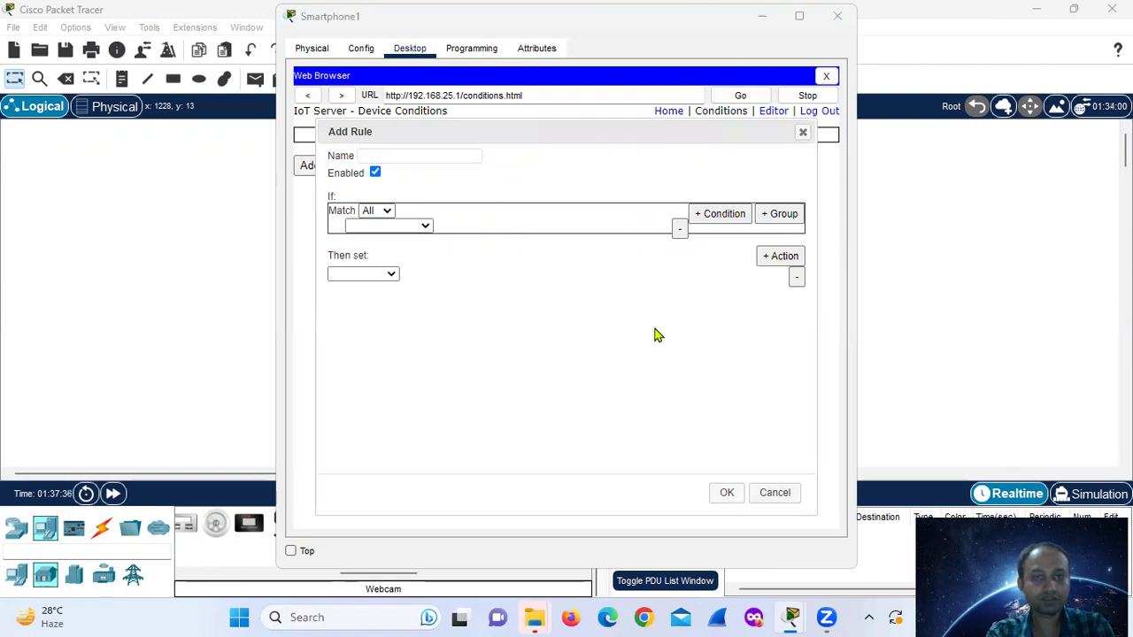
click(379, 154)
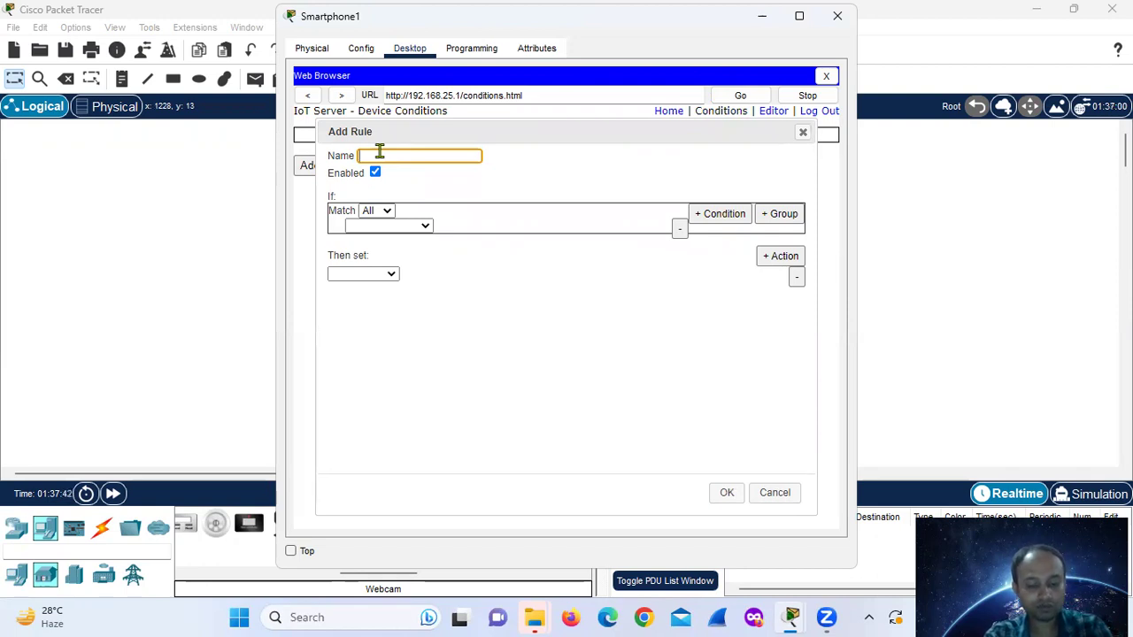
text(person)
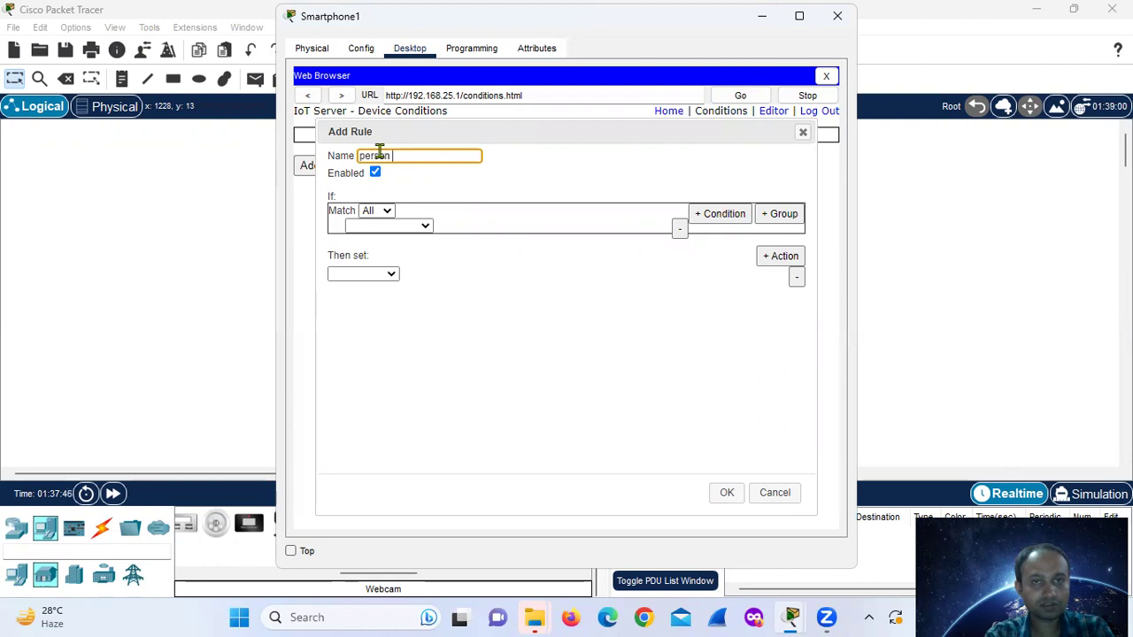
text( present)
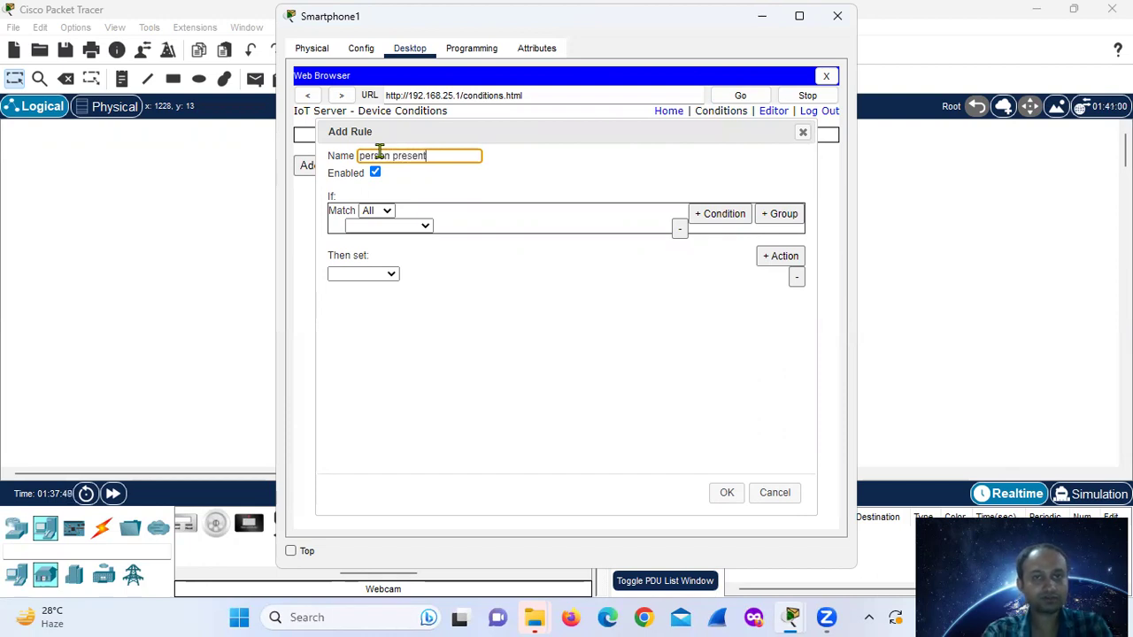
click(395, 227)
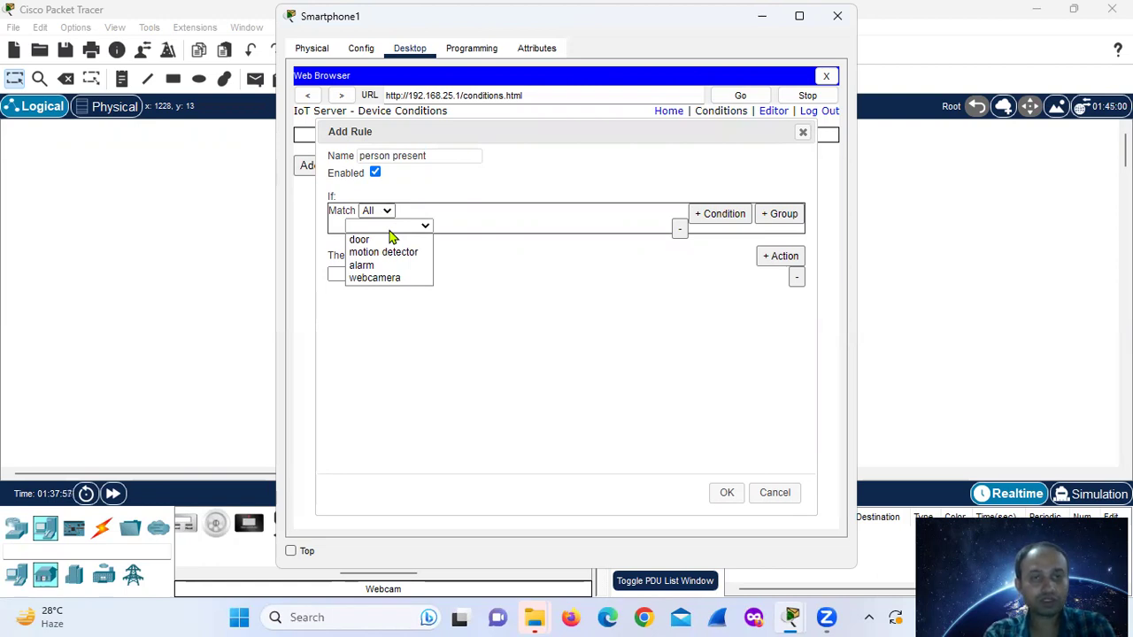
click(389, 252)
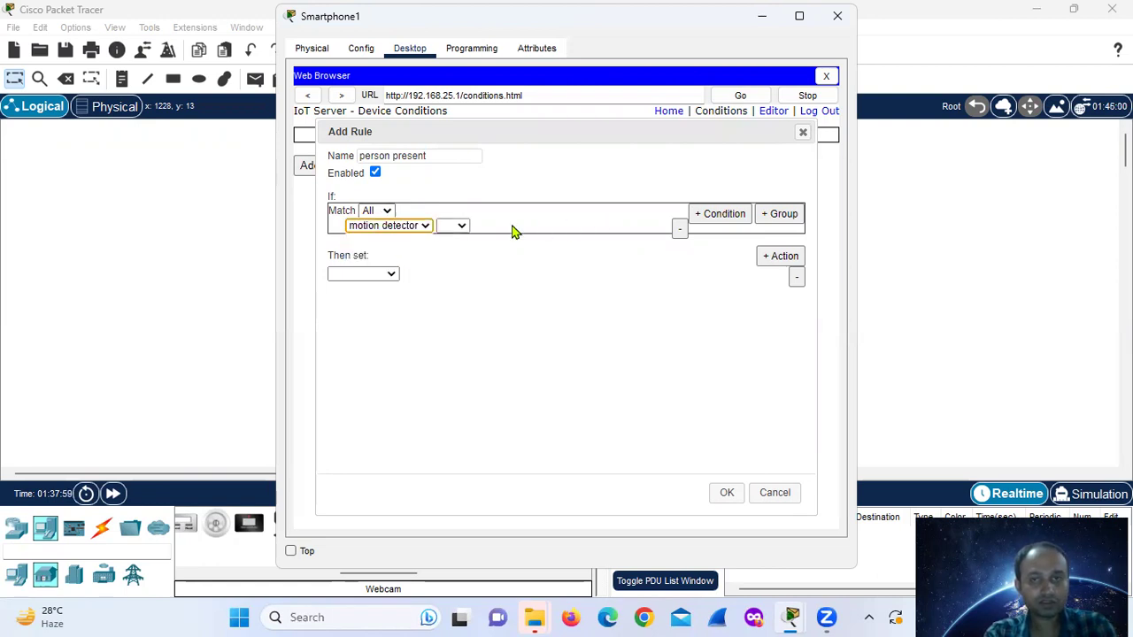
click(460, 227)
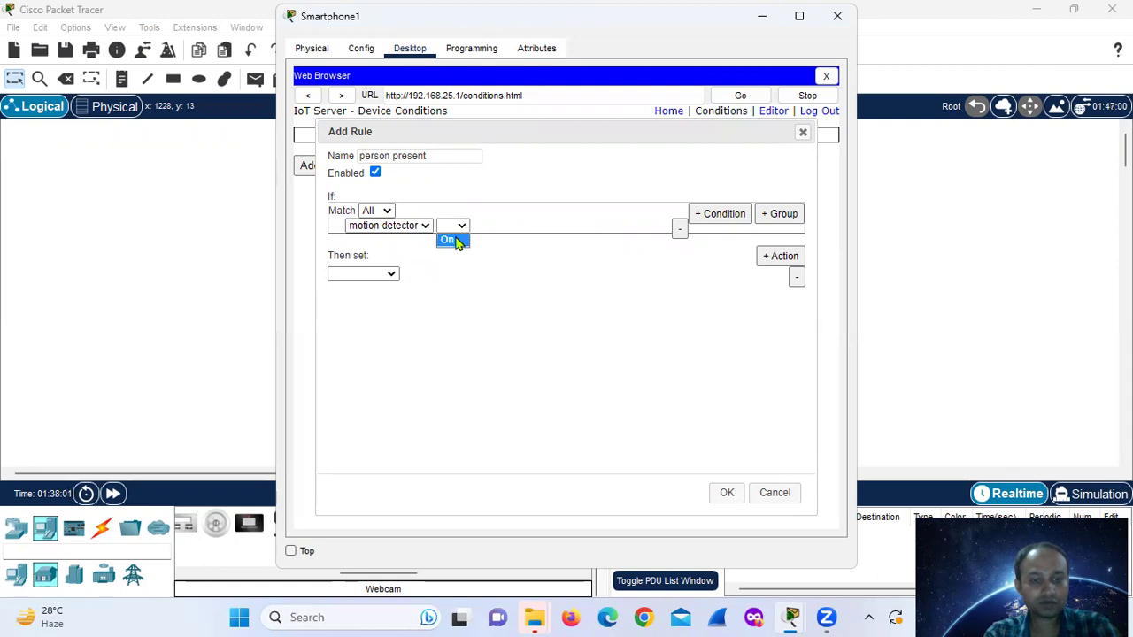
click(457, 243)
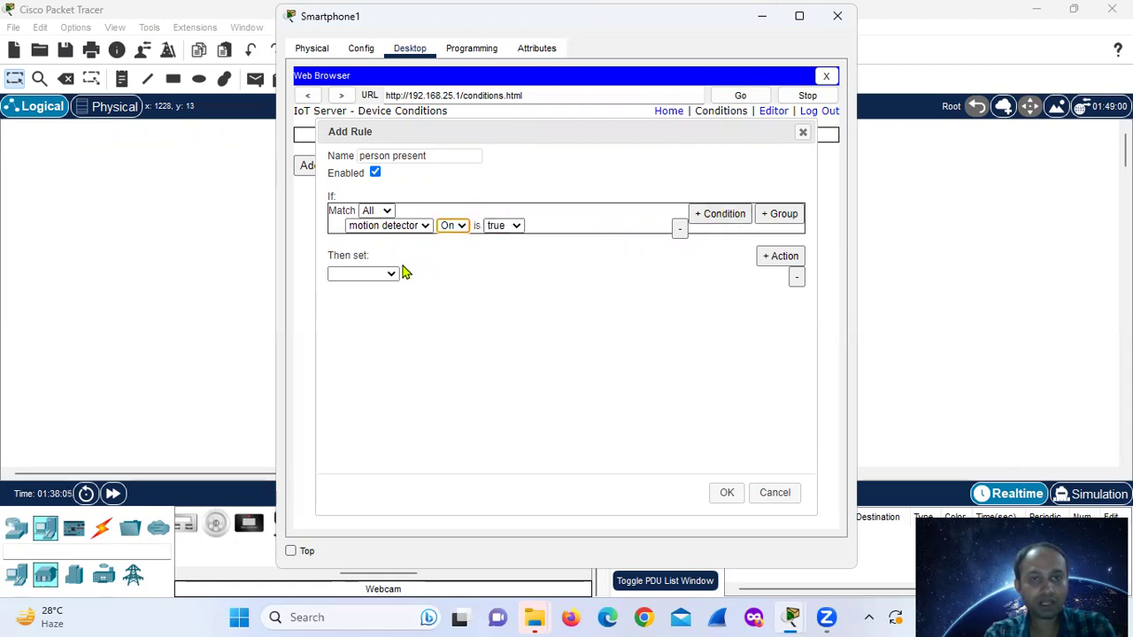
- Add actions setting webcamera On and alarm On to true, then save the rule
click(370, 275)
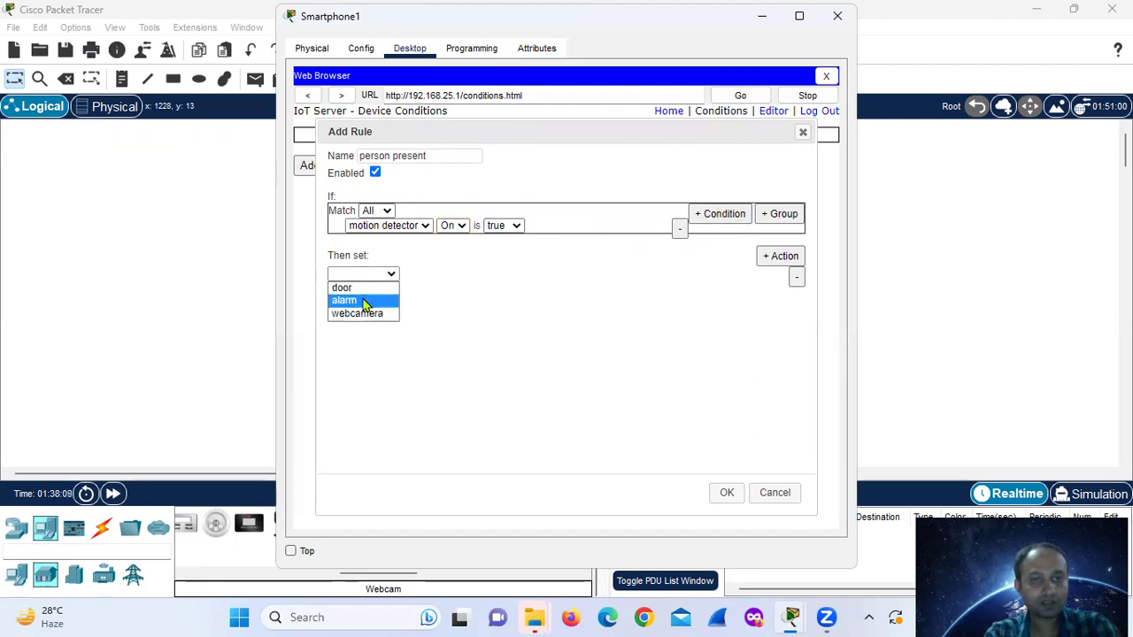
click(363, 315)
click(423, 276)
click(413, 289)
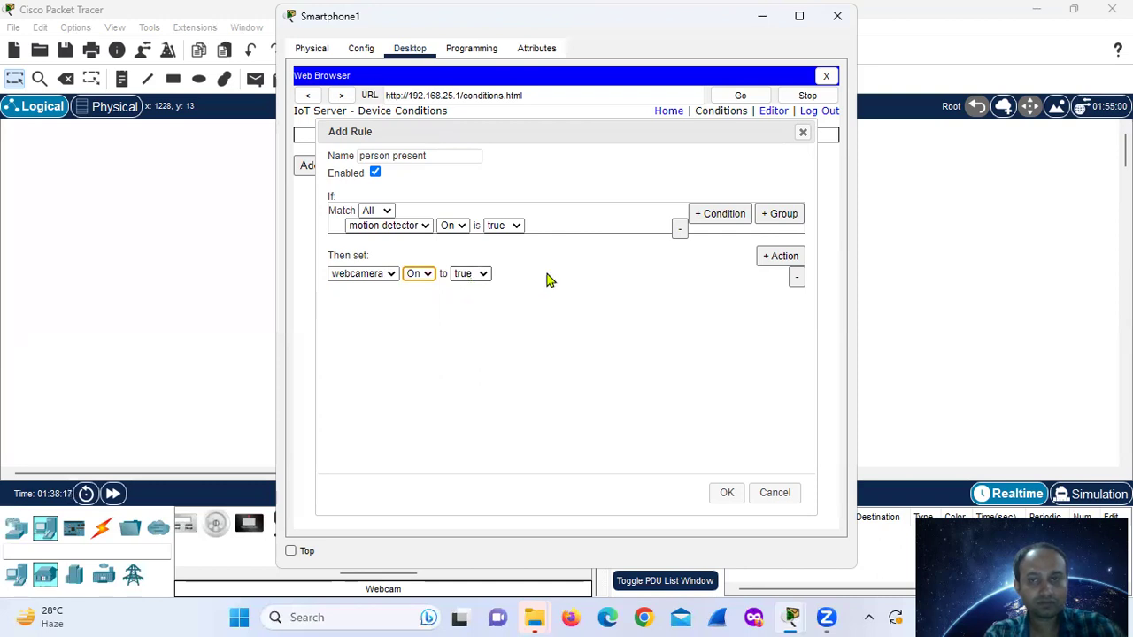
click(782, 256)
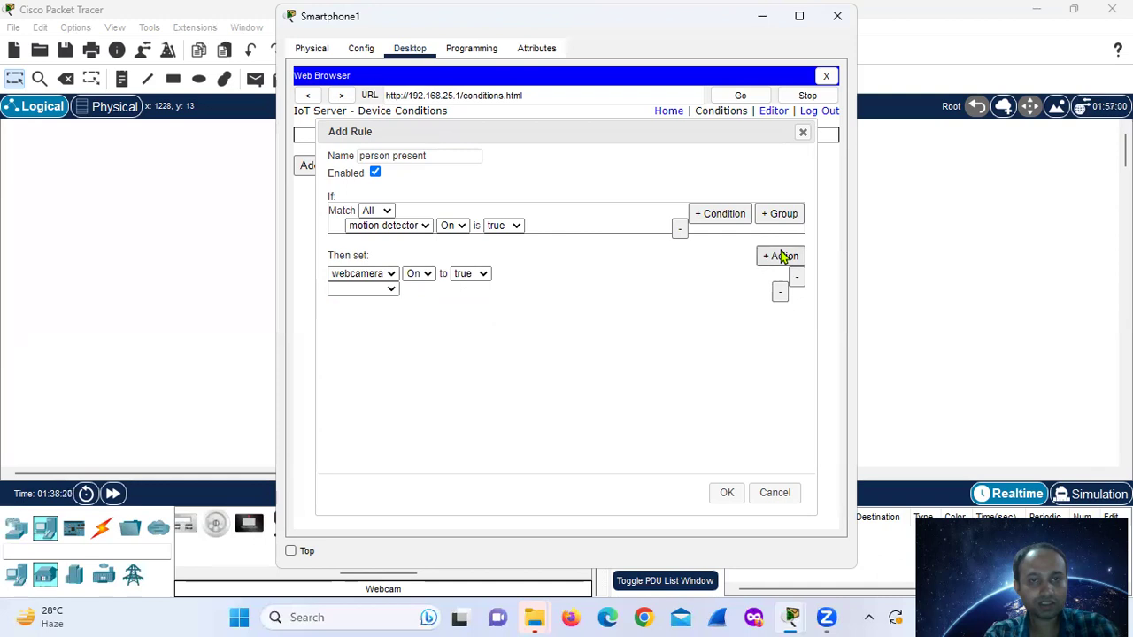
click(339, 292)
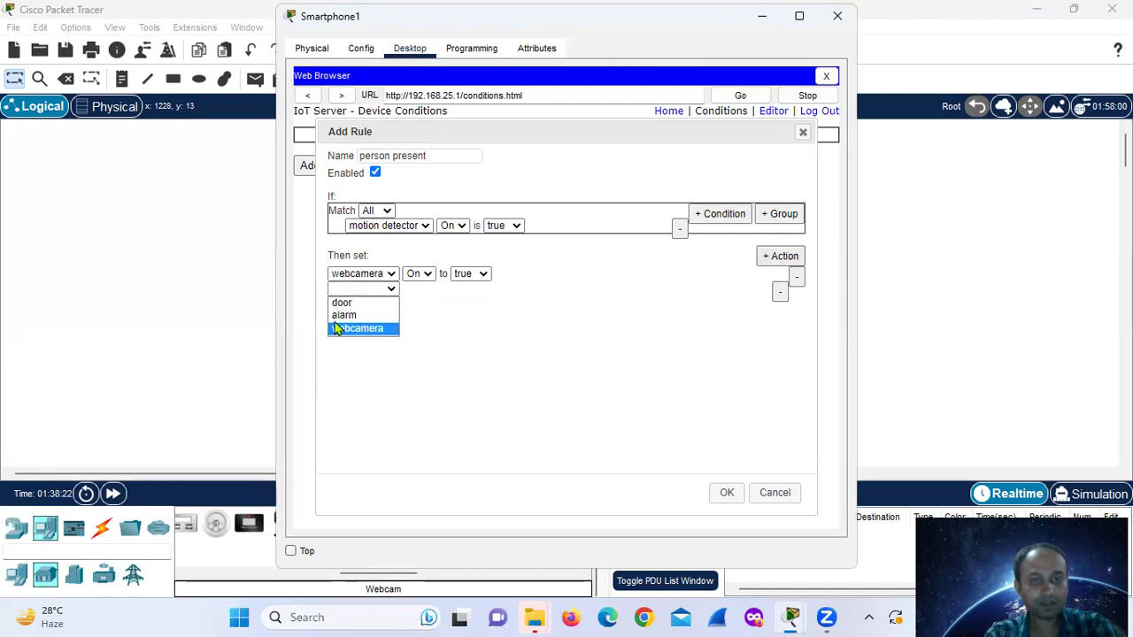
click(341, 315)
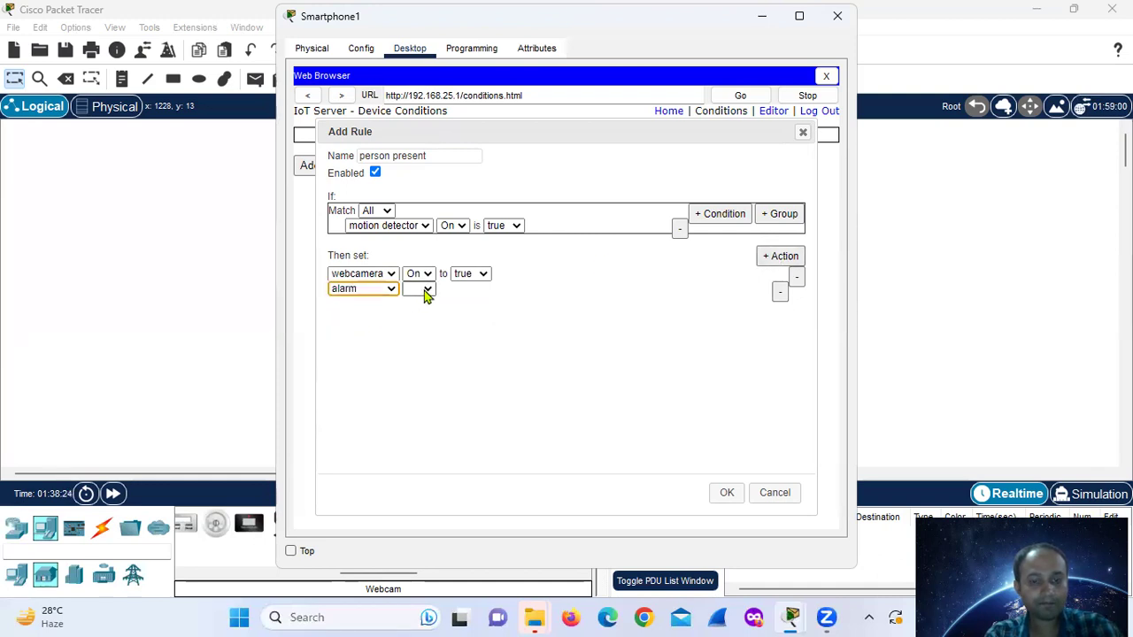
click(425, 292)
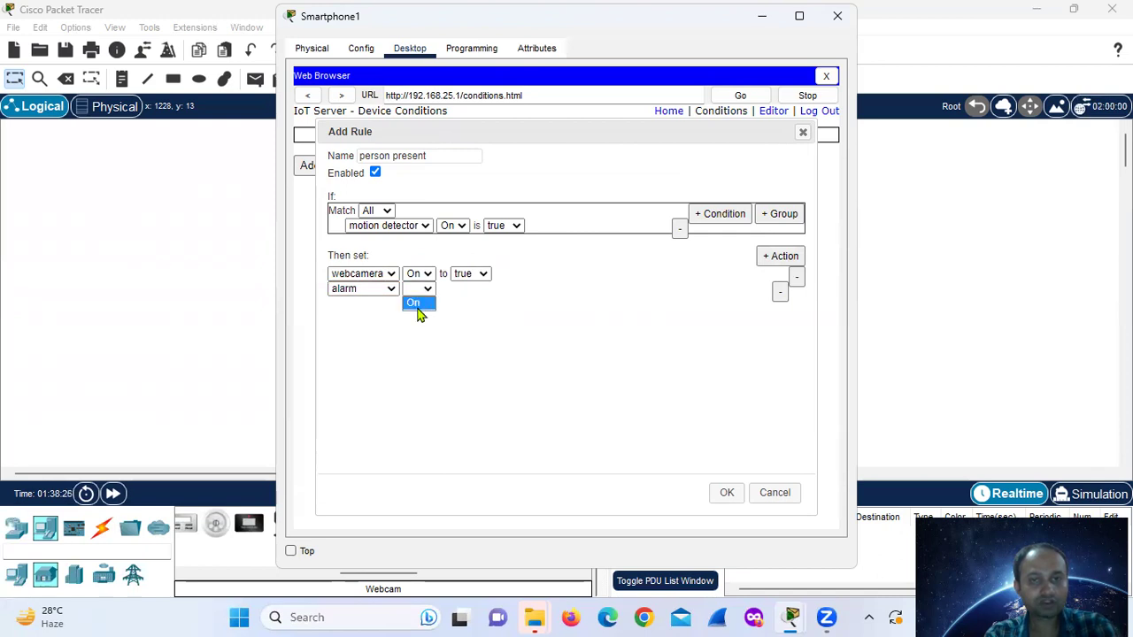
click(414, 303)
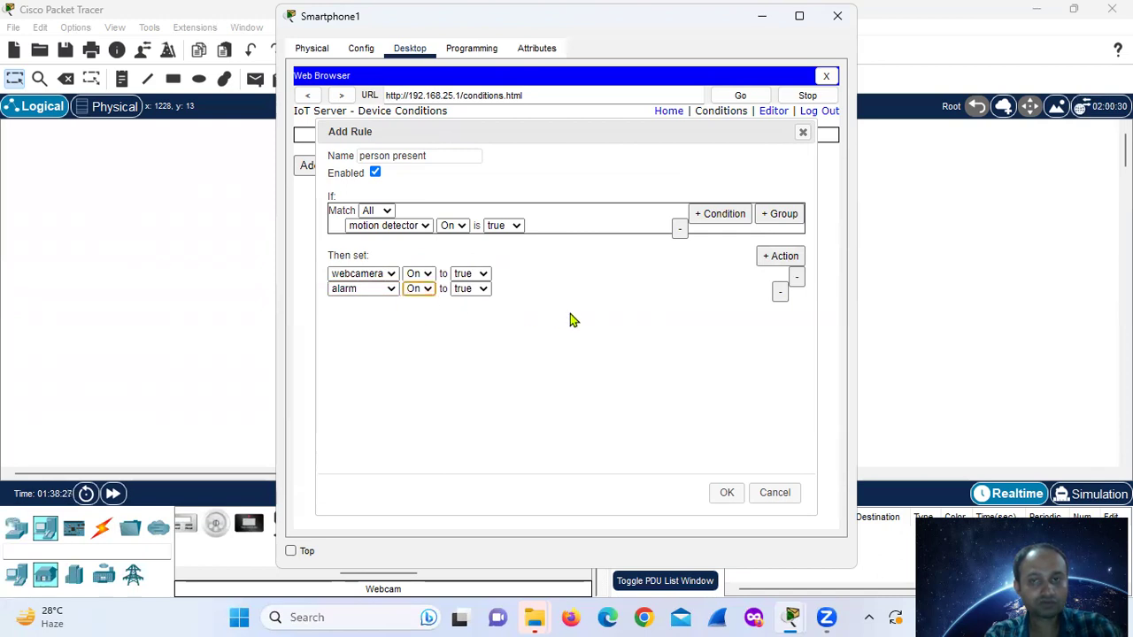
click(724, 493)
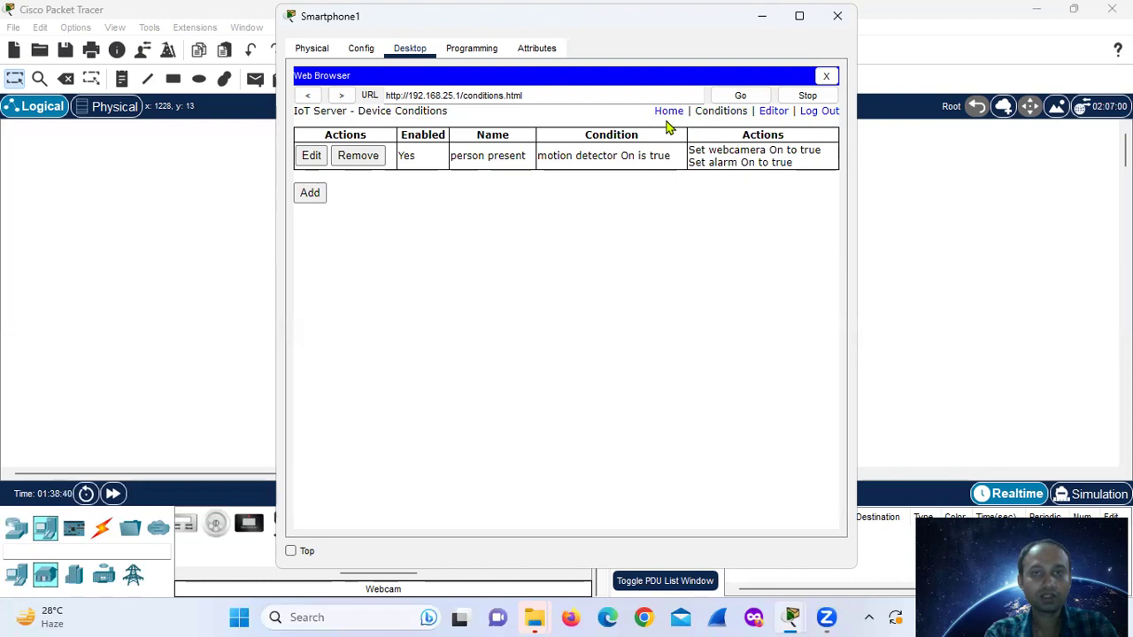
- Start a 'not person' rule triggered when motion detector On is false
click(308, 200)
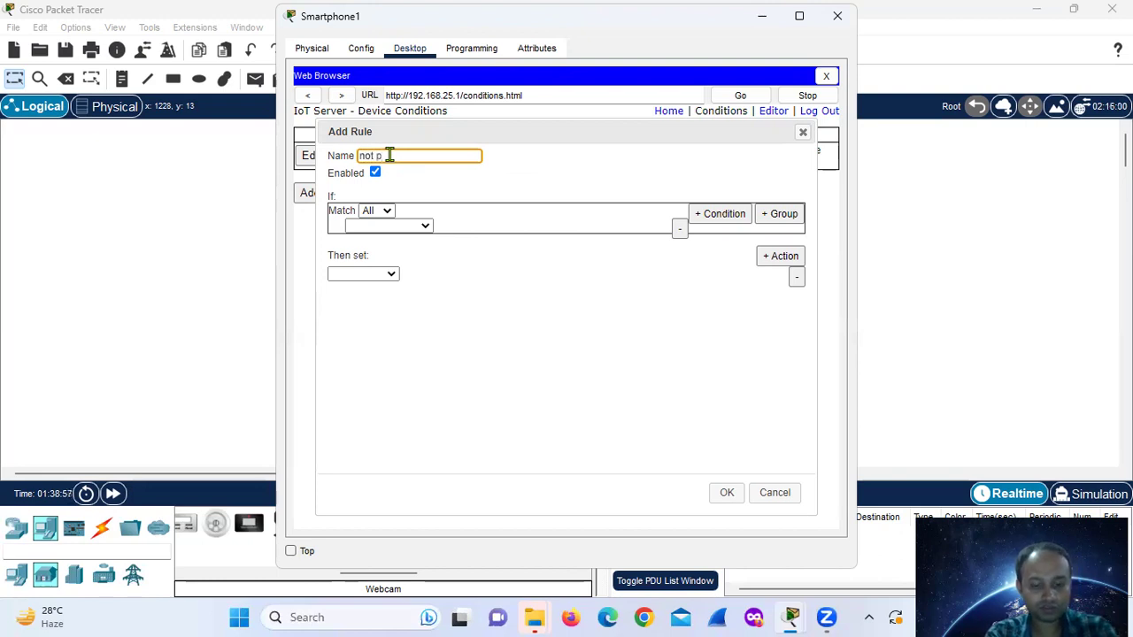
text(n)
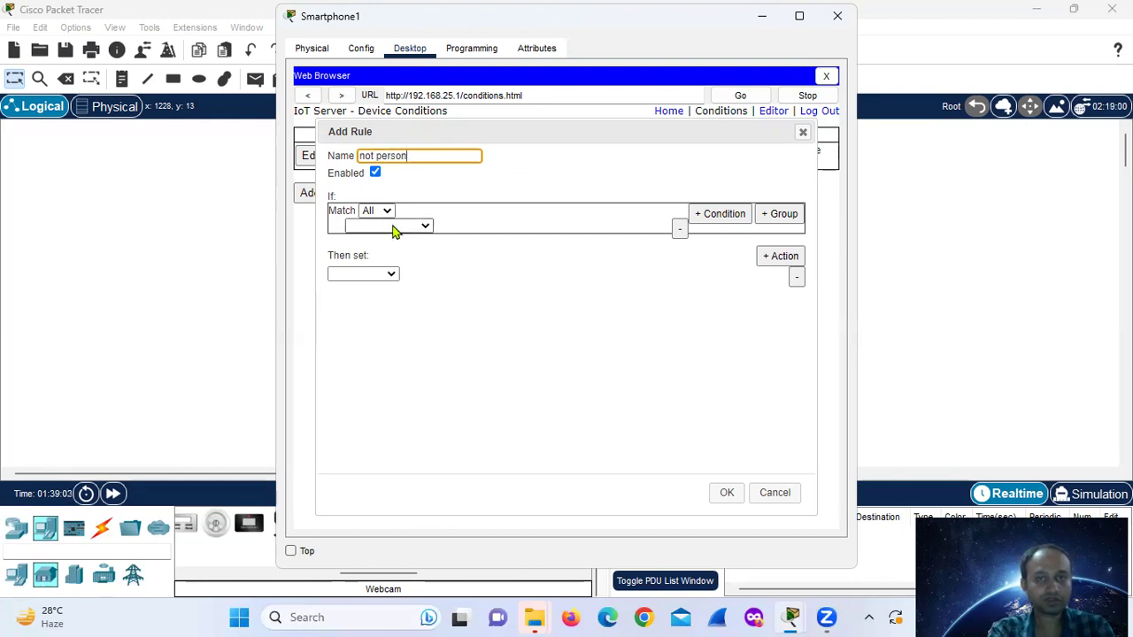
click(394, 228)
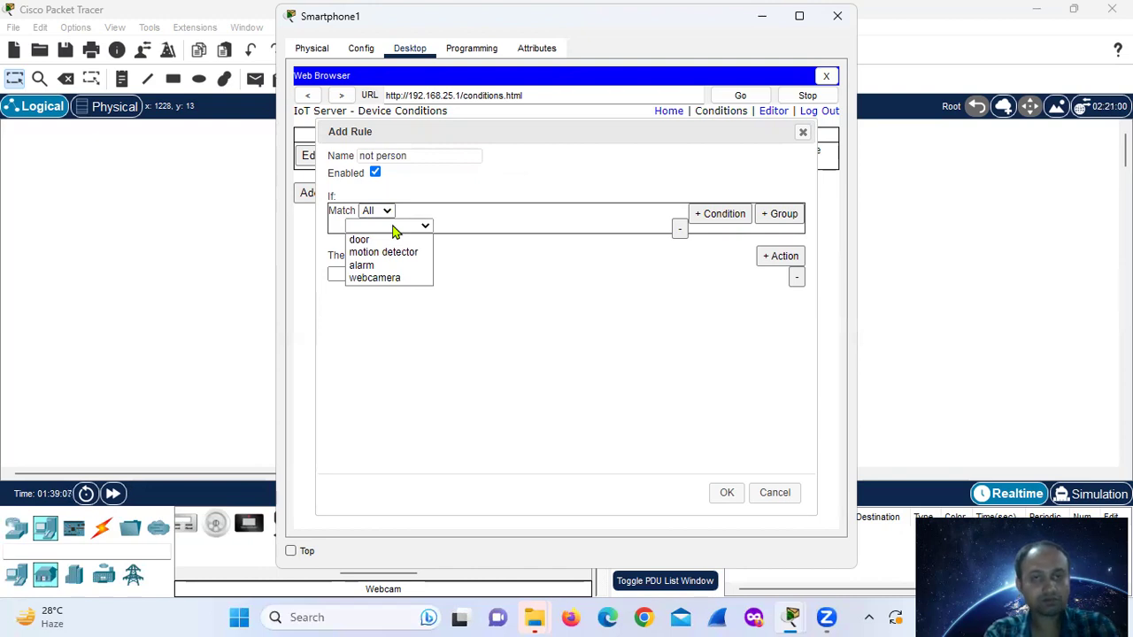
click(400, 252)
click(452, 226)
click(450, 241)
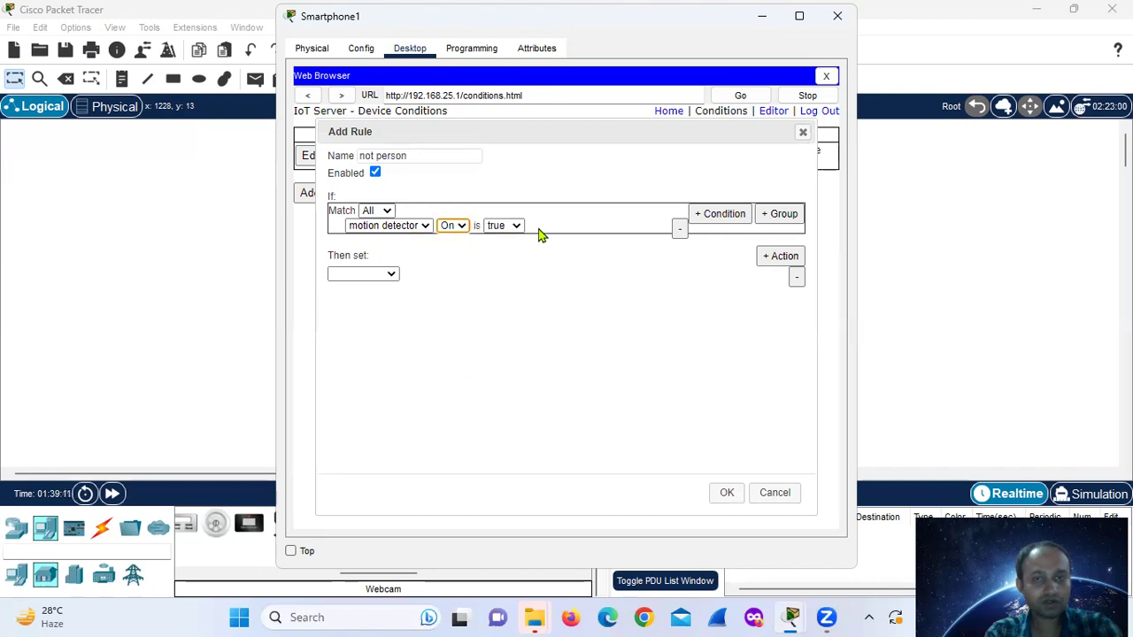
click(512, 227)
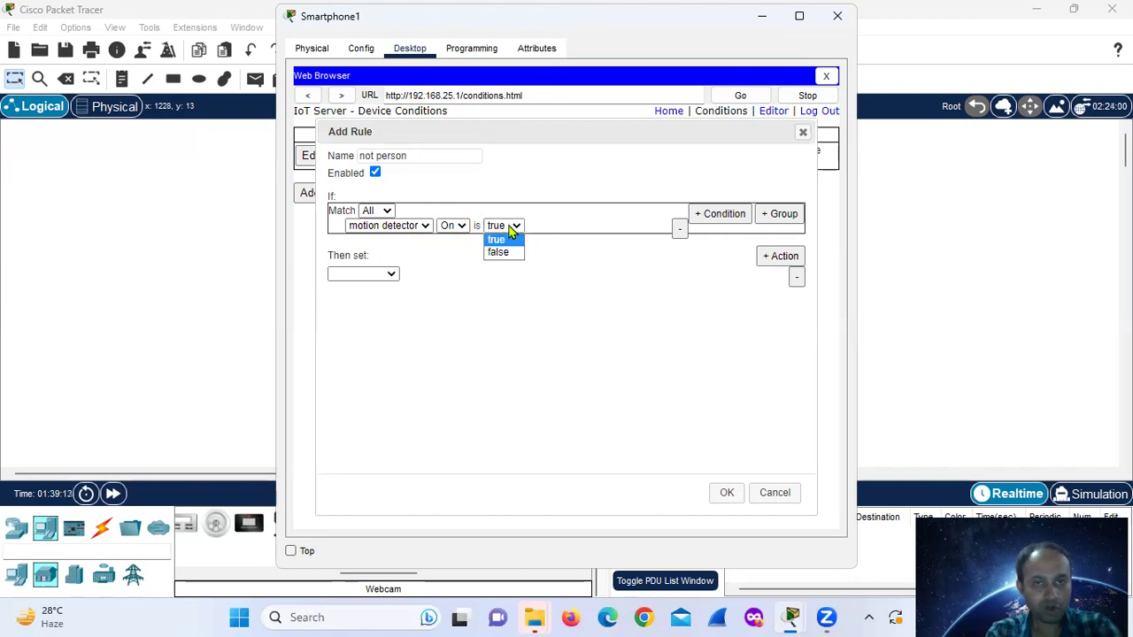
click(500, 253)
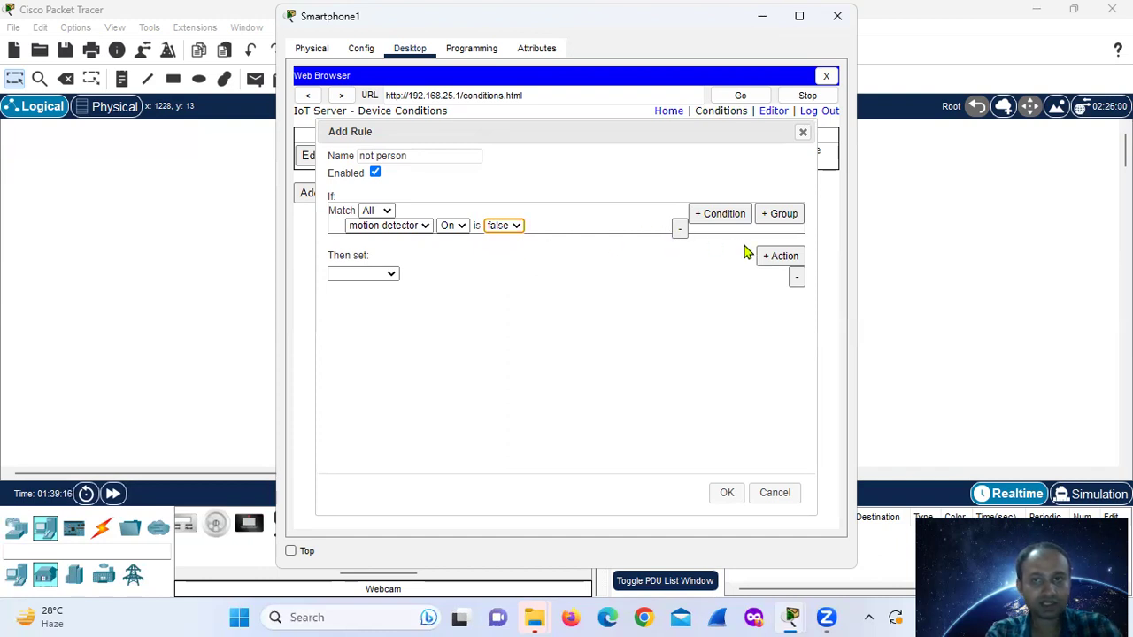
- Add an action setting the webcamera's On to false
click(362, 274)
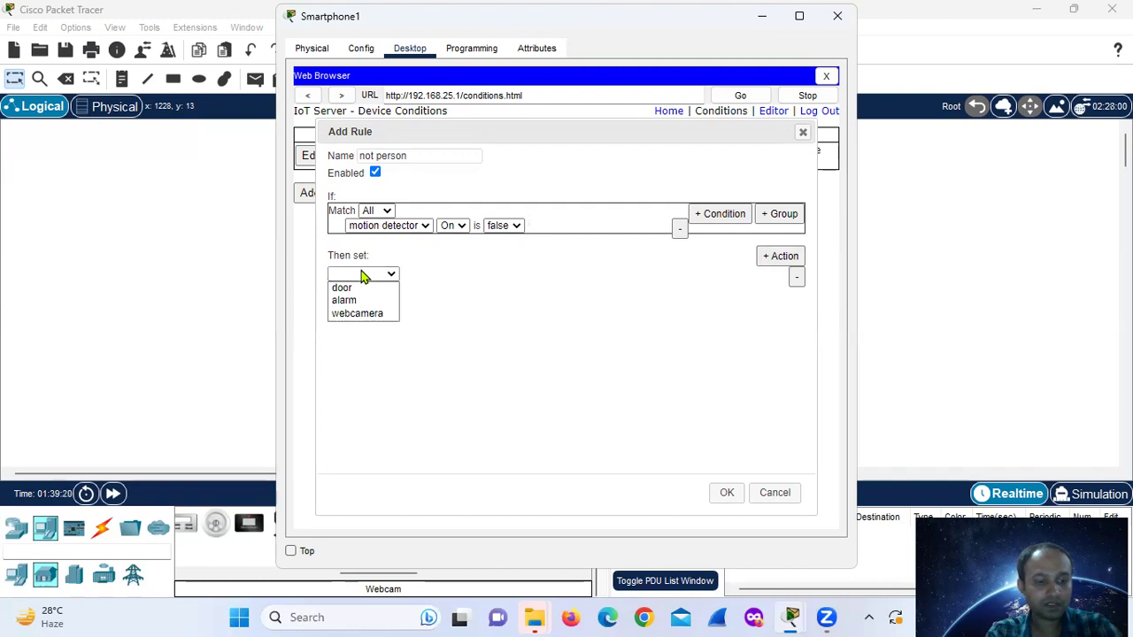
click(368, 314)
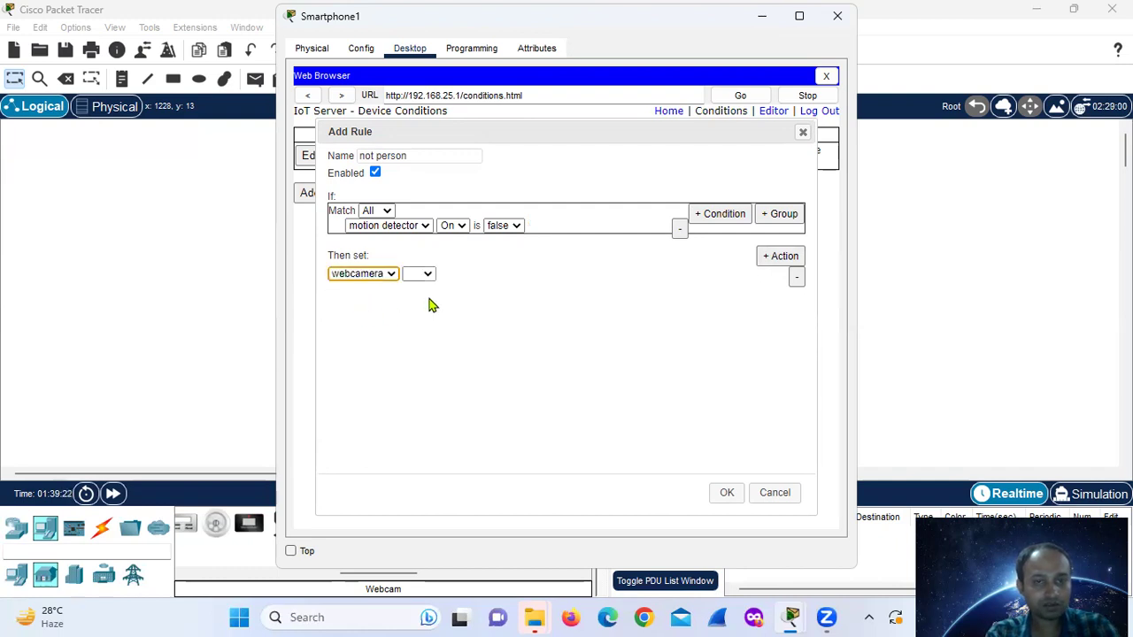
click(426, 275)
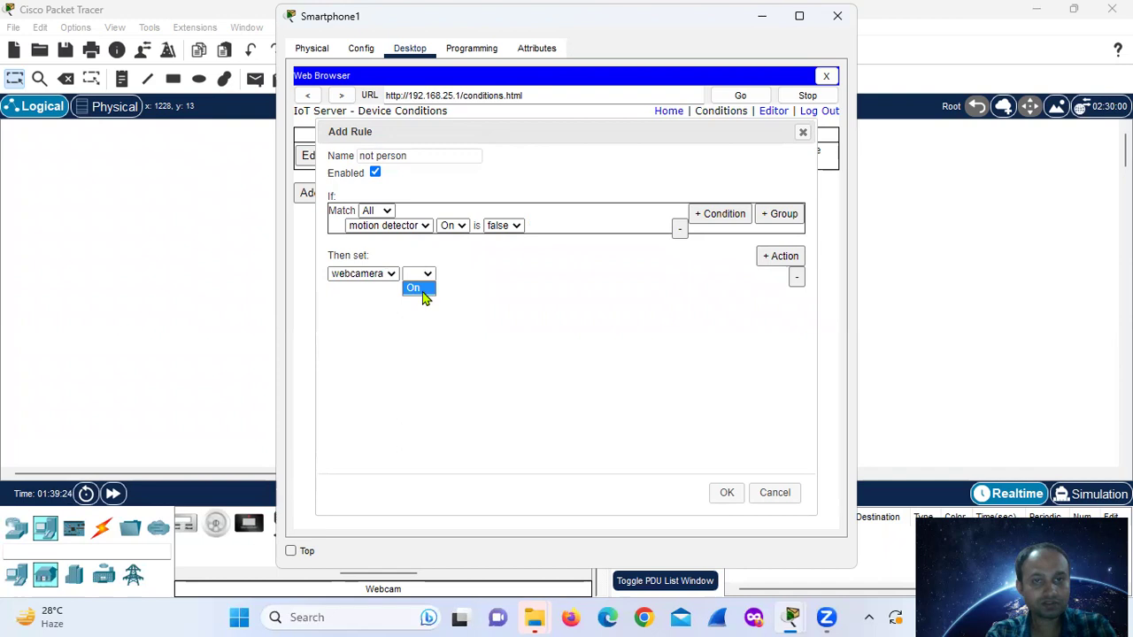
click(421, 289)
click(482, 276)
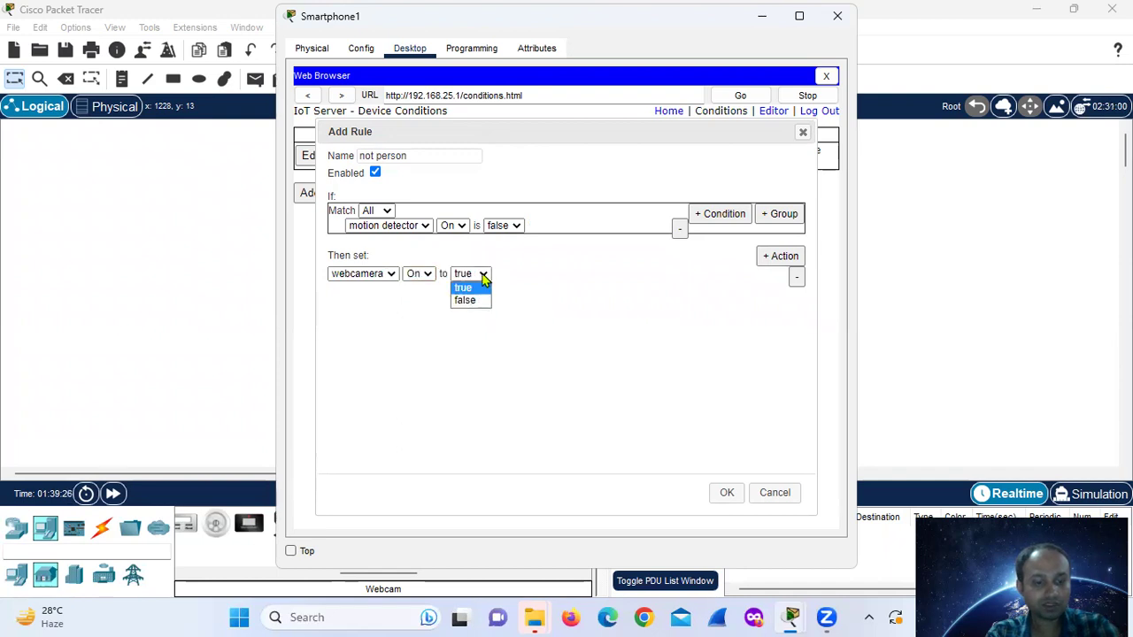
click(469, 300)
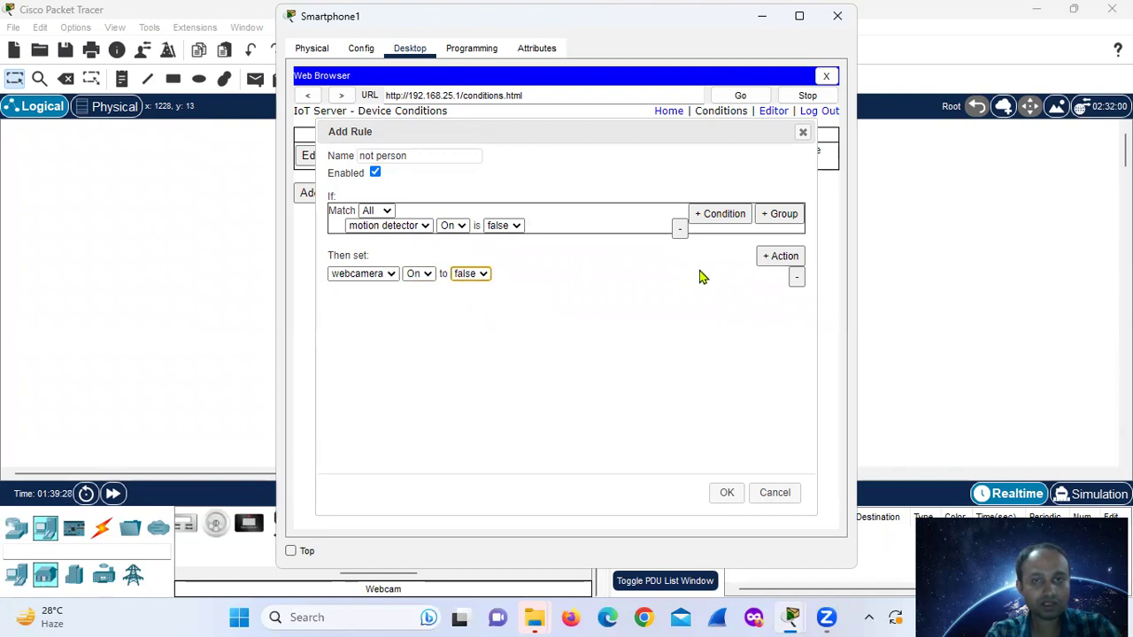
- Add a second action setting the alarm's On to false and save the rule
click(771, 260)
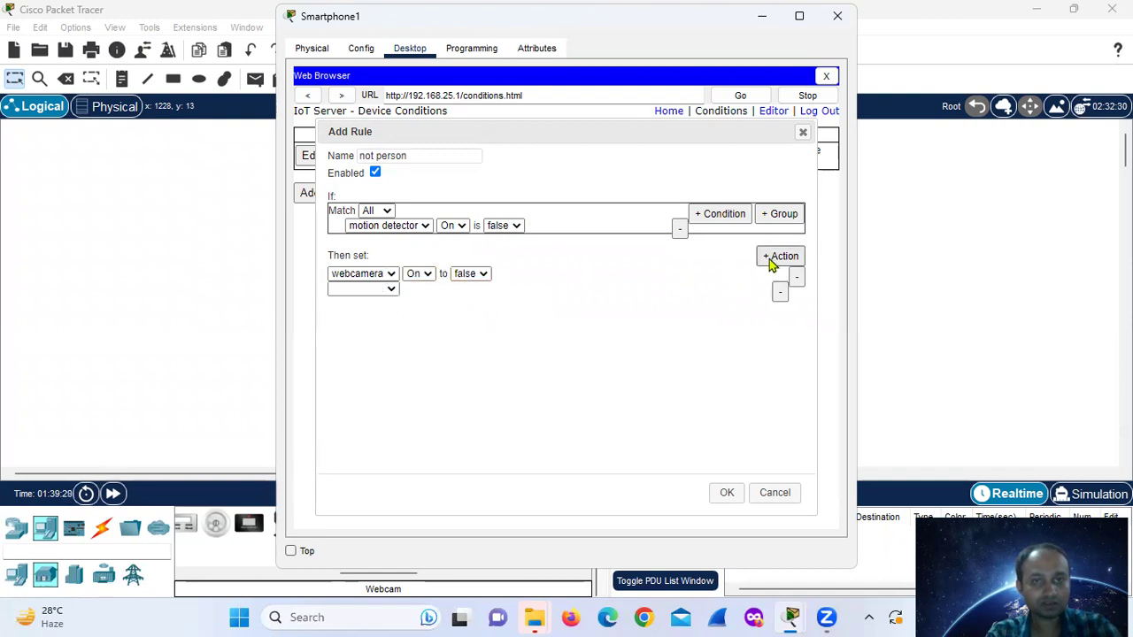
click(367, 291)
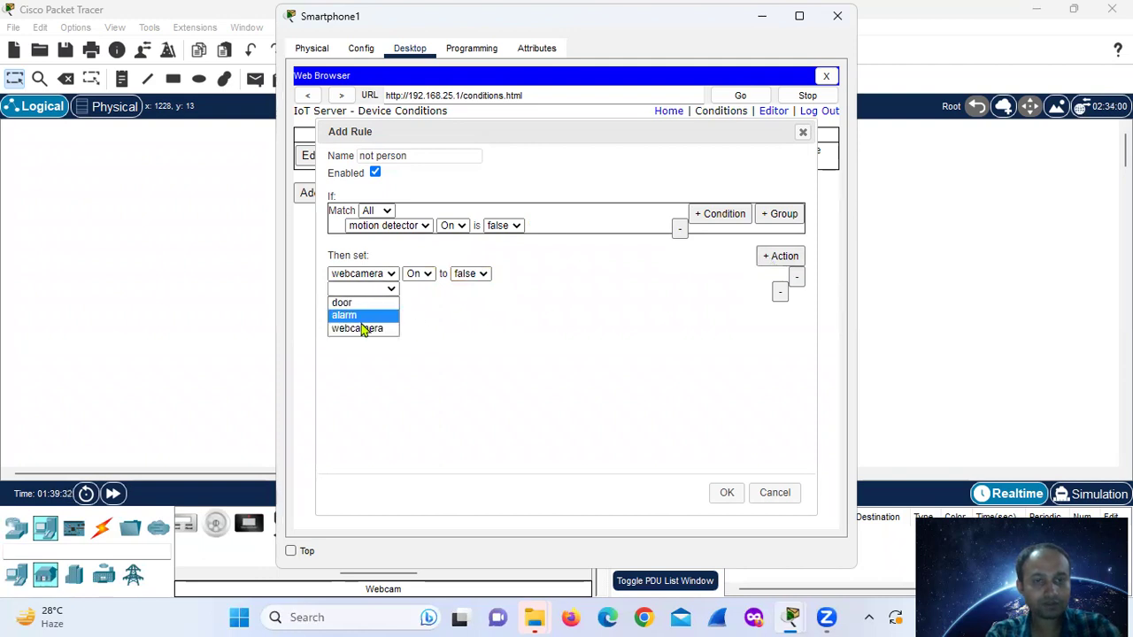
click(365, 317)
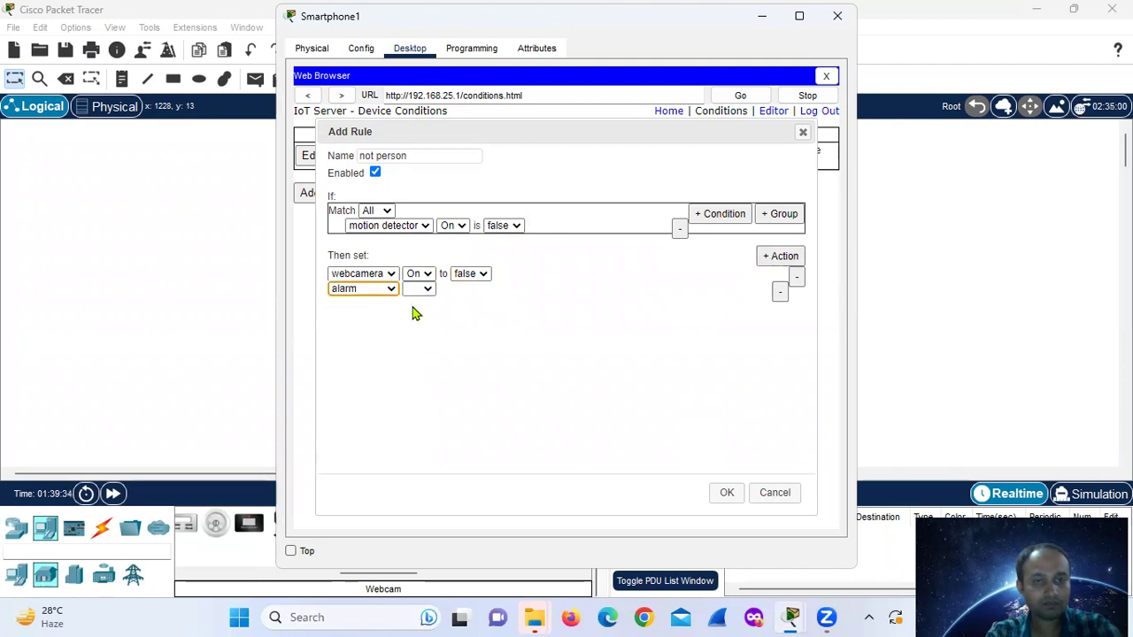
click(426, 289)
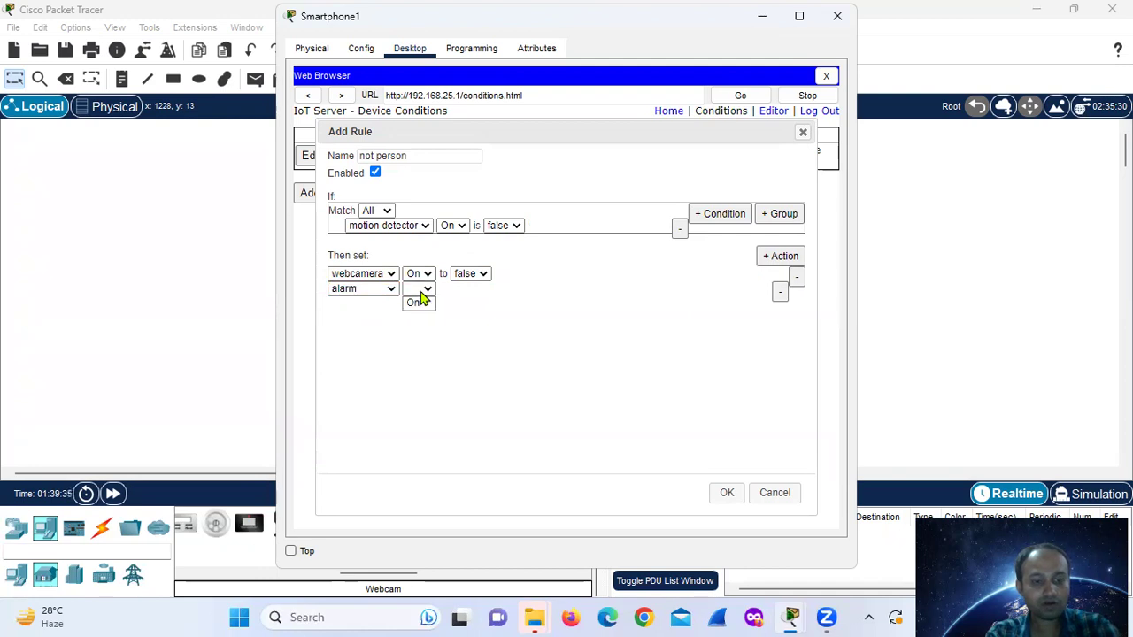
click(421, 302)
click(475, 293)
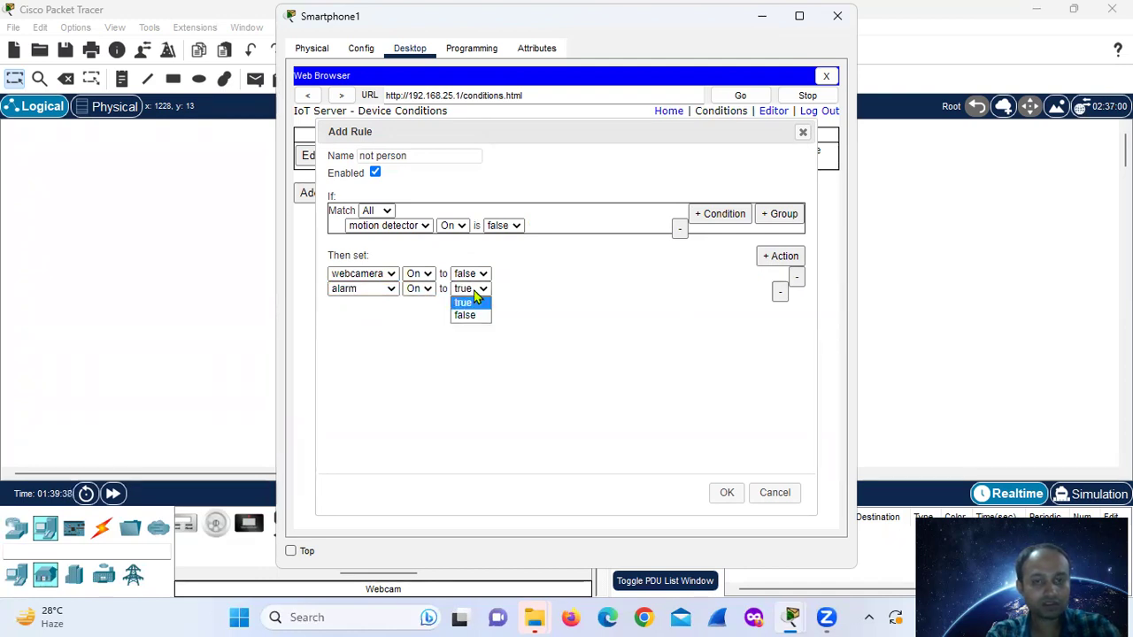
click(464, 315)
click(728, 494)
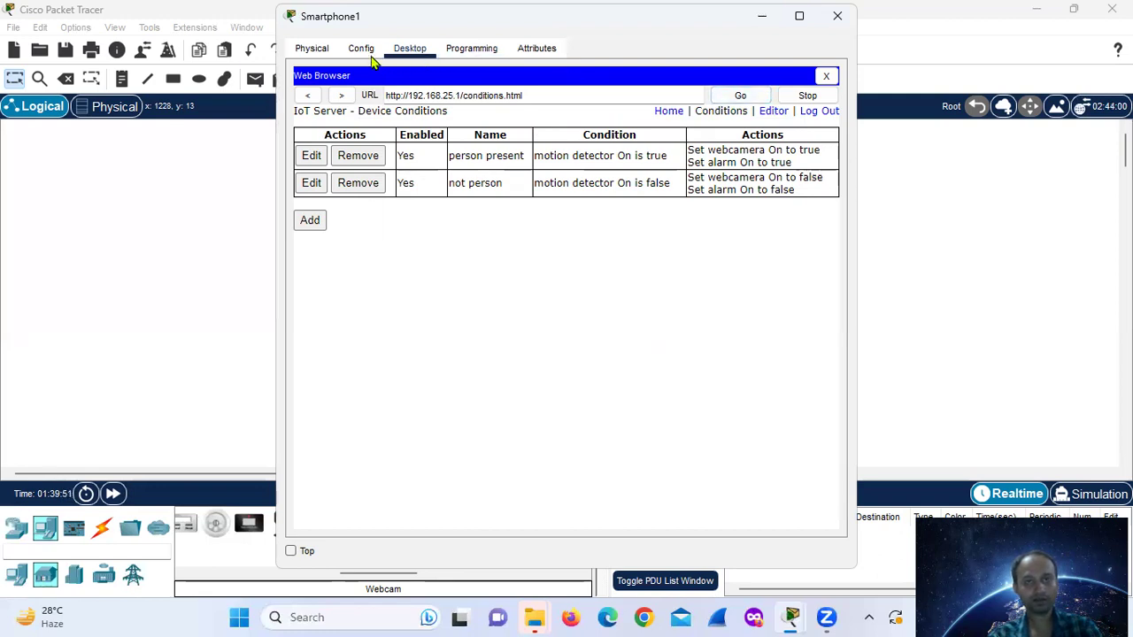
- Return the smartphone browser to the IoT Server device list
click(762, 14)
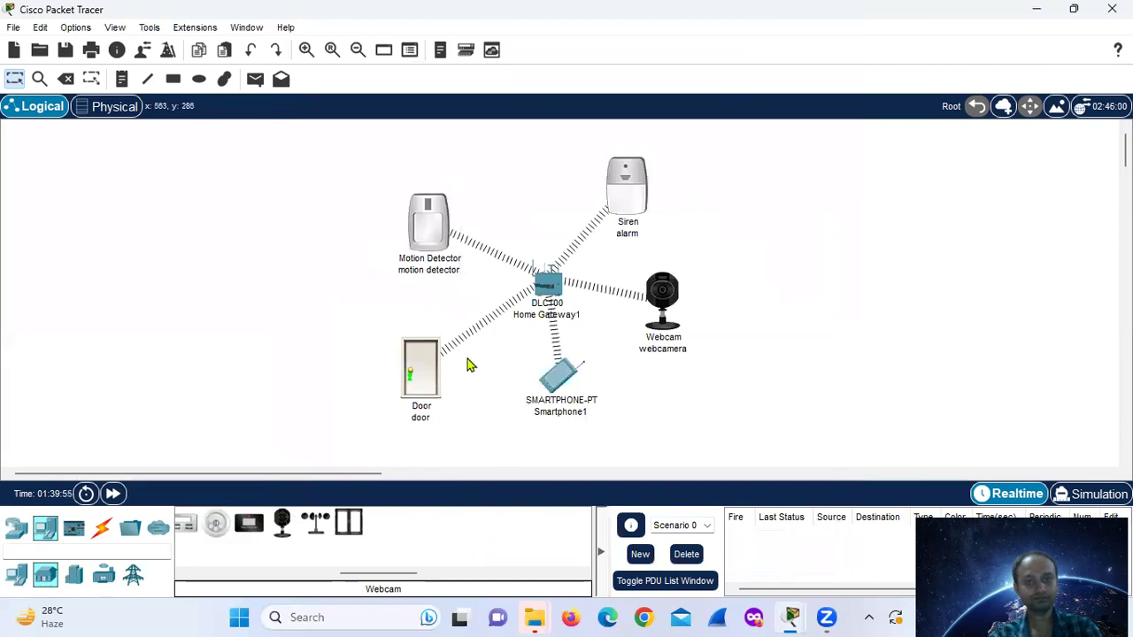
mouse_move(785, 616)
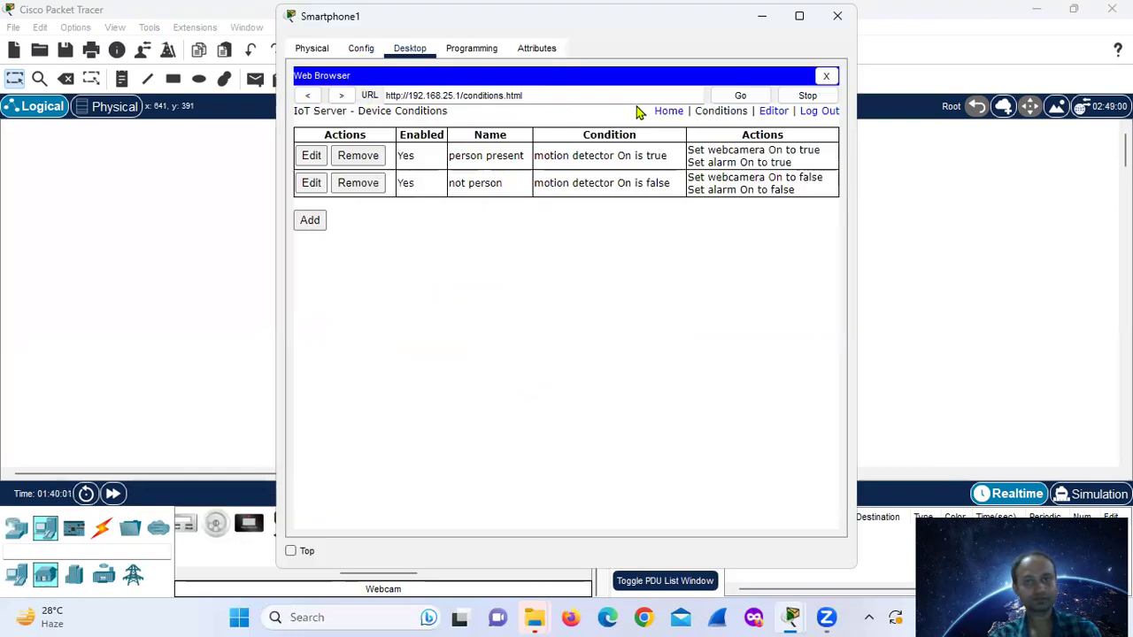
click(669, 113)
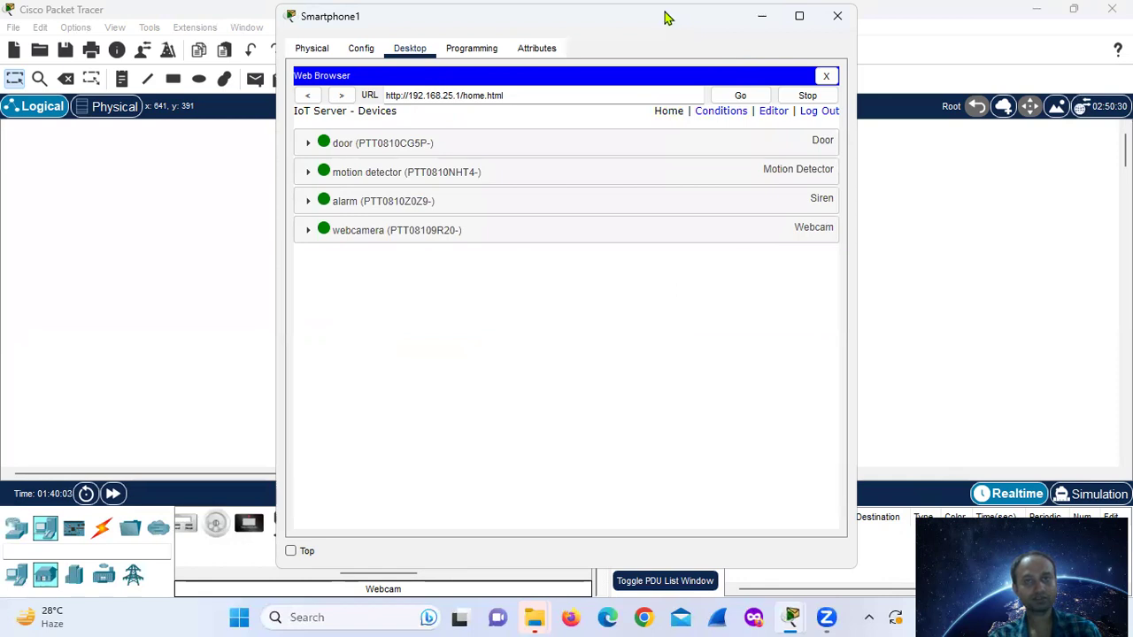
- Move the Smartphone1 window aside and close it to reveal the topology
drag(668, 18, 418, 38)
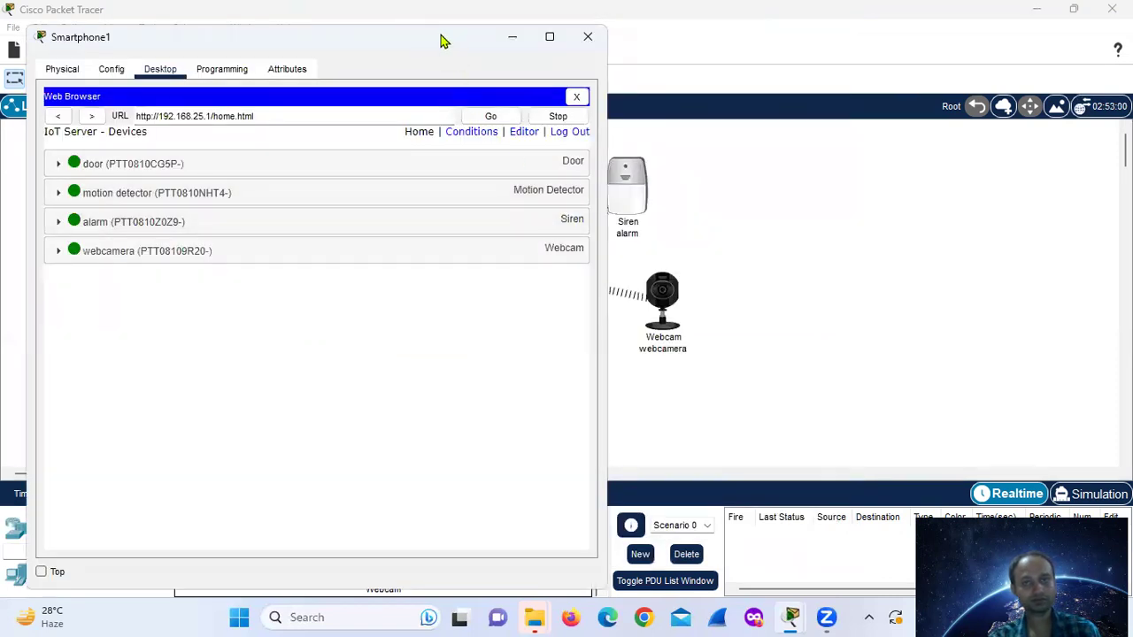
drag(443, 41, 239, 4)
click(1071, 18)
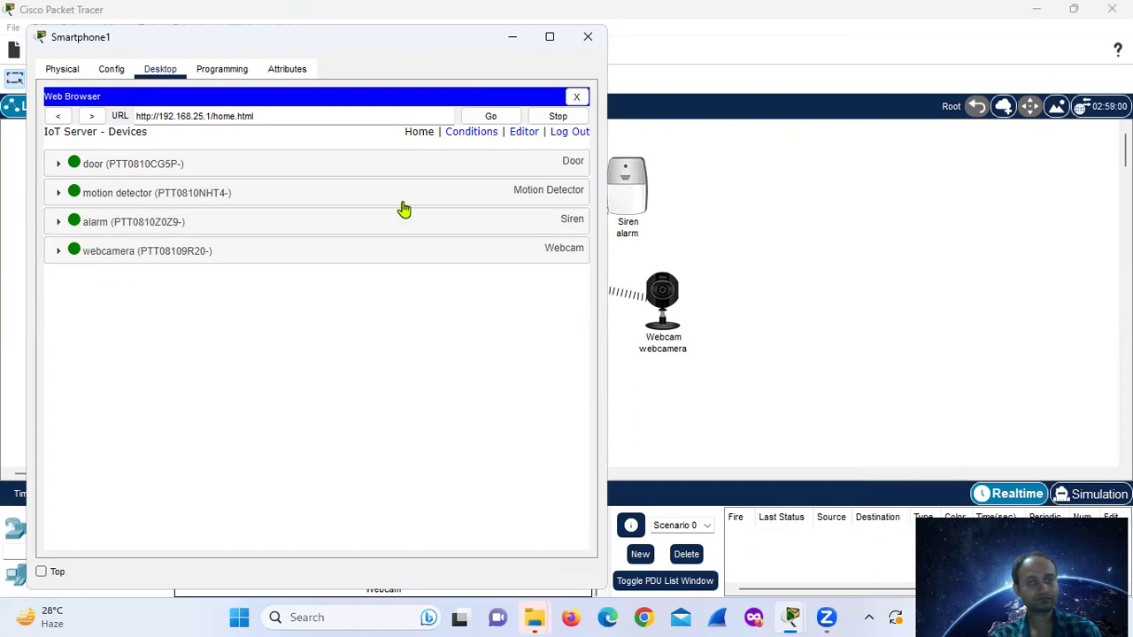
key(alt+F4)
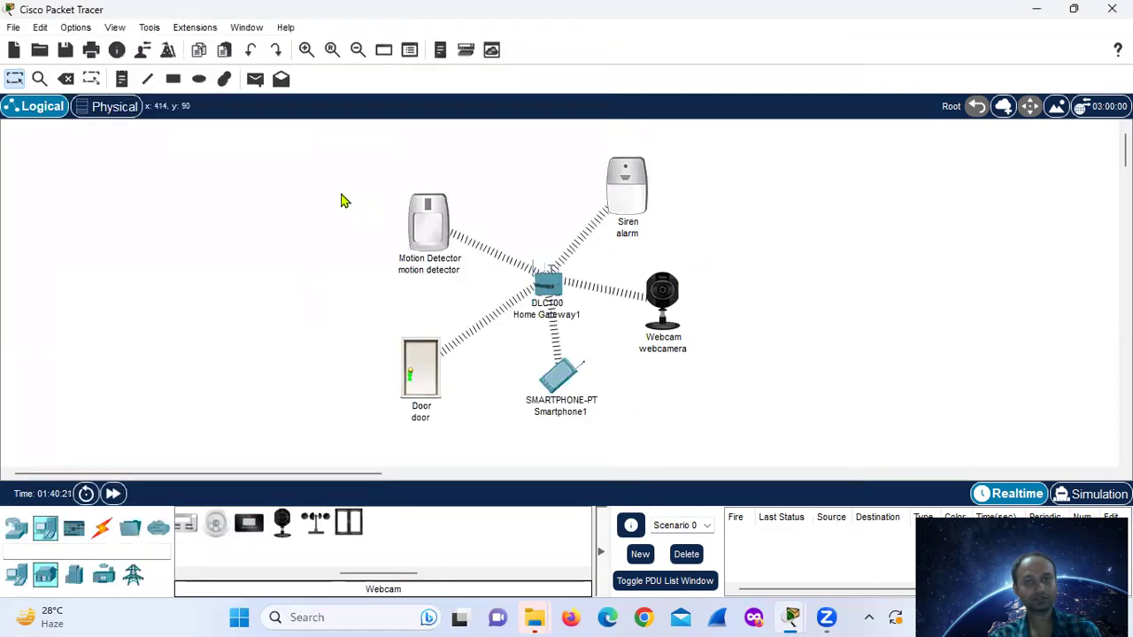
- Box-select all six smart-home devices on the workspace to reposition them
drag(342, 147, 731, 428)
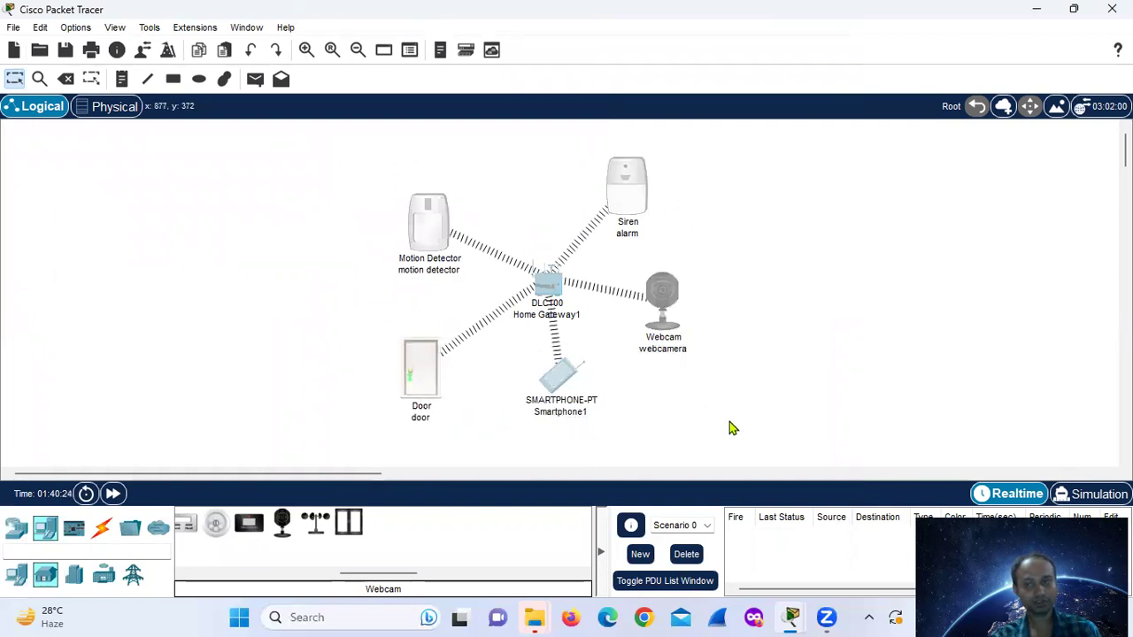
click(584, 344)
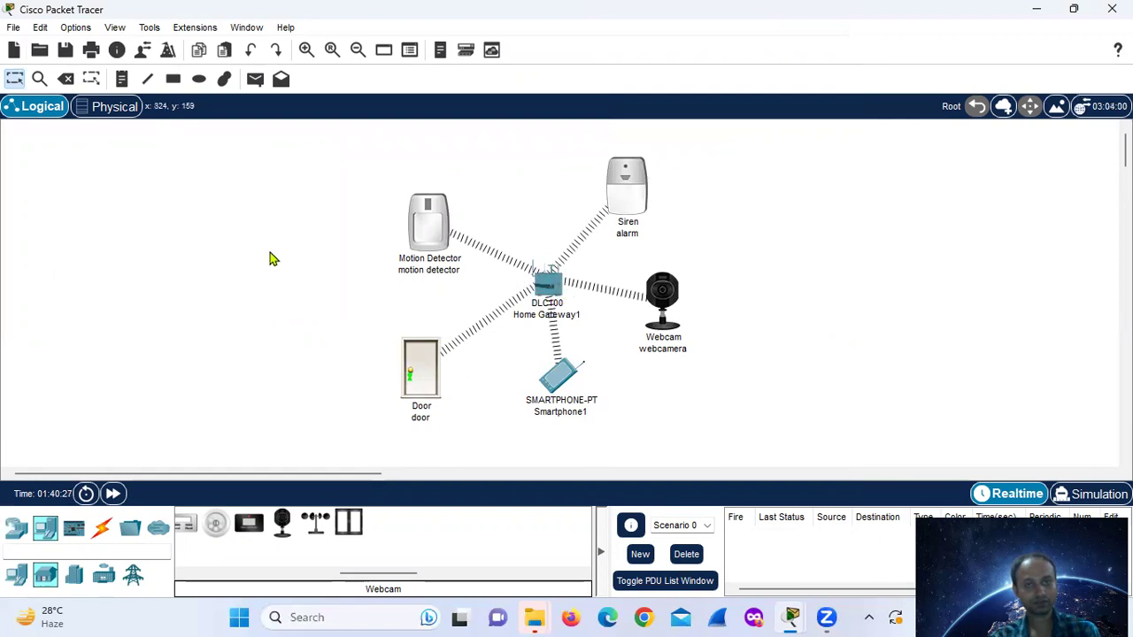
drag(359, 148, 755, 448)
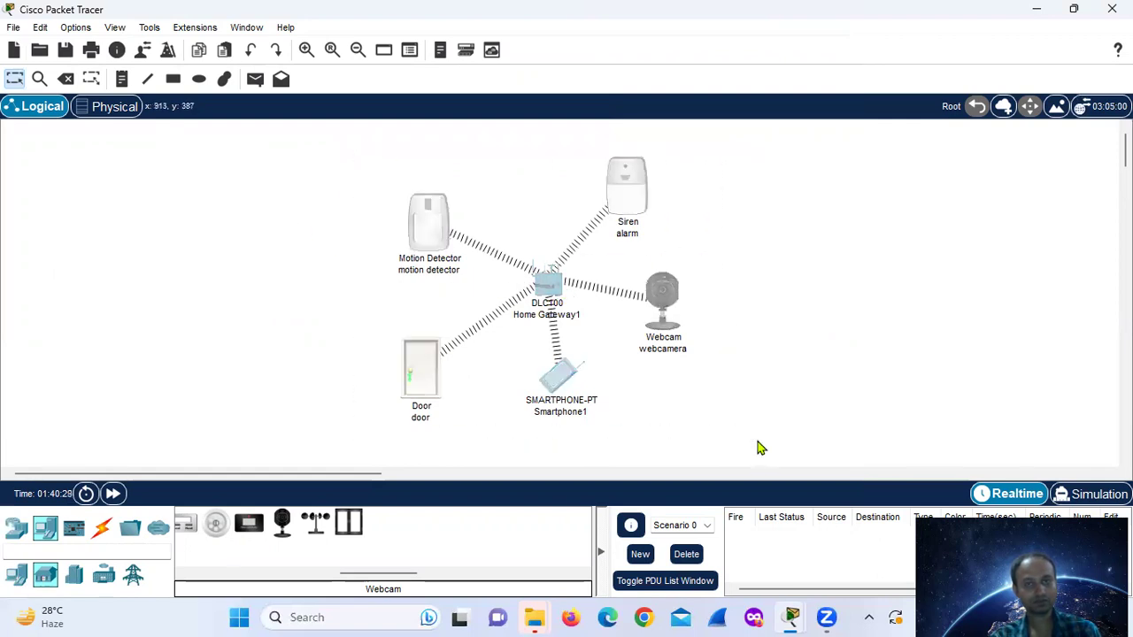
click(325, 203)
drag(362, 160, 701, 433)
click(589, 328)
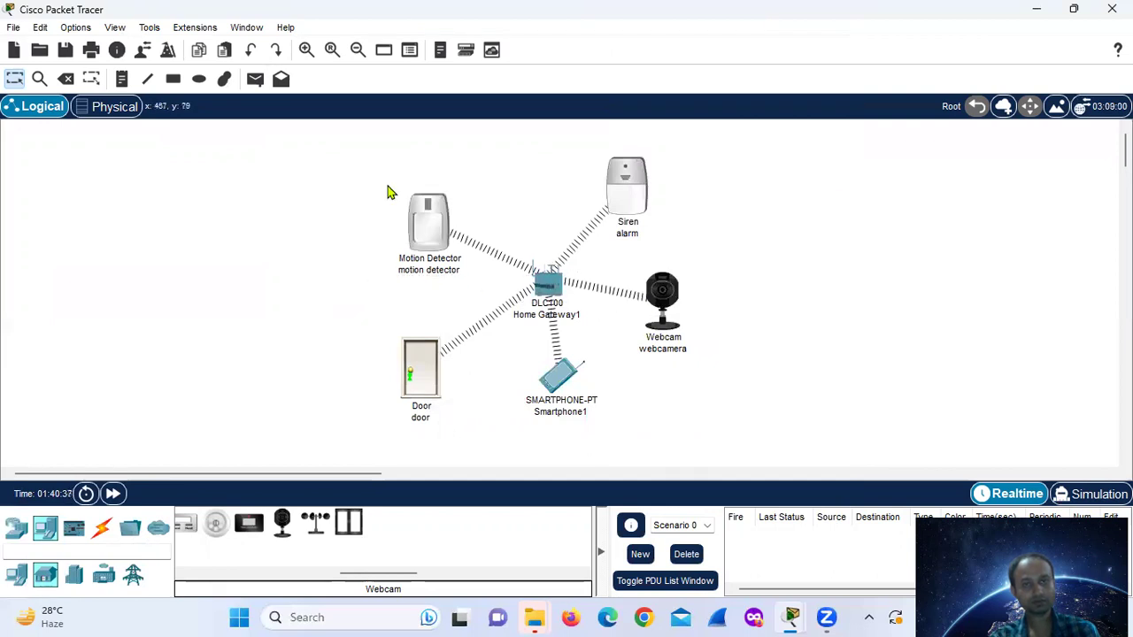
drag(369, 157, 746, 428)
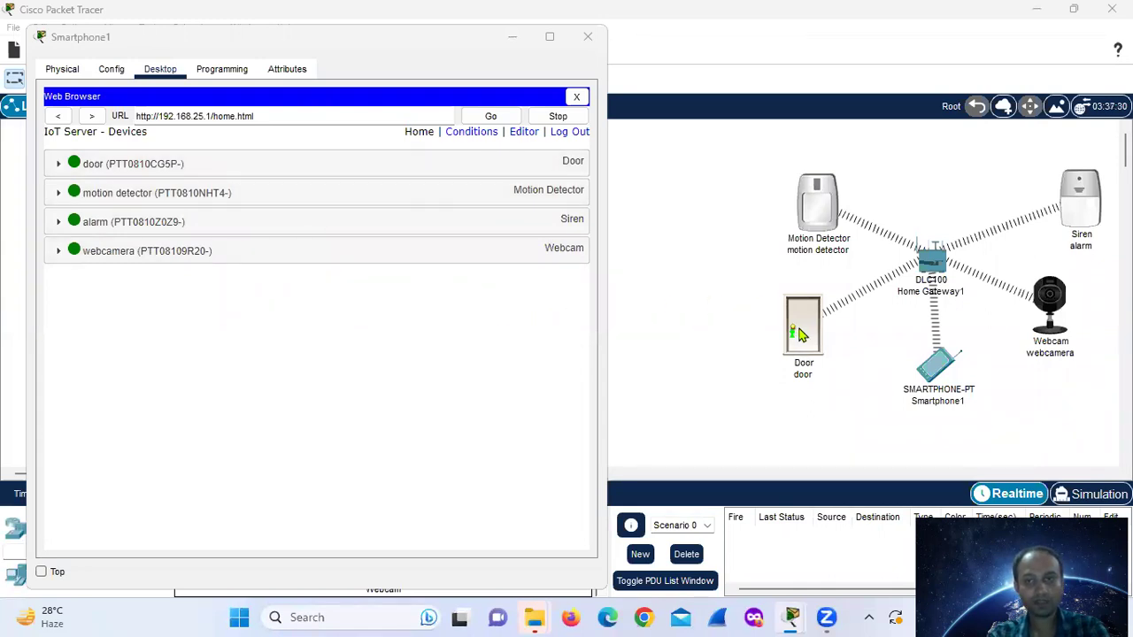
- Trigger the motion detector, then expand the webcamera's details in Smartphone1's device list
alt+click(814, 216)
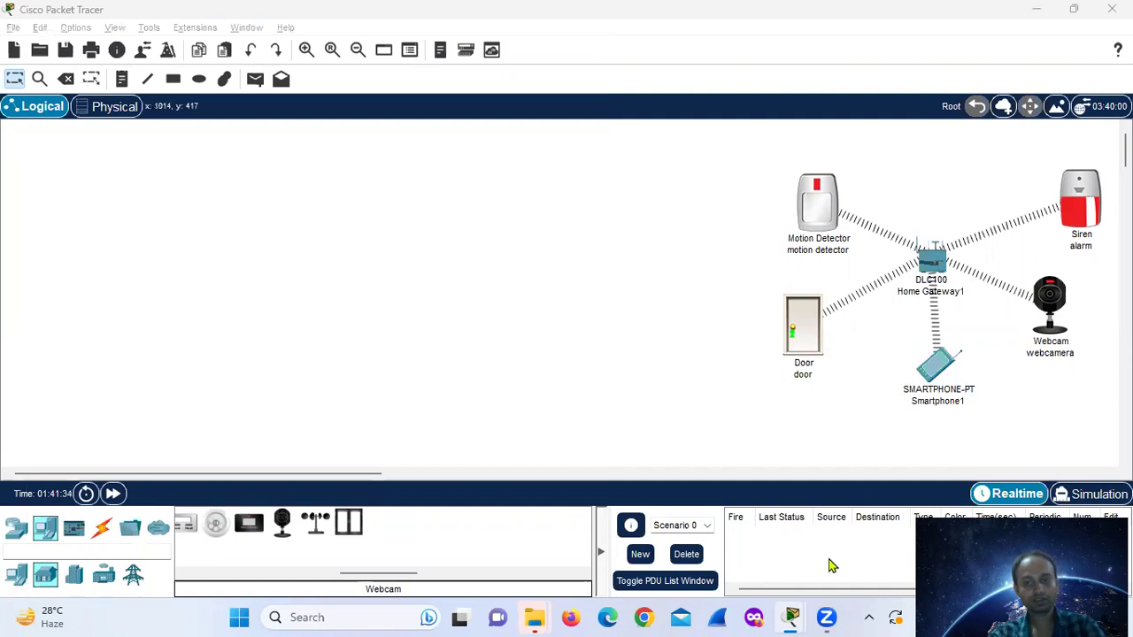
mouse_move(792, 616)
click(876, 531)
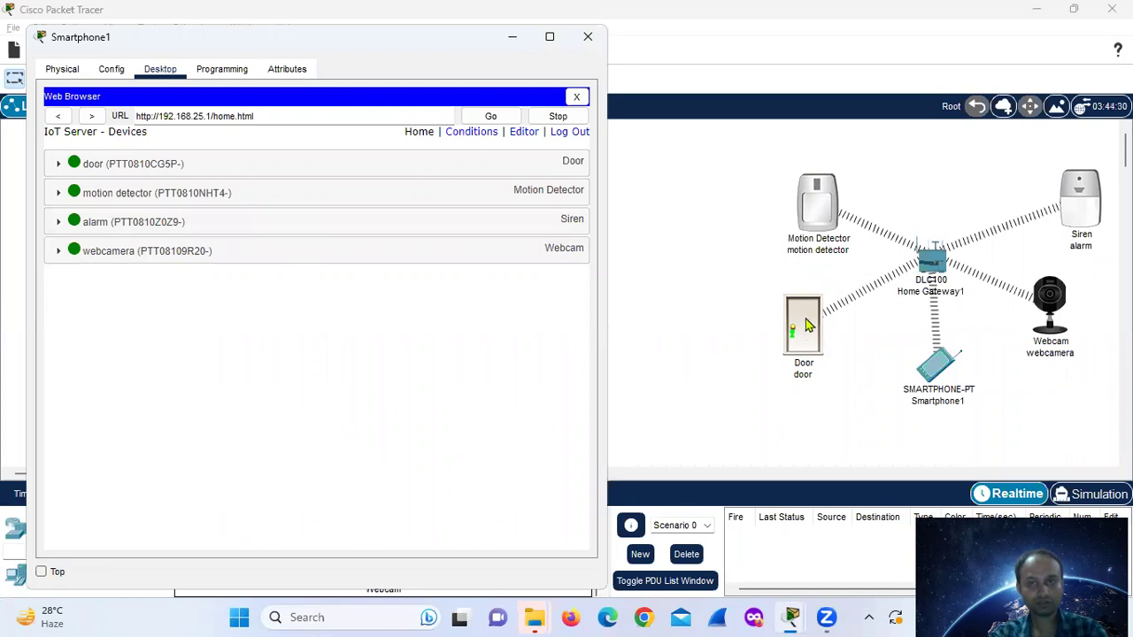
click(554, 250)
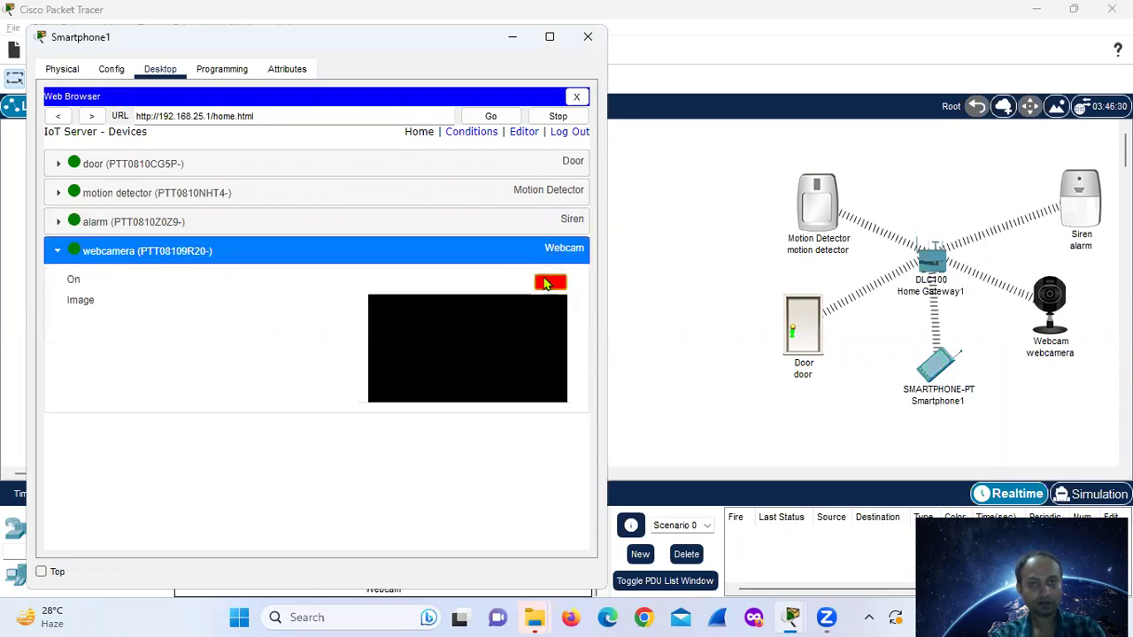
click(548, 281)
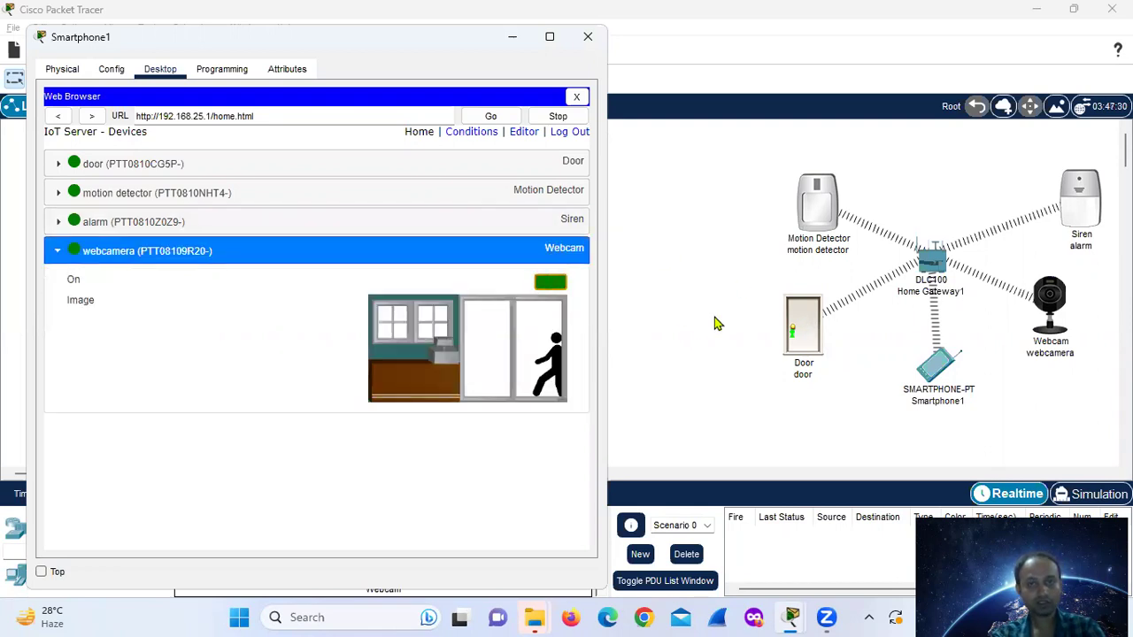
- Open the door device's settings window and close it again
click(793, 337)
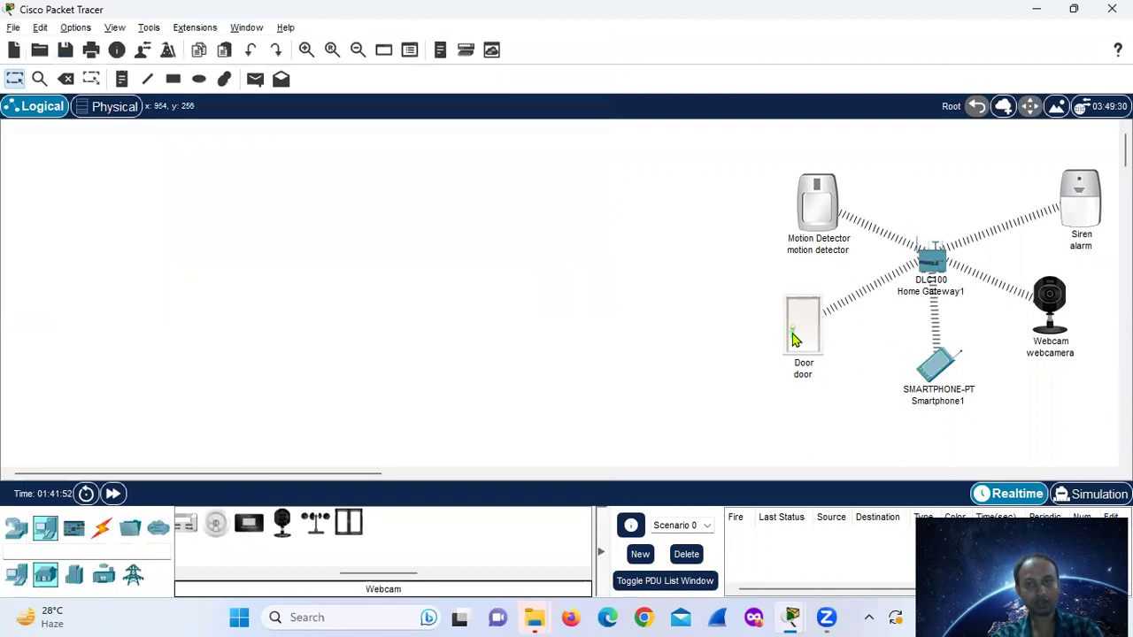
click(793, 338)
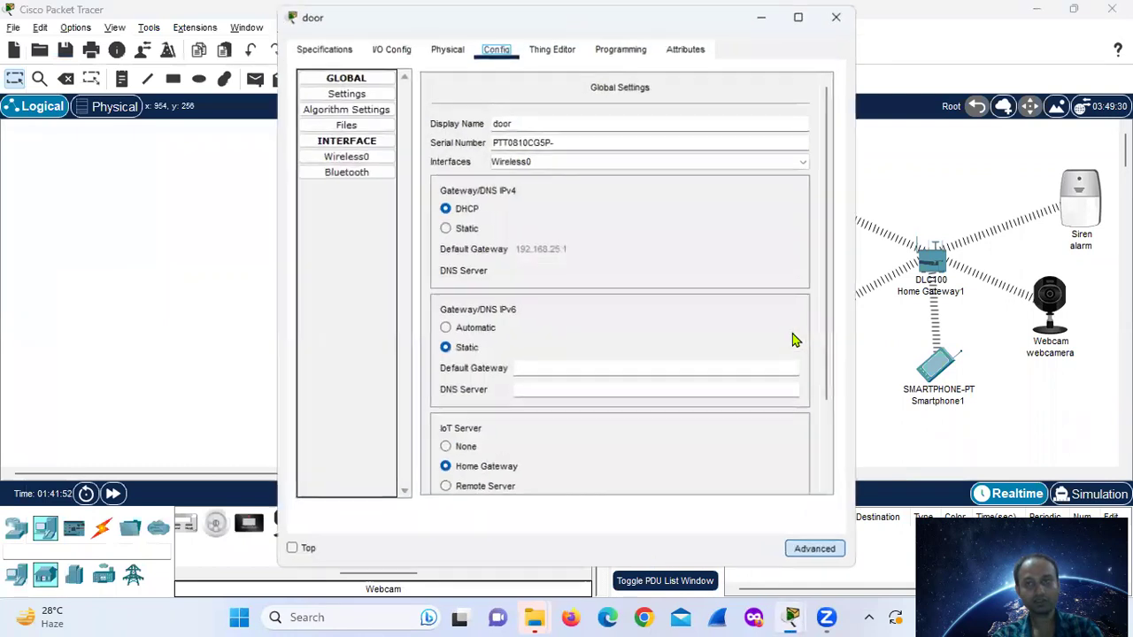
click(836, 18)
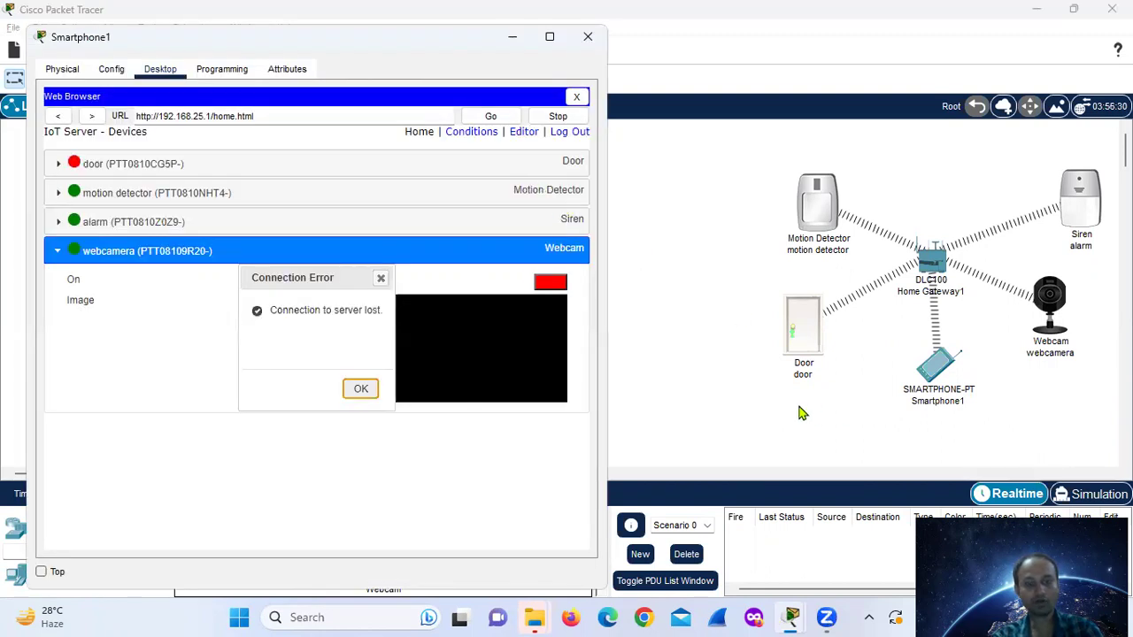
- Trigger the motion detector again and dismiss the connection-lost error
mouse_move(808, 205)
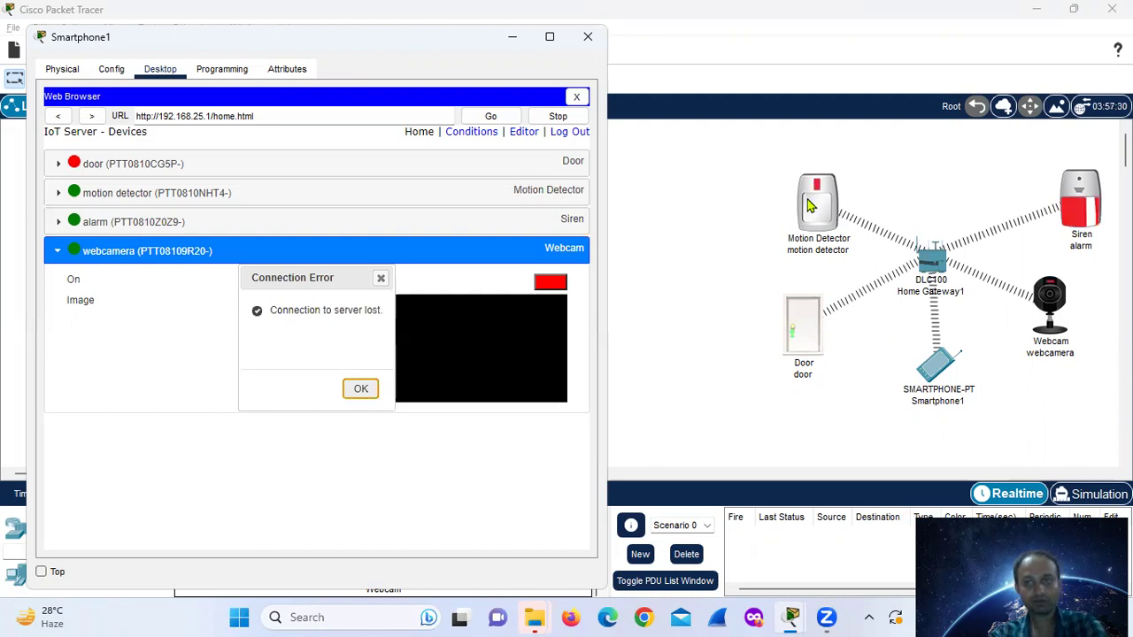
click(808, 205)
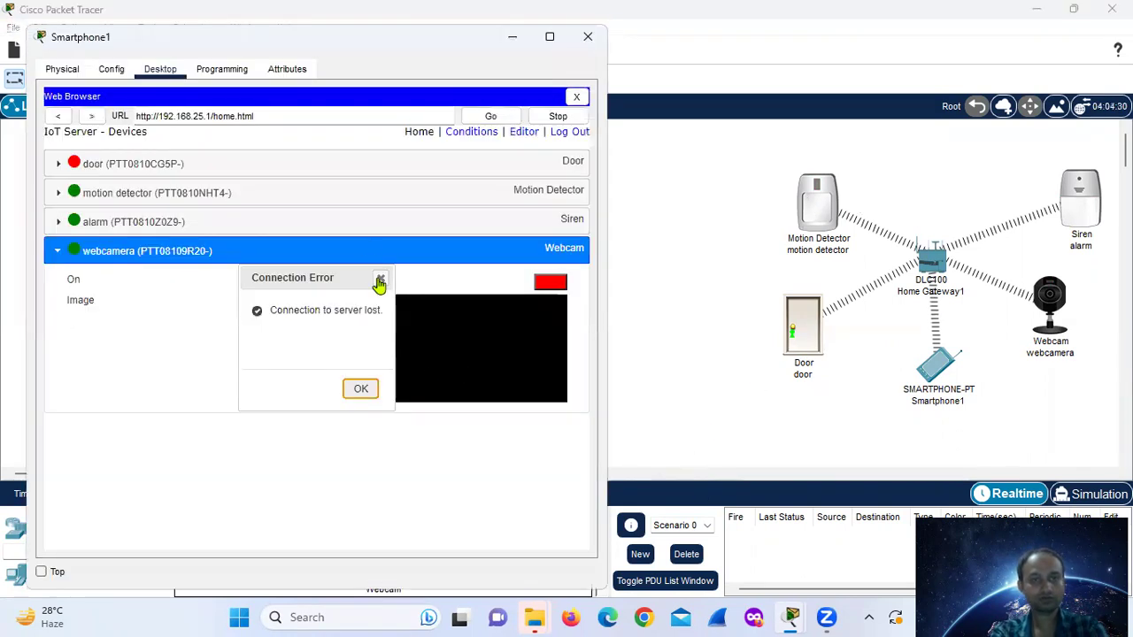
click(355, 387)
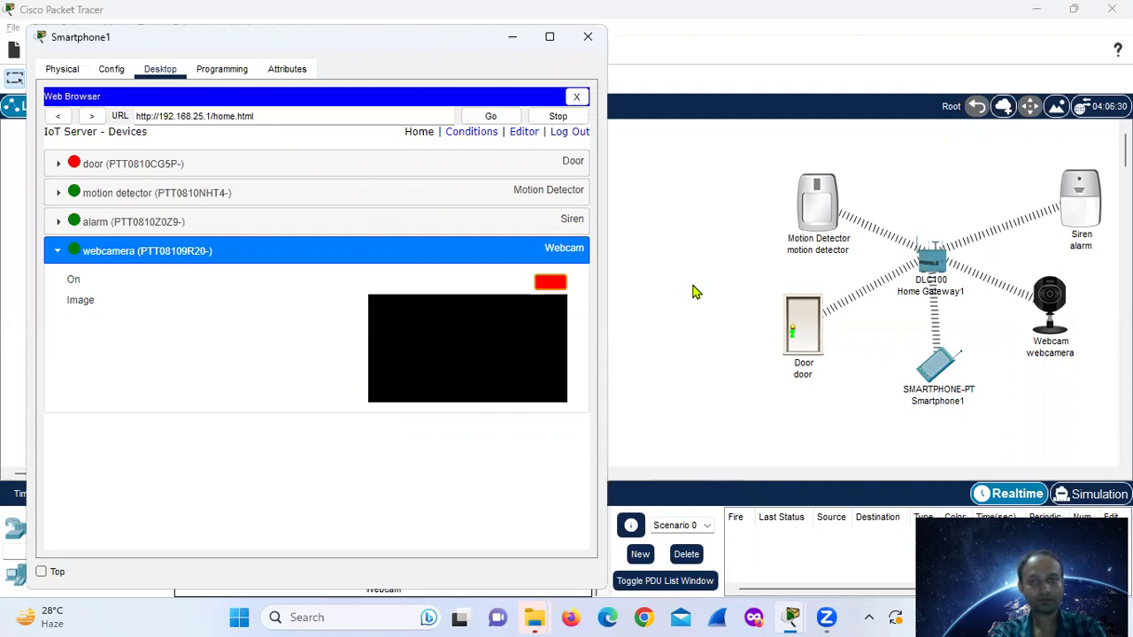
- Open the door in the topology and close its settings window
alt+click(790, 327)
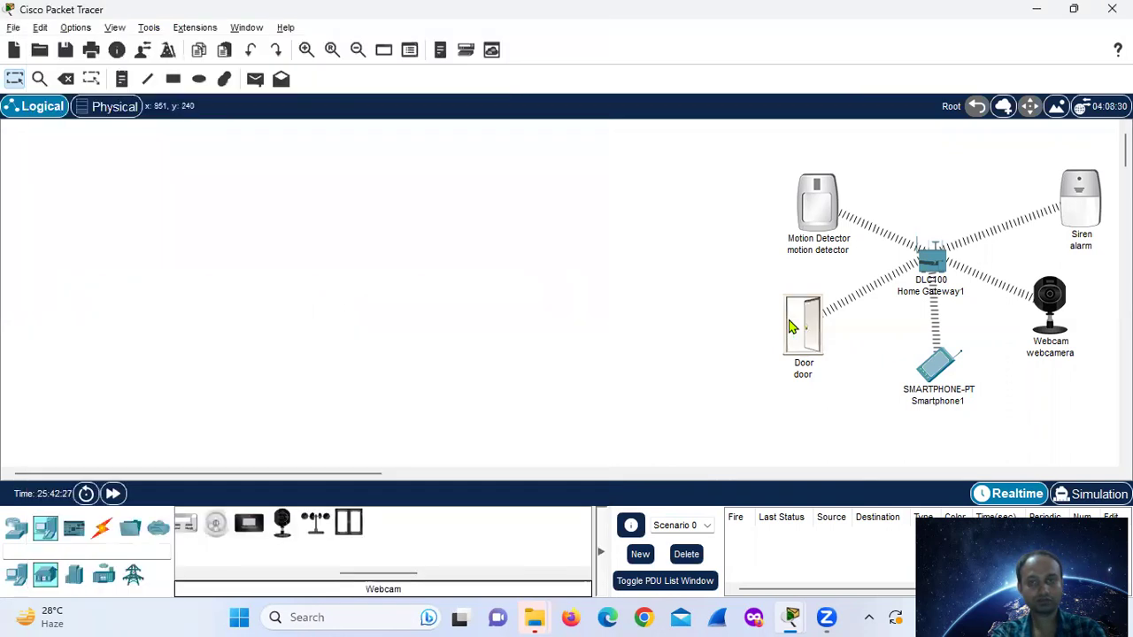
click(790, 327)
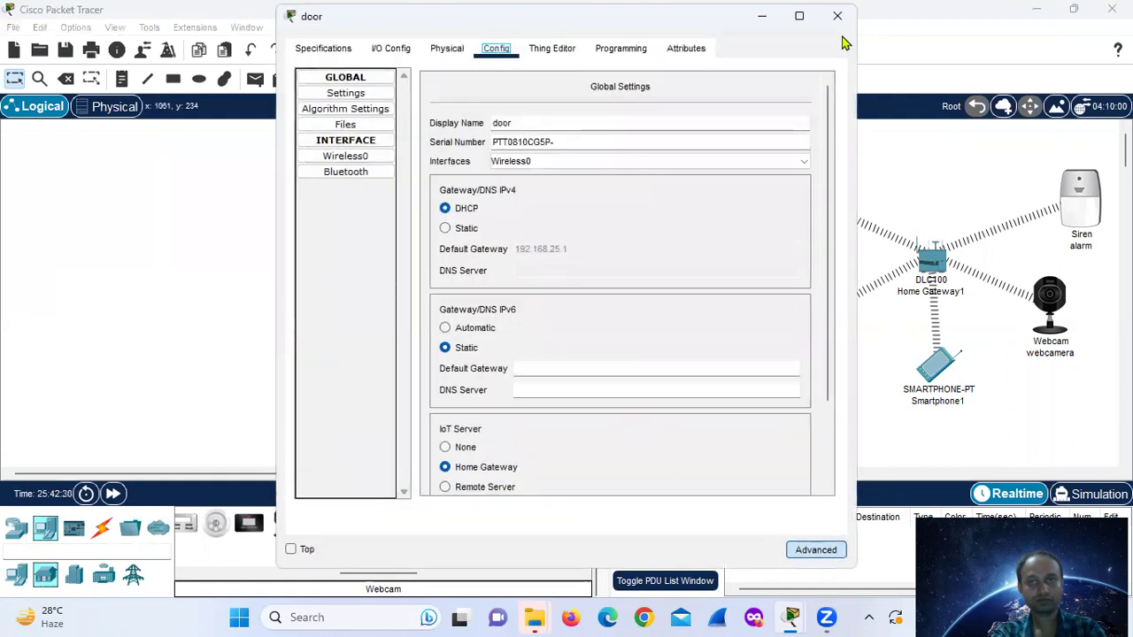
click(837, 16)
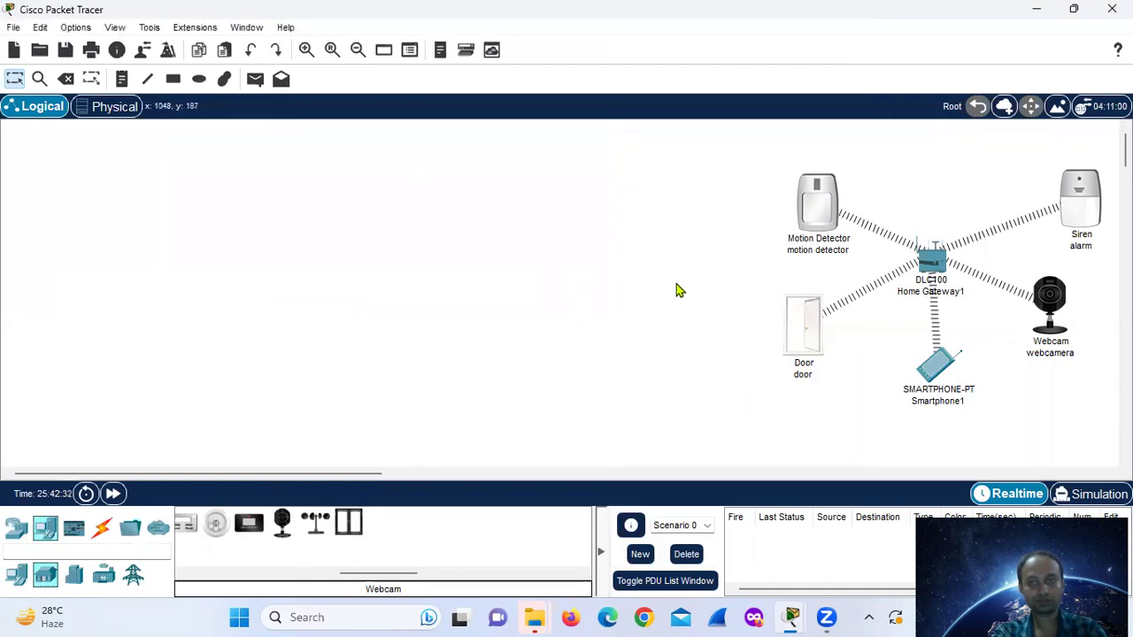